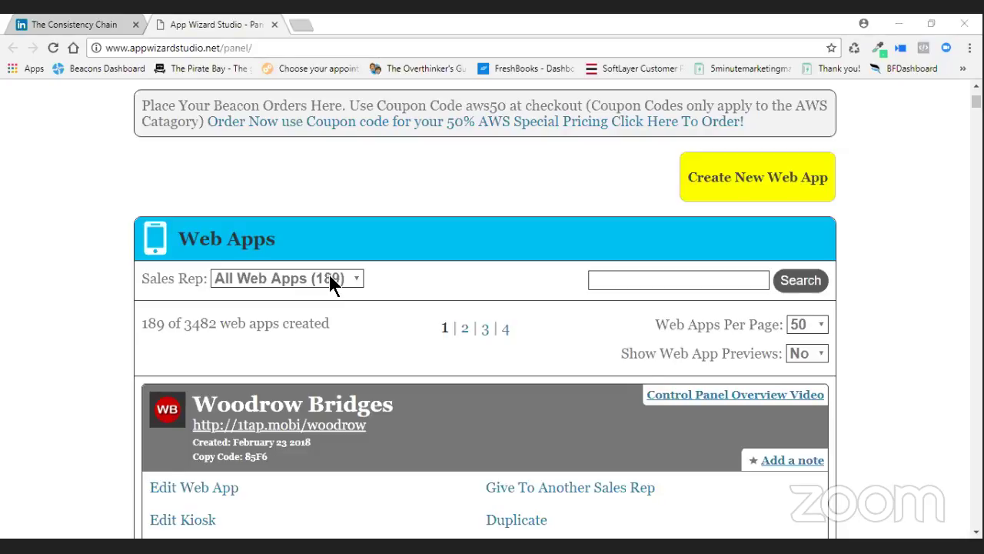
# Scroll back to the top of the Web Apps list showing 189 apps.
pyautogui.scroll(-2, 329, 281)
pyautogui.scroll(3, 621, 306)
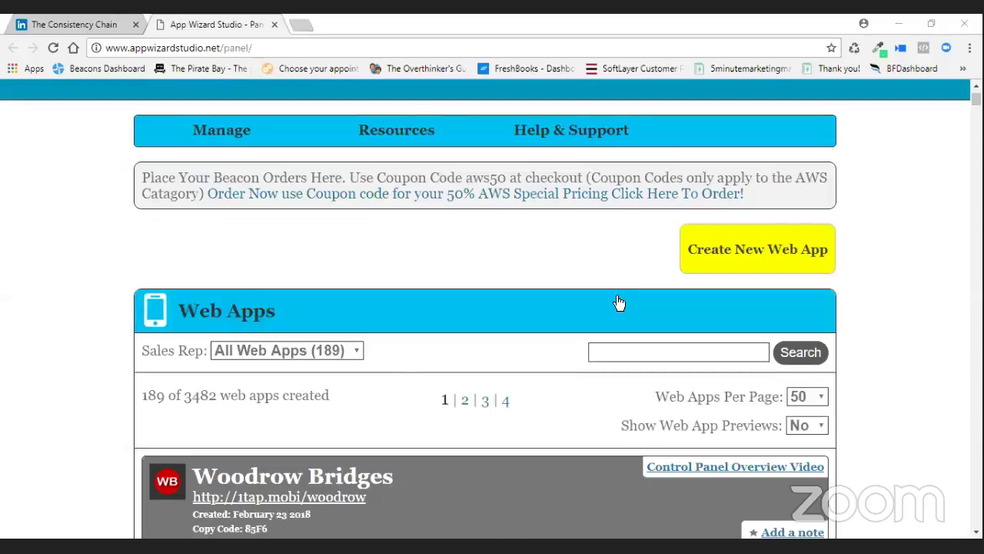
# Start a new web app of the 2.0 Web App type.
pyautogui.click(758, 263)
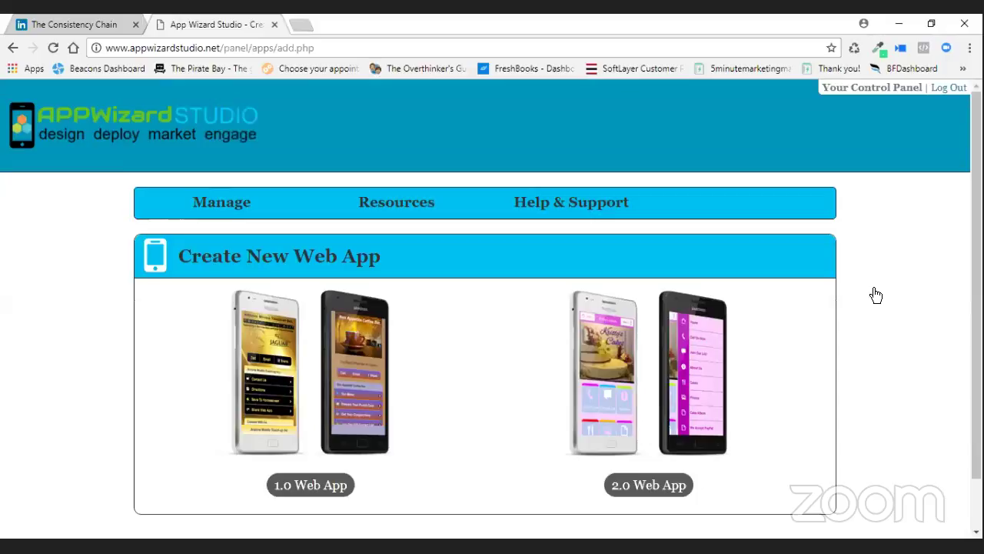
pyautogui.click(653, 486)
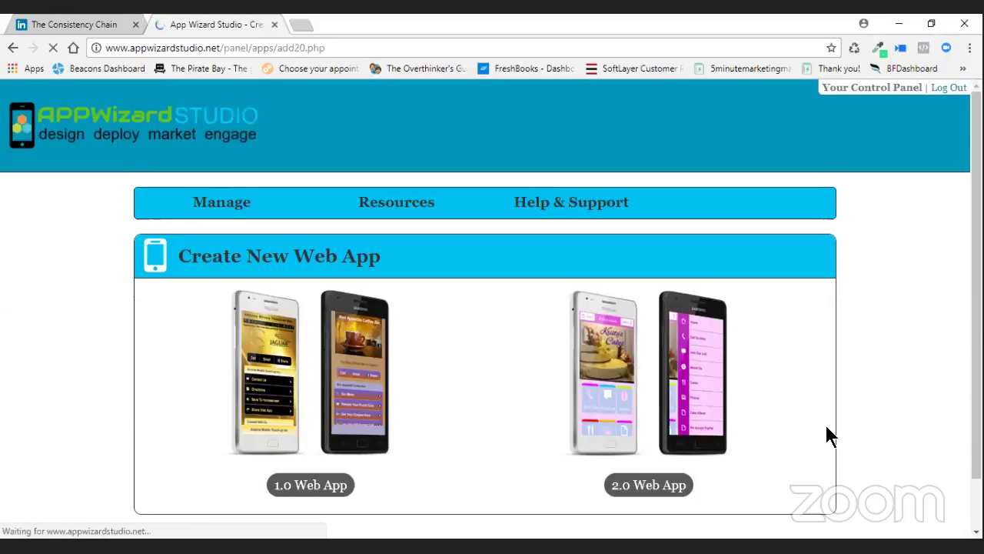
pyautogui.scroll(-2, 813, 433)
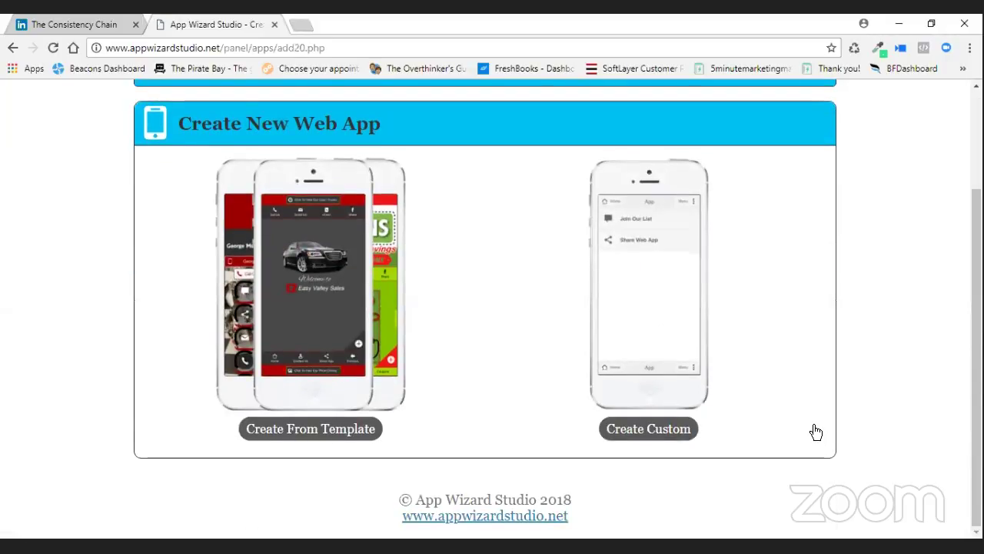
pyautogui.click(643, 432)
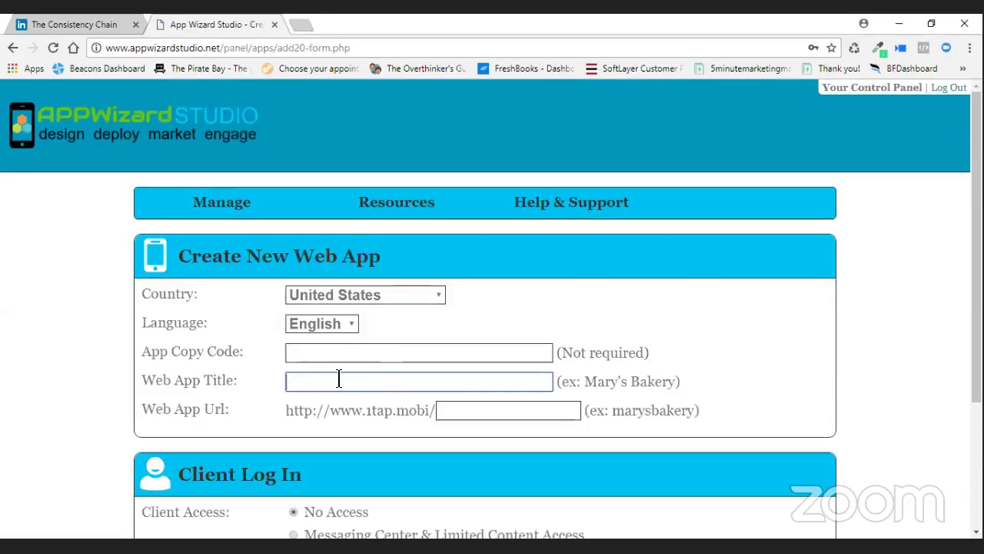
# Title the app KerryTemplate with URL kerrytemplate, save it, and continue to the list.
pyautogui.write('Kerry')
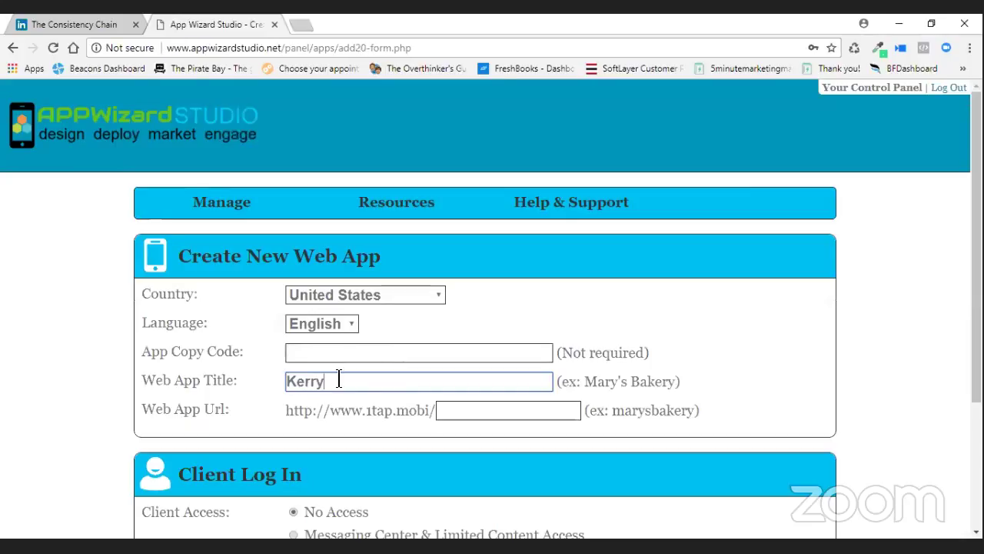
pyautogui.write('Template')
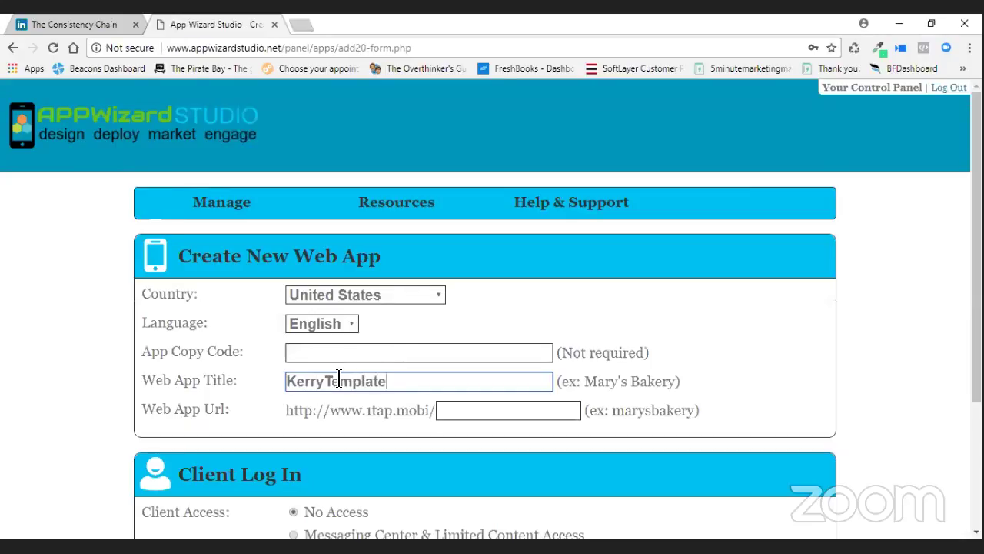
pyautogui.press('Tab')
pyautogui.write('kerrytem[pla')
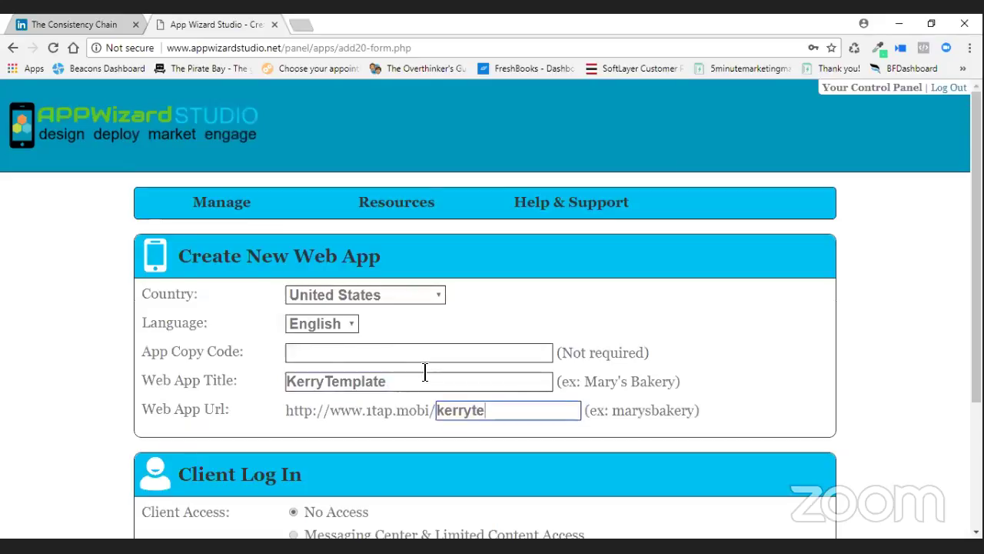
pyautogui.press('BackSpace')
pyautogui.press('BackSpace')
pyautogui.press('BackSpace')
pyautogui.press('BackSpace')
pyautogui.write('plate')
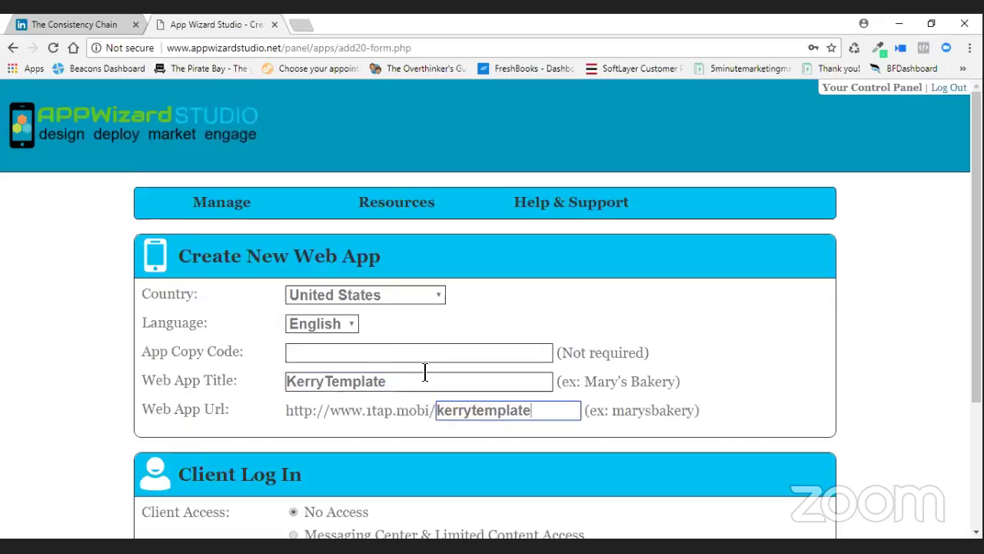
pyautogui.scroll(-3, 480, 419)
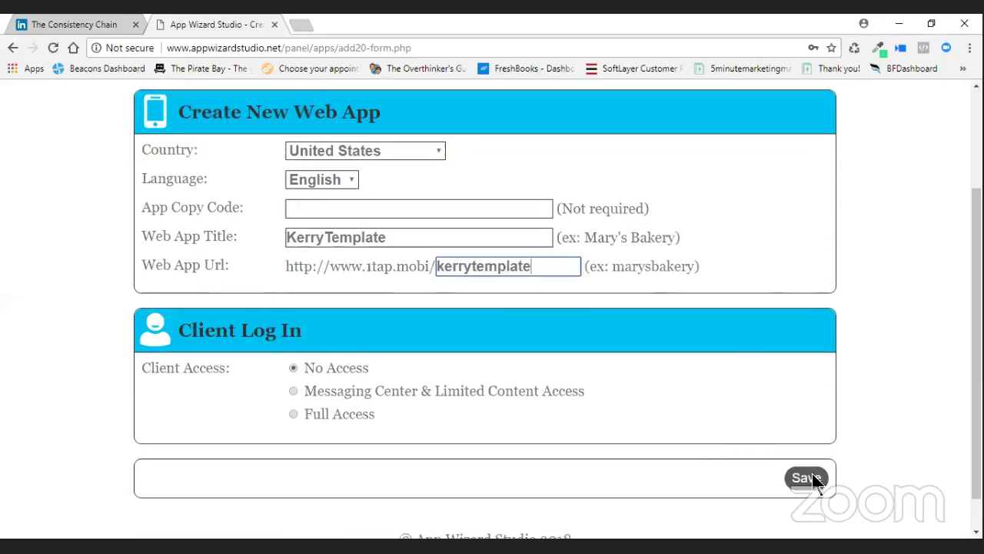
pyautogui.click(808, 474)
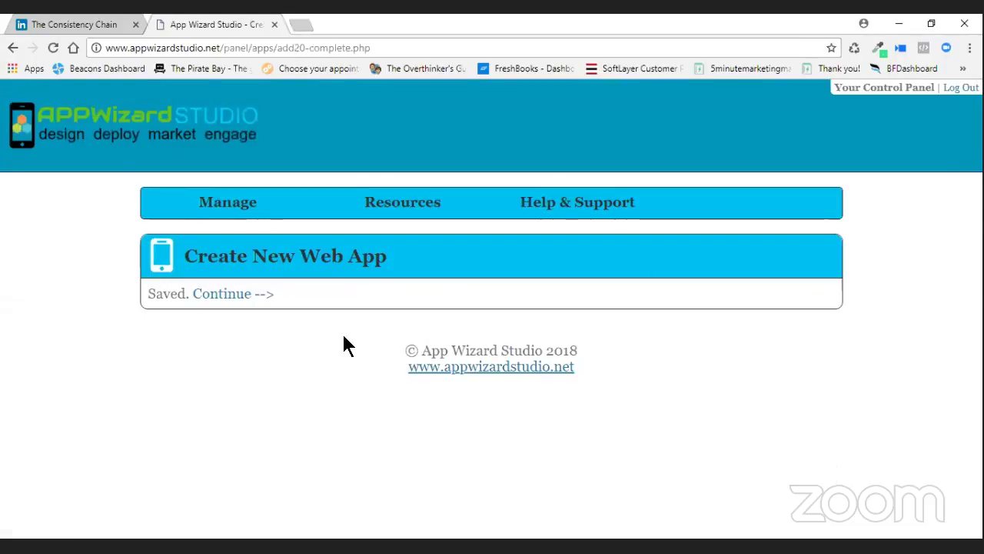
pyautogui.click(233, 293)
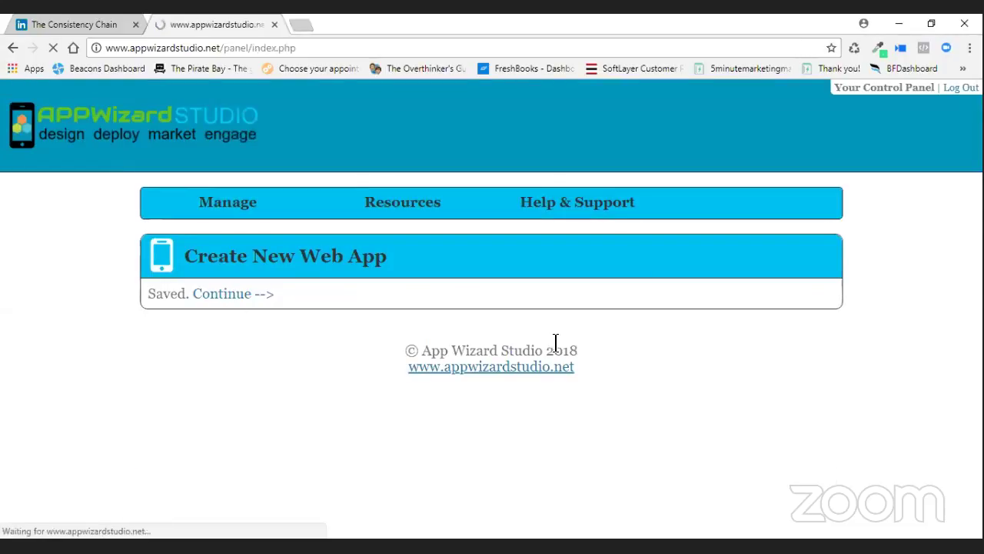
pyautogui.scroll(-3, 552, 339)
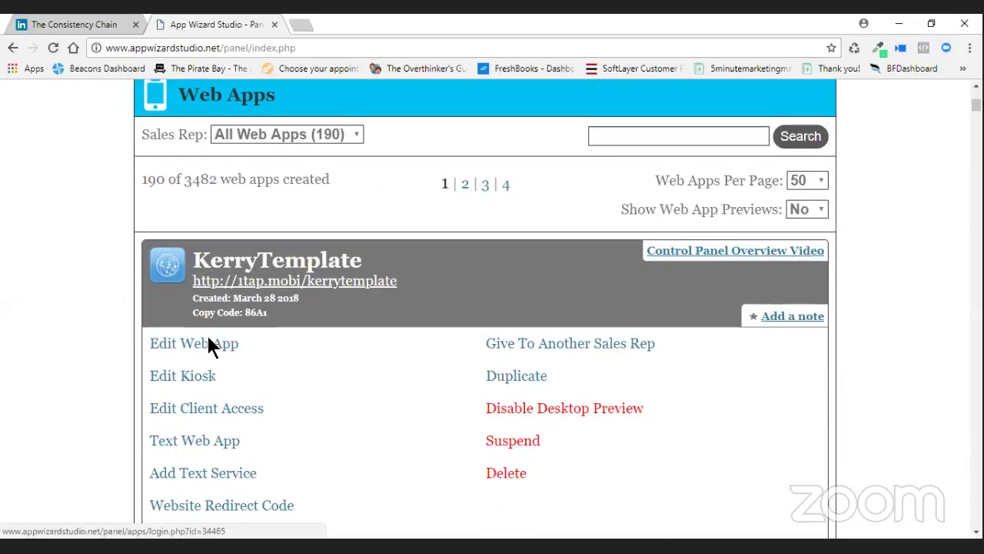
# Open KerryTemplate for editing and expand the vCards content section.
pyautogui.click(208, 338)
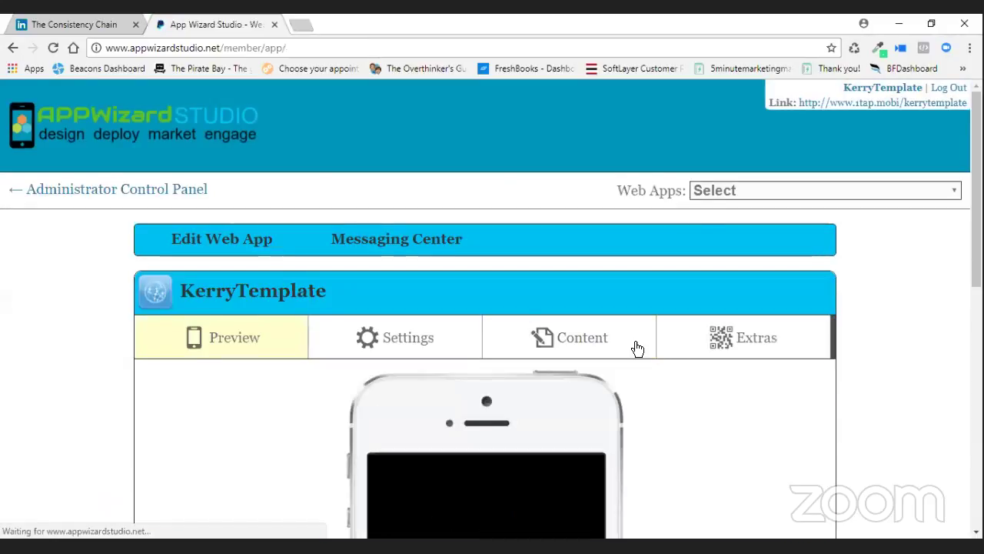
pyautogui.click(638, 349)
pyautogui.scroll(-2, 638, 349)
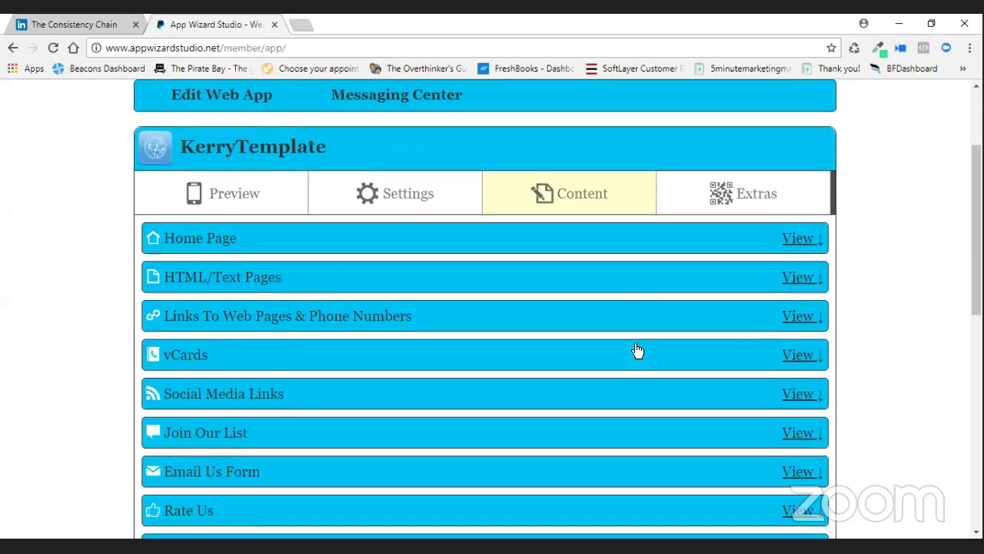
pyautogui.click(801, 356)
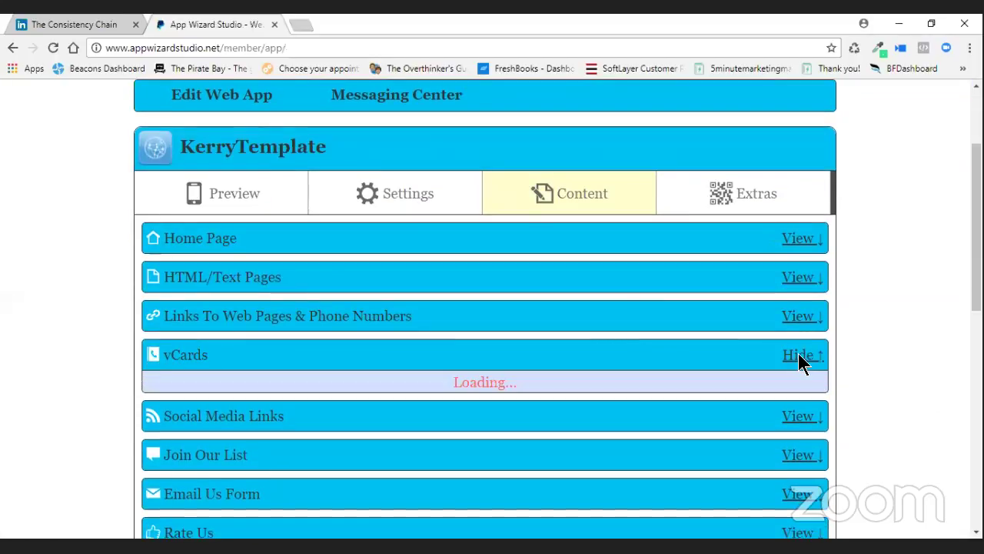
pyautogui.scroll(-3, 553, 323)
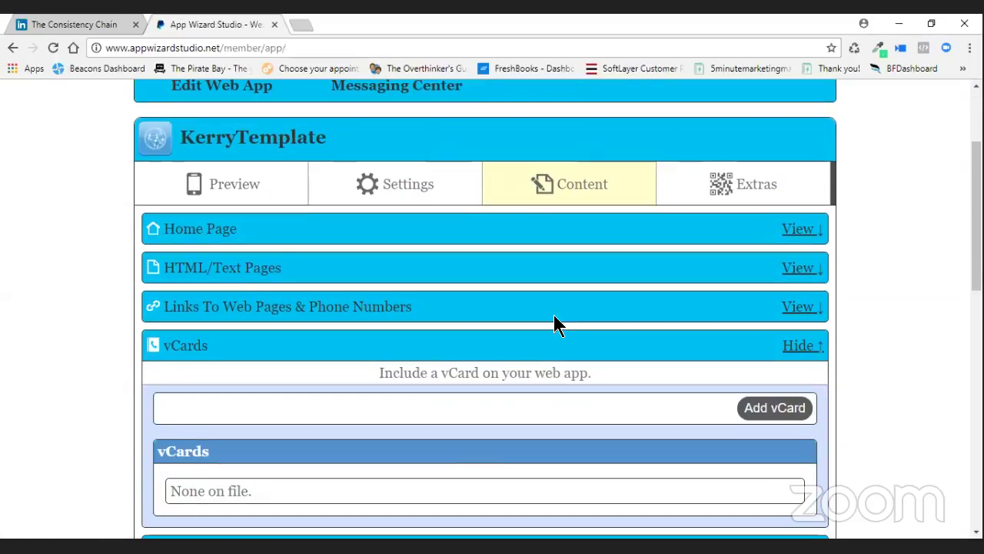
# Open the Add vCard form and look through the sections down to Social Media Links.
pyautogui.click(753, 203)
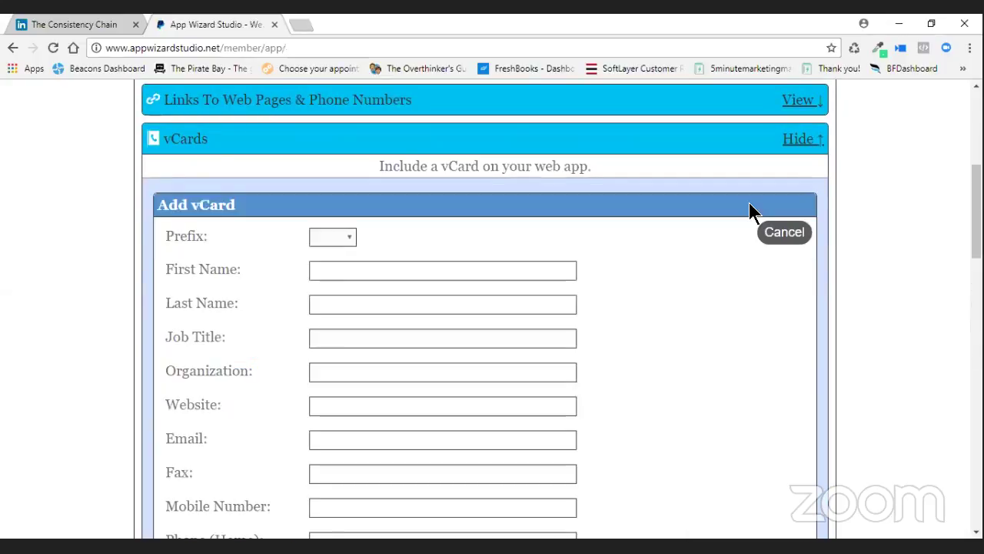
pyautogui.scroll(-8, 473, 285)
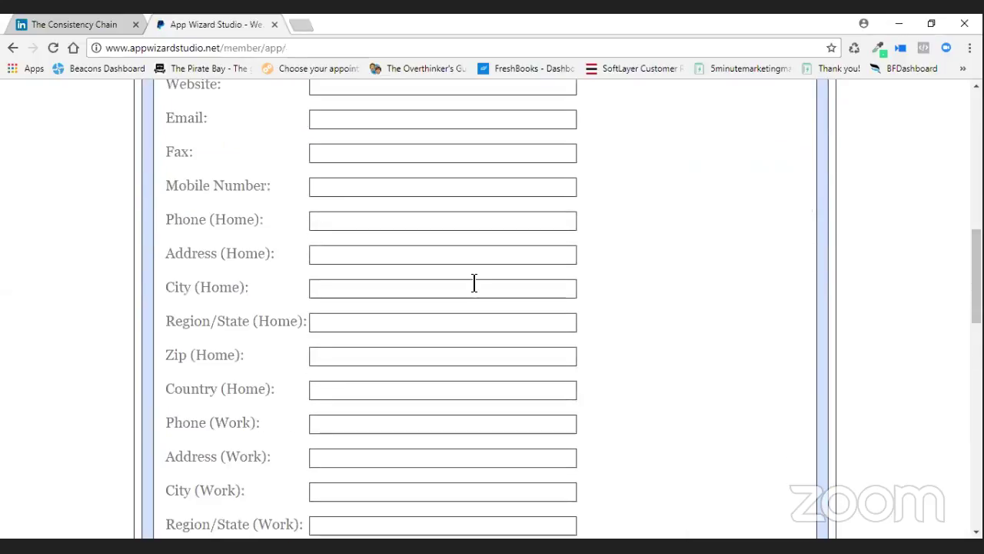
pyautogui.scroll(-3, 473, 291)
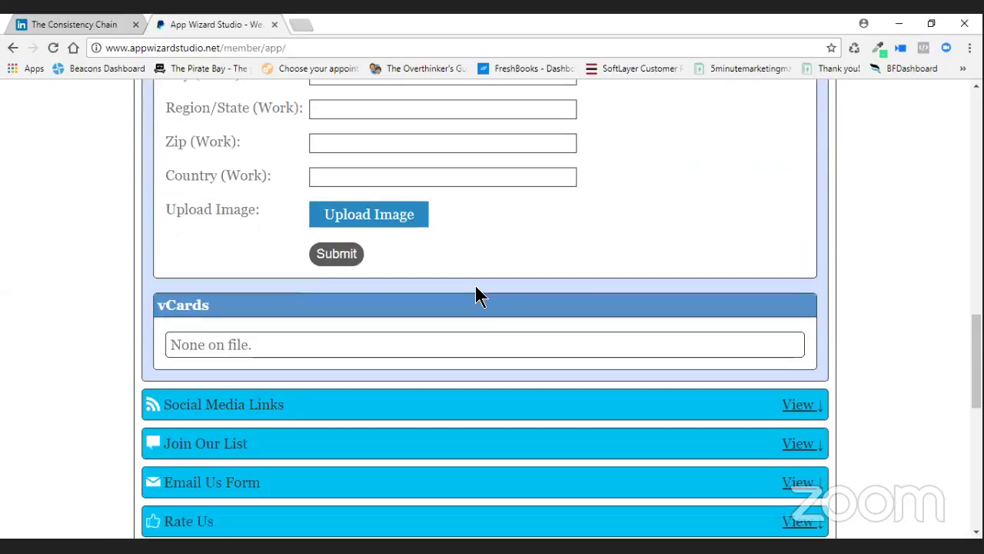
pyautogui.scroll(-5, 626, 303)
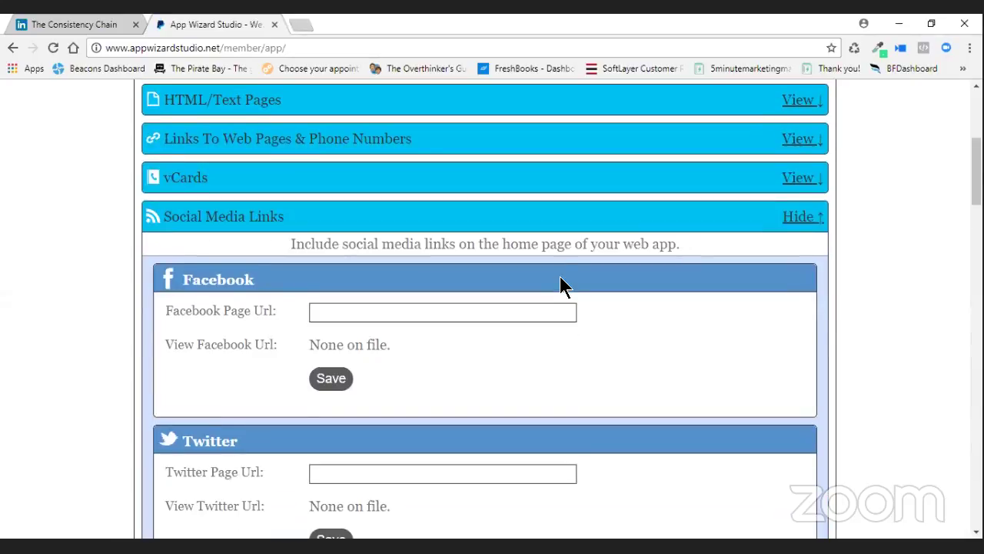
pyautogui.scroll(-6, 560, 285)
pyautogui.scroll(-12, 560, 286)
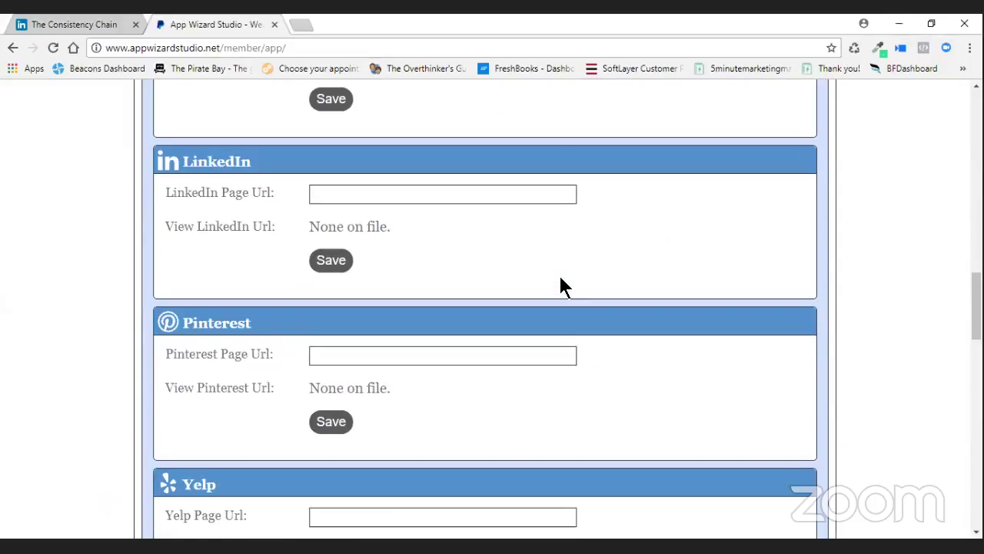
pyautogui.scroll(12, 560, 284)
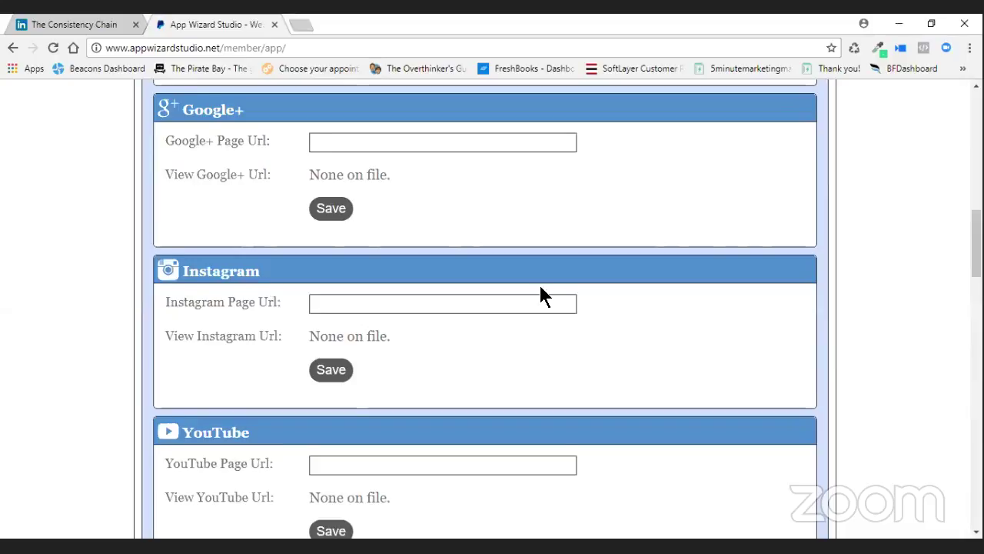
pyautogui.scroll(5, 541, 288)
pyautogui.scroll(1, 589, 300)
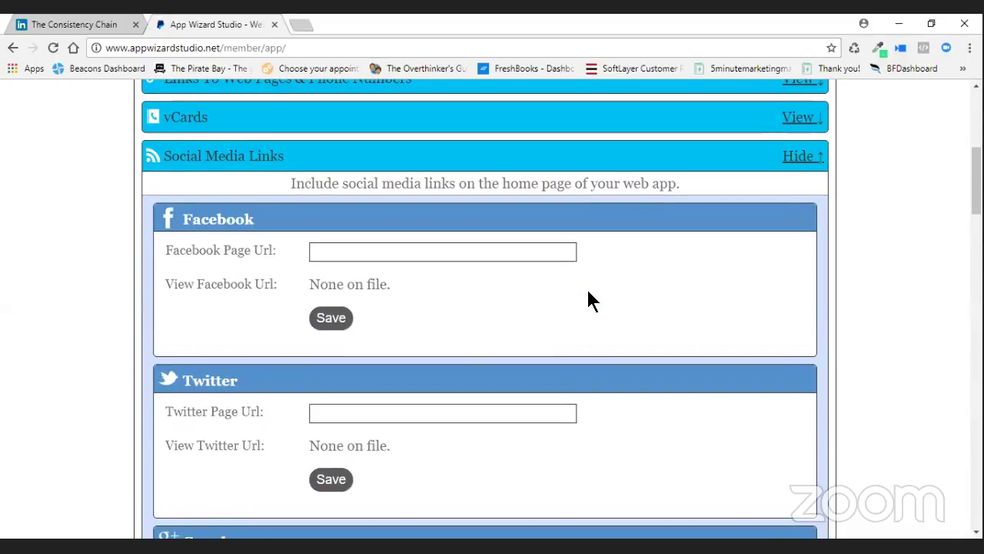
pyautogui.scroll(-3, 605, 332)
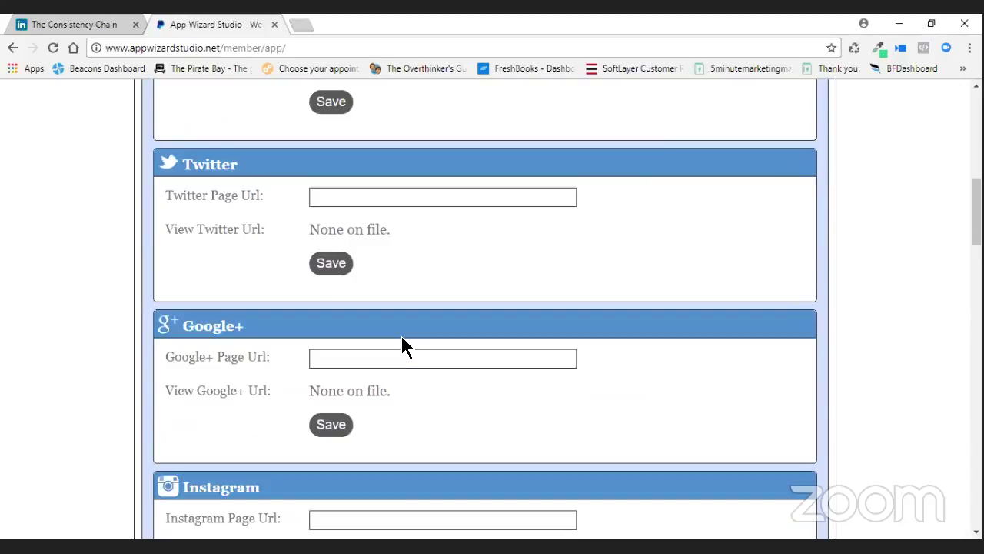
pyautogui.scroll(3, 699, 358)
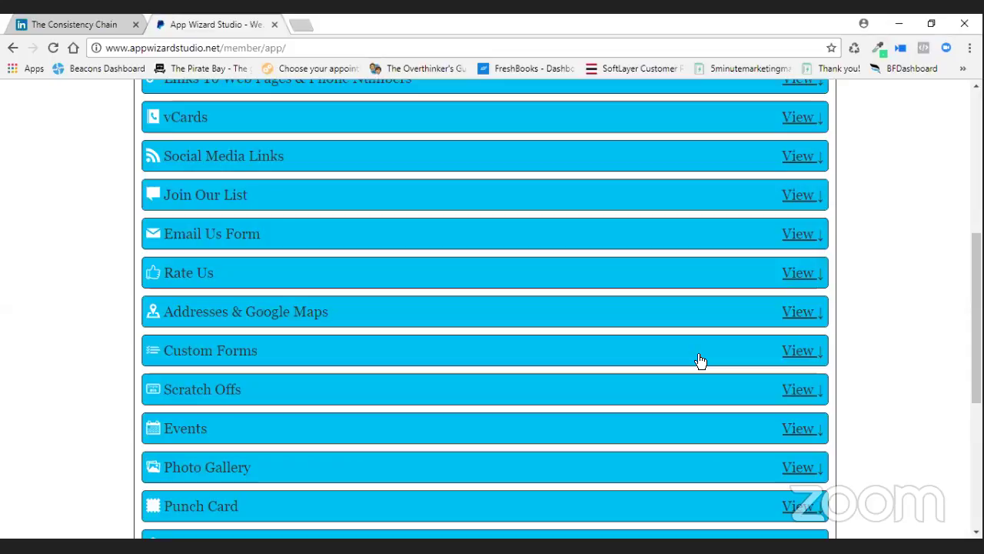
# Expand the Email Us Form and Addresses & Google Maps sections.
pyautogui.click(800, 234)
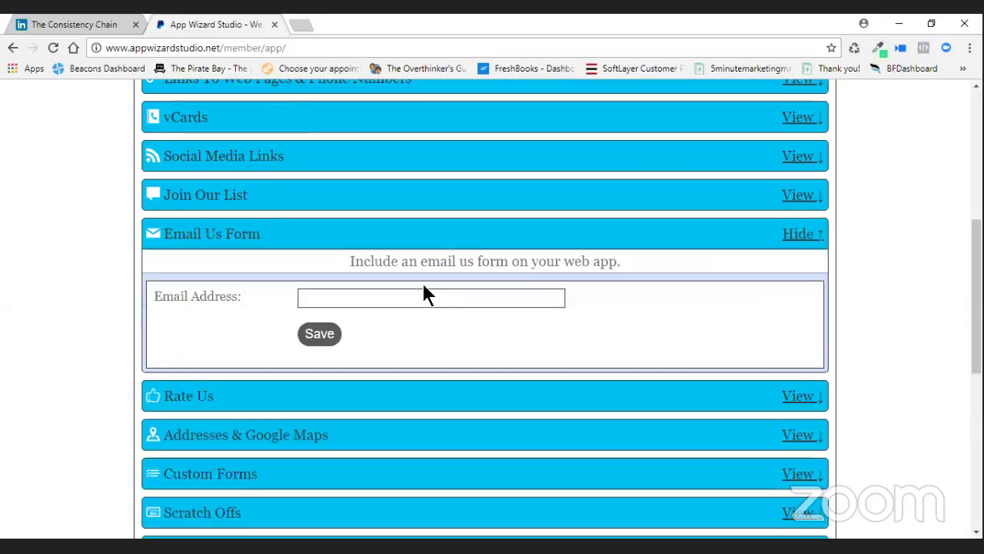
pyautogui.scroll(-2, 812, 304)
pyautogui.click(813, 298)
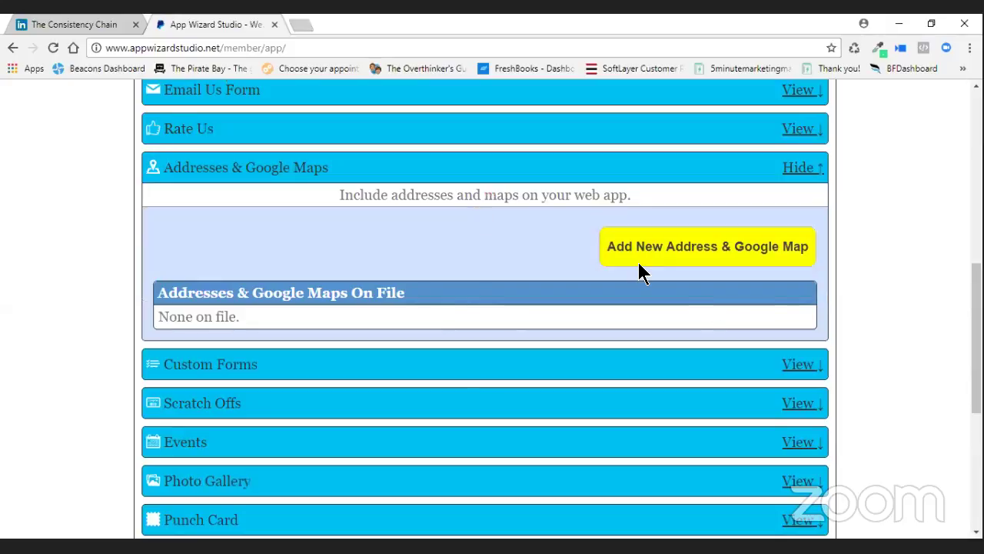
# Cancel the new address form without adding one, then open the Home Page editor.
pyautogui.click(648, 259)
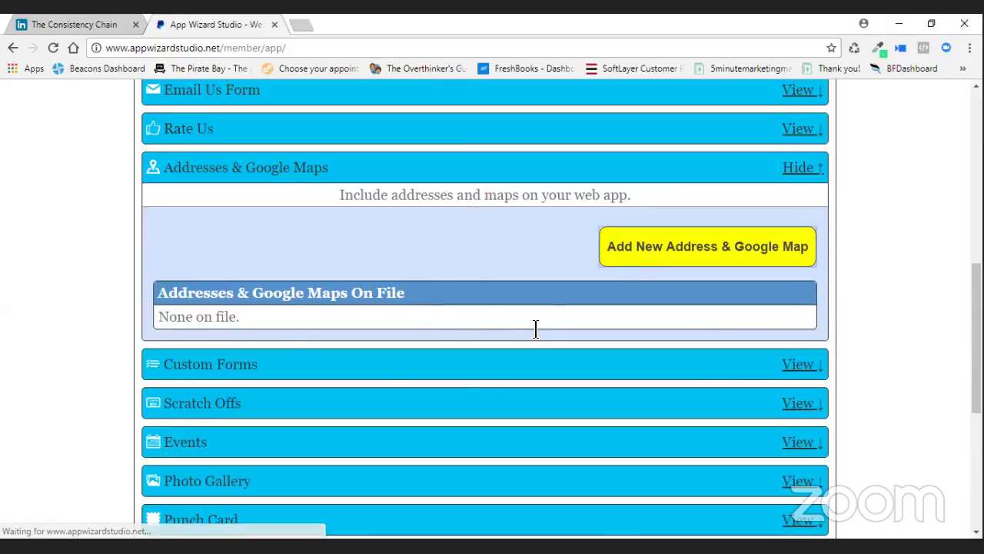
pyautogui.scroll(-7, 533, 327)
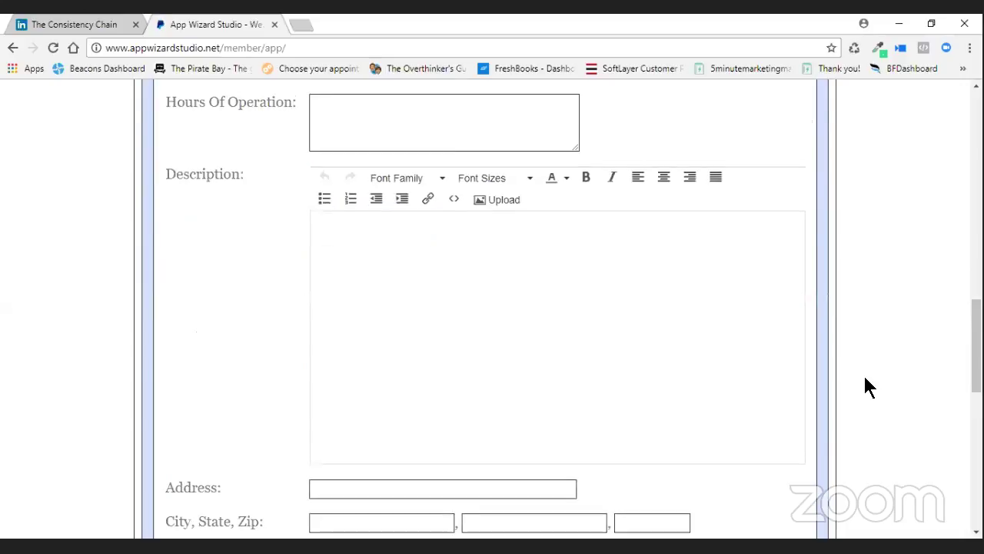
pyautogui.scroll(6, 793, 248)
pyautogui.scroll(2, 789, 393)
pyautogui.click(786, 393)
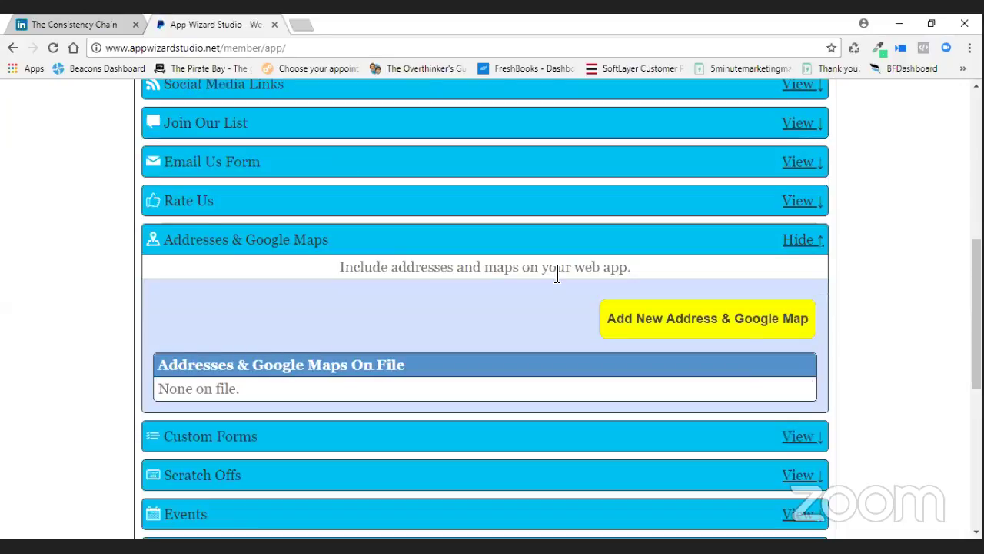
pyautogui.scroll(4, 557, 277)
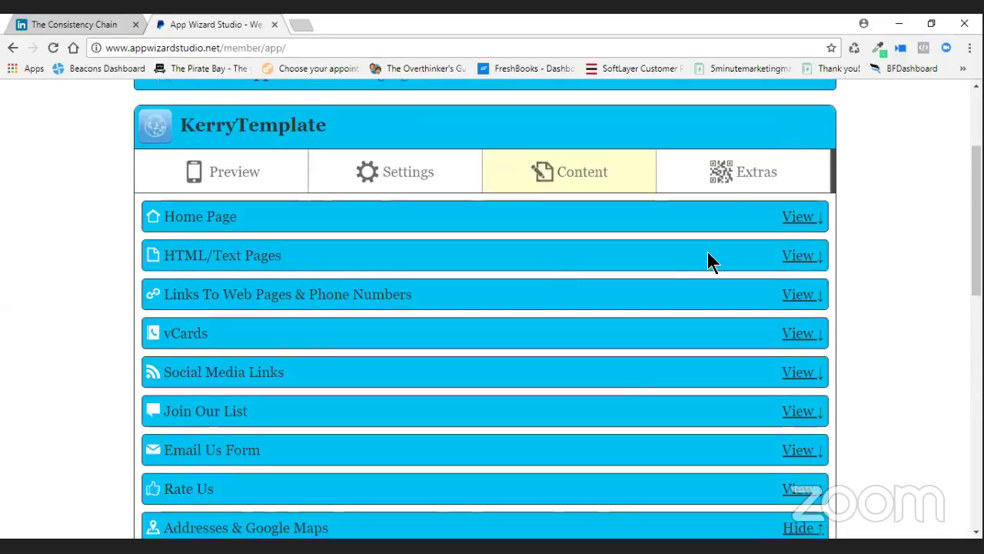
pyautogui.click(715, 220)
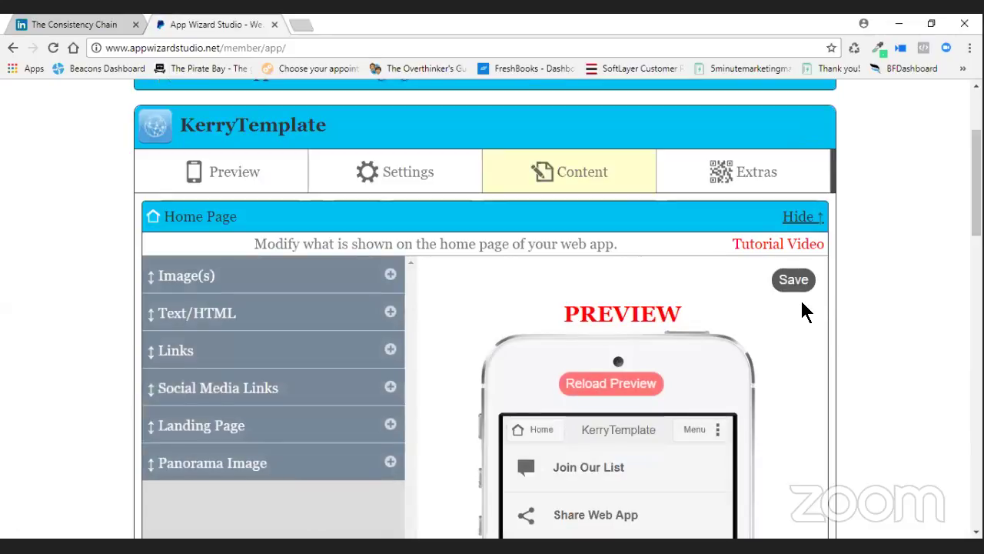
pyautogui.scroll(-1, 769, 384)
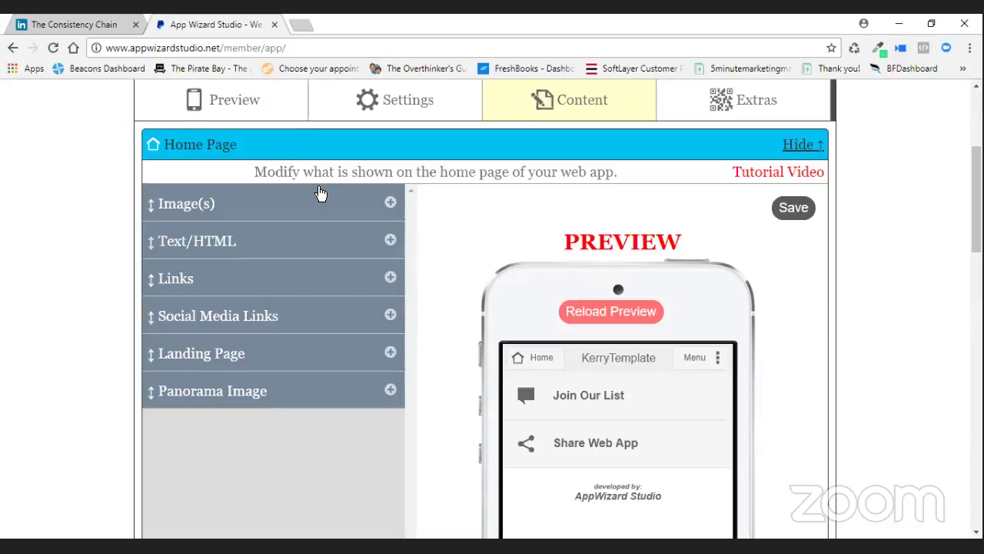
# Hide the Join Our List home page link by setting Show to No and save.
pyautogui.click(389, 275)
pyautogui.click(388, 344)
pyautogui.click(275, 378)
pyautogui.click(269, 408)
pyautogui.click(795, 208)
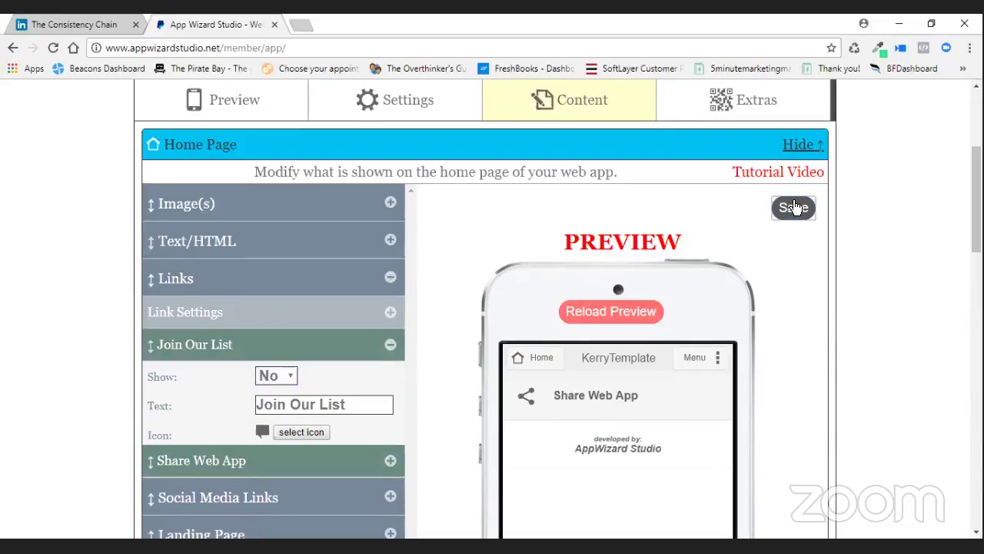
# View the full phone preview, then return to the Administrator Control Panel.
pyautogui.click(235, 104)
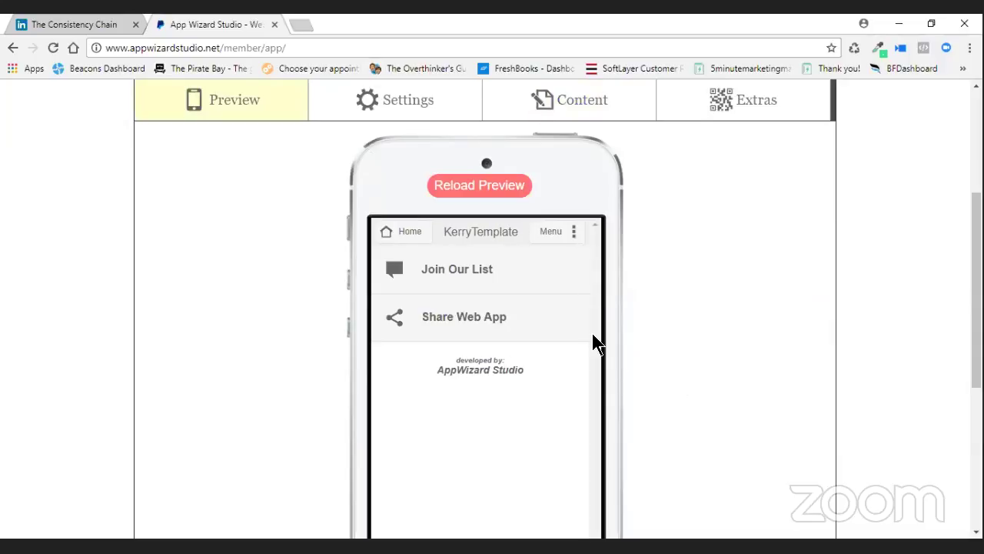
pyautogui.scroll(3, 754, 362)
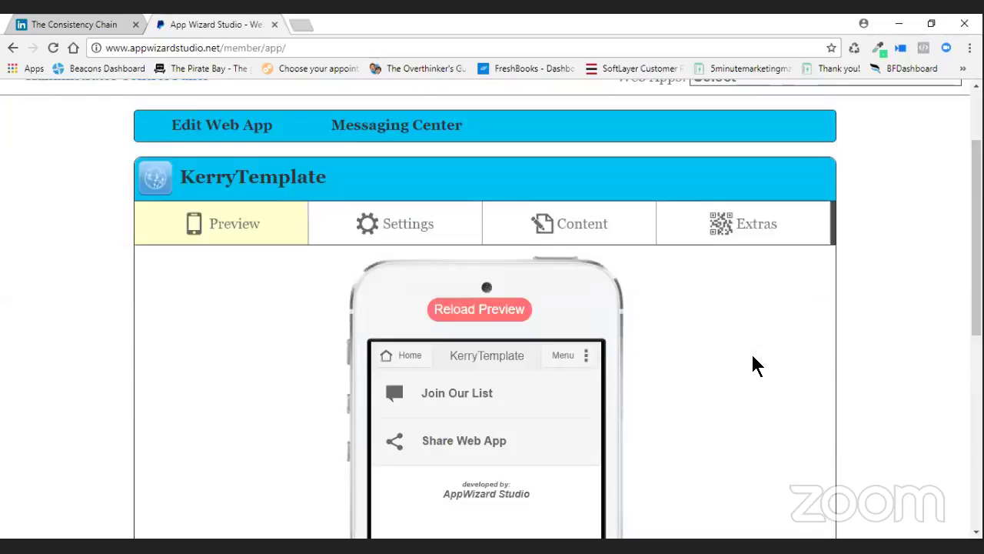
pyautogui.click(641, 314)
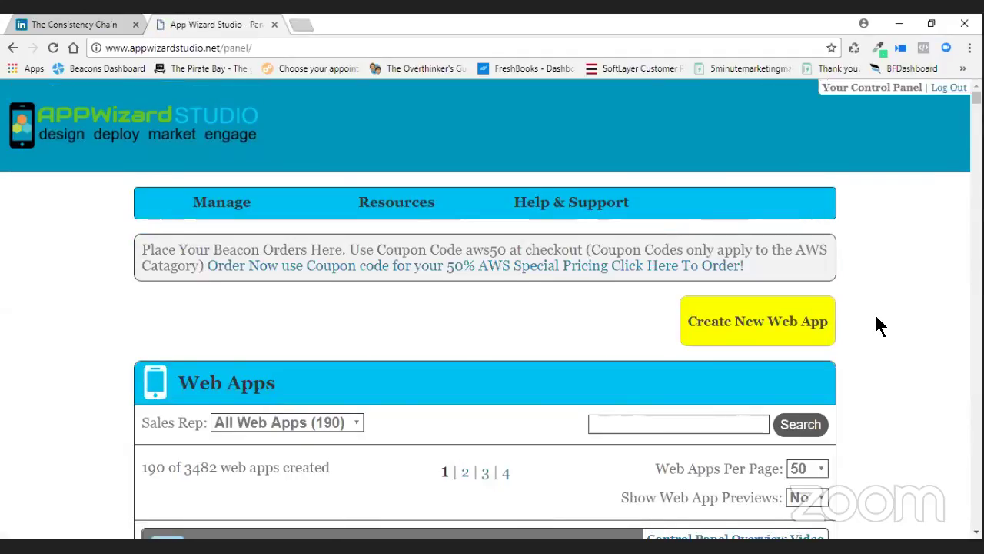
# Begin another 2.0 web app and choose Create From Template to reach the template gallery.
pyautogui.scroll(-1, 879, 324)
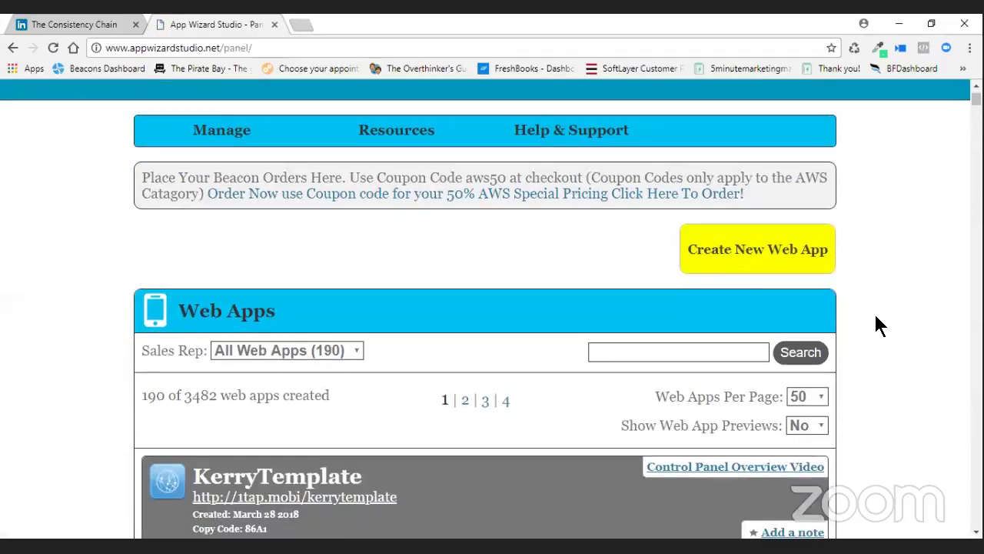
pyautogui.click(729, 251)
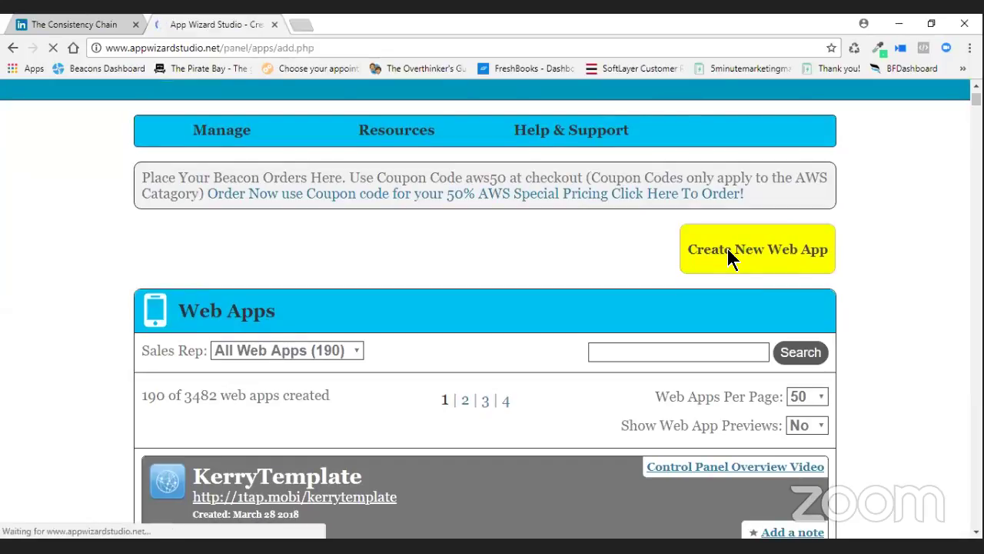
pyautogui.scroll(-1, 772, 369)
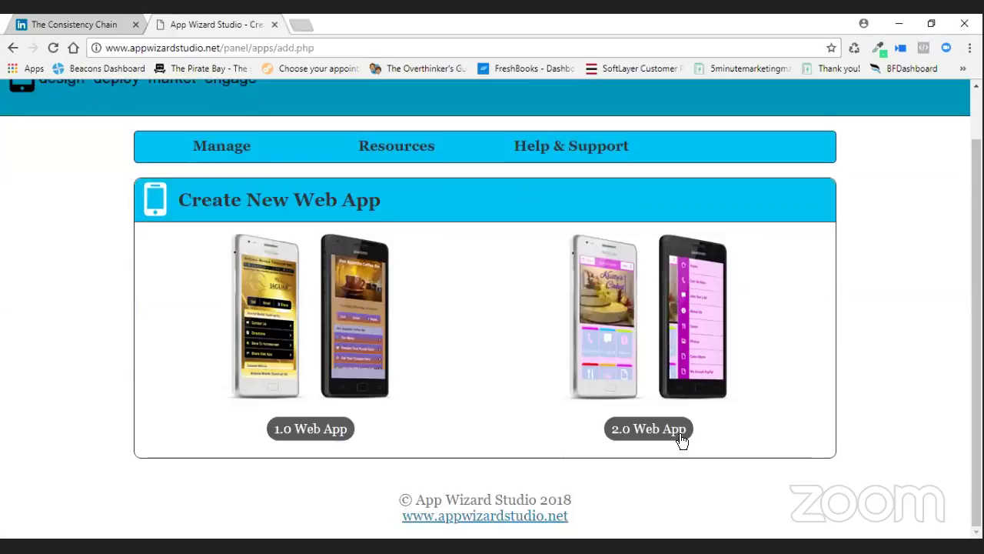
pyautogui.click(685, 428)
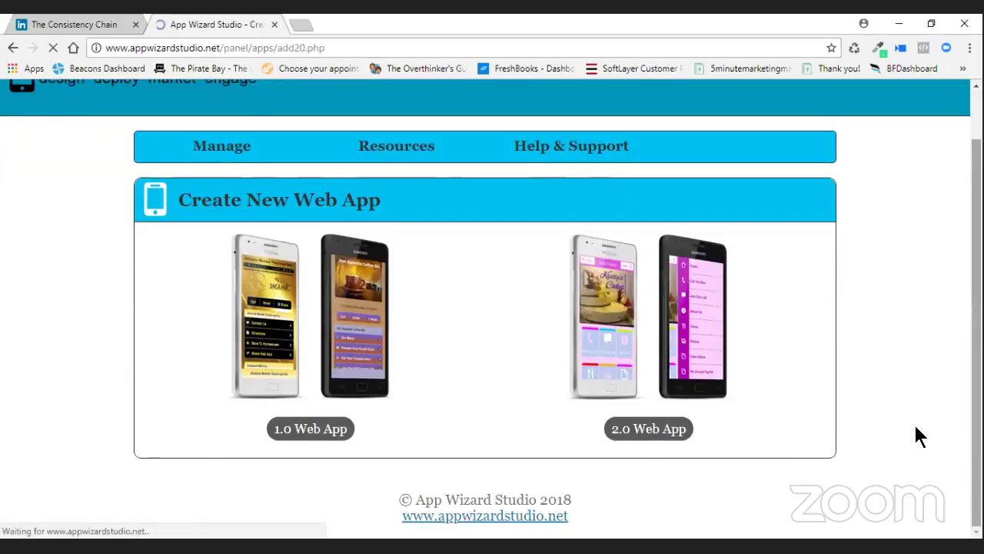
pyautogui.scroll(-2, 501, 369)
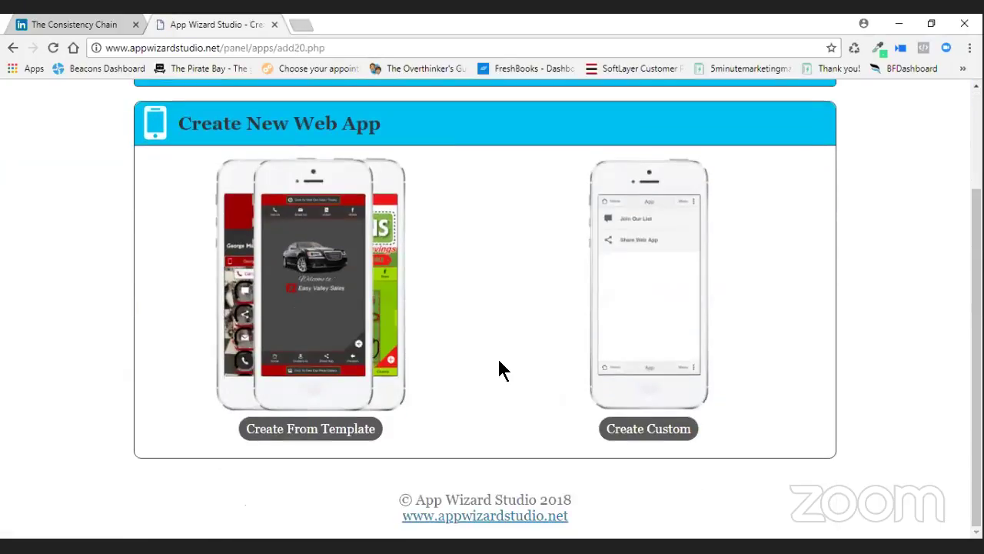
pyautogui.click(311, 428)
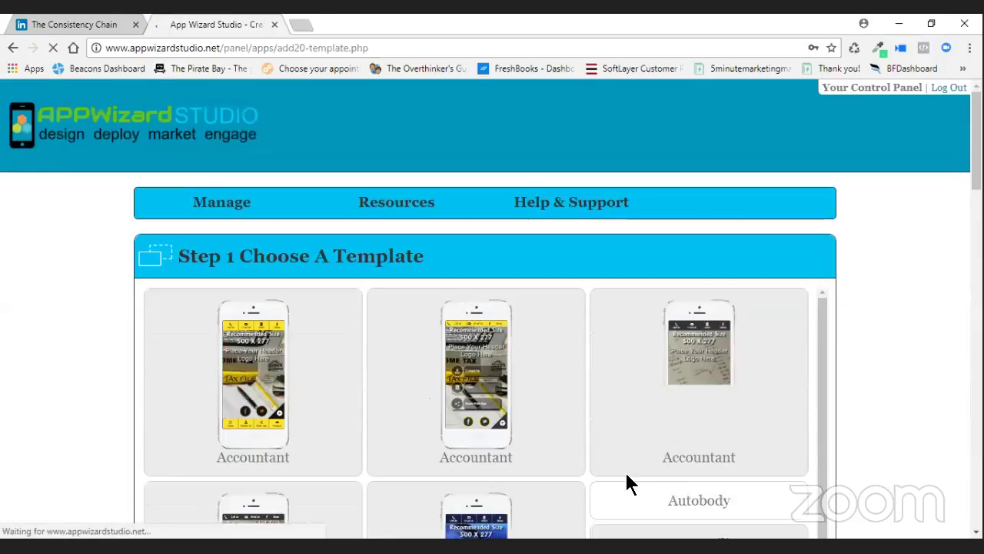
# Preview the two Accountant templates, including the receipts-style one.
pyautogui.scroll(-3, 873, 390)
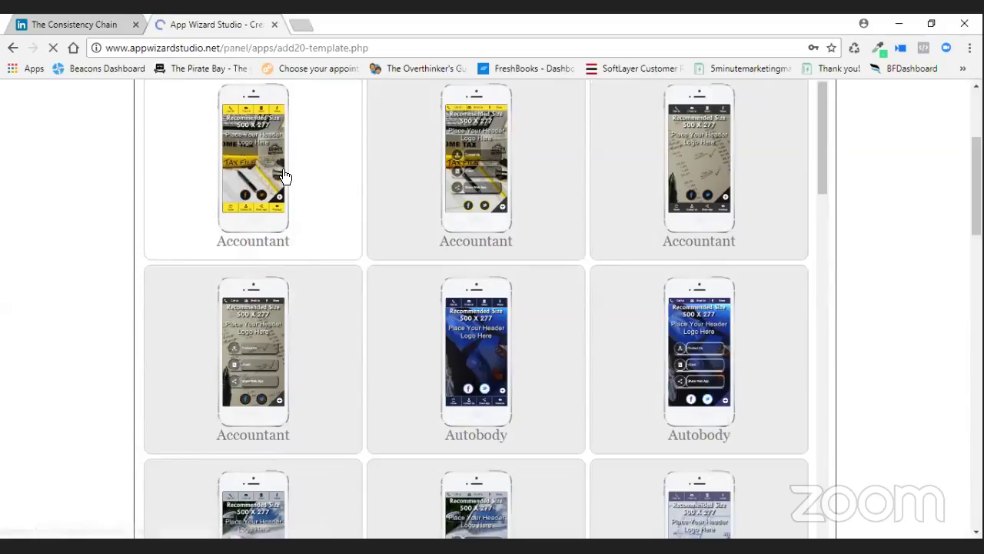
pyautogui.click(233, 199)
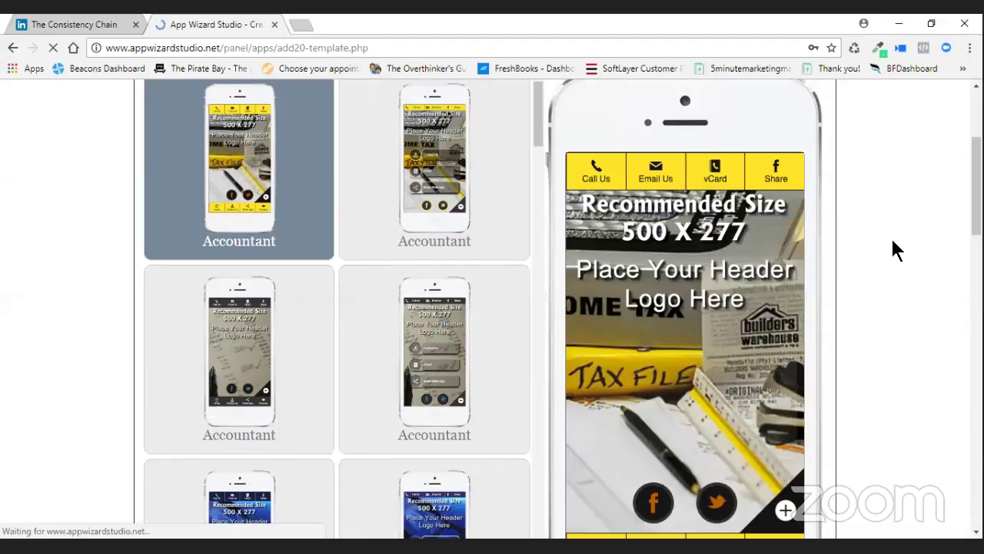
pyautogui.scroll(-1, 813, 395)
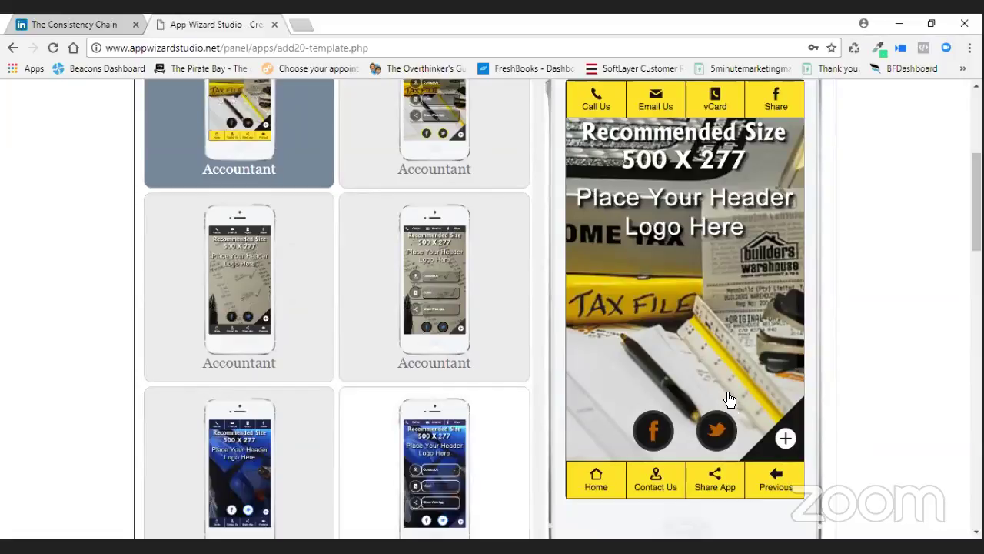
pyautogui.click(473, 277)
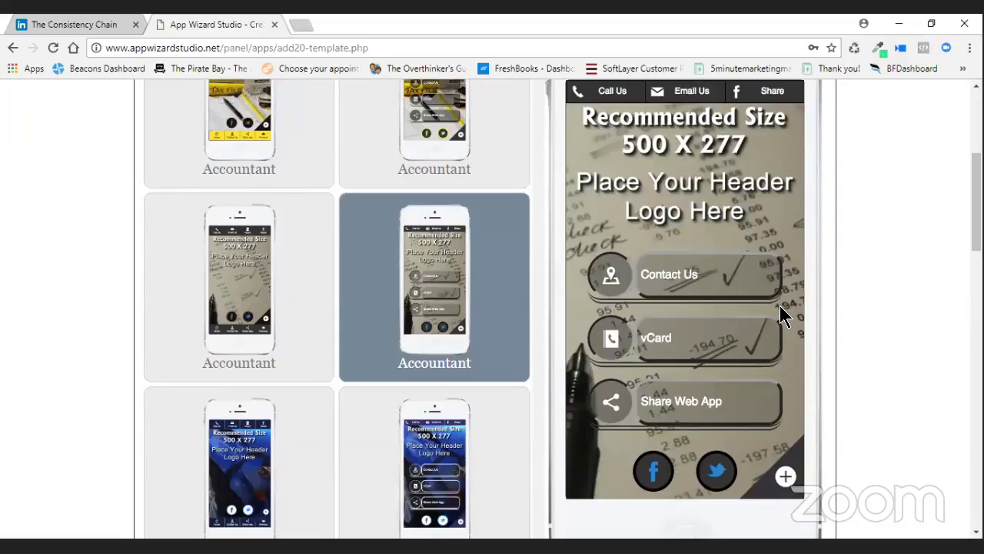
pyautogui.scroll(-2, 653, 340)
pyautogui.scroll(-1, 652, 340)
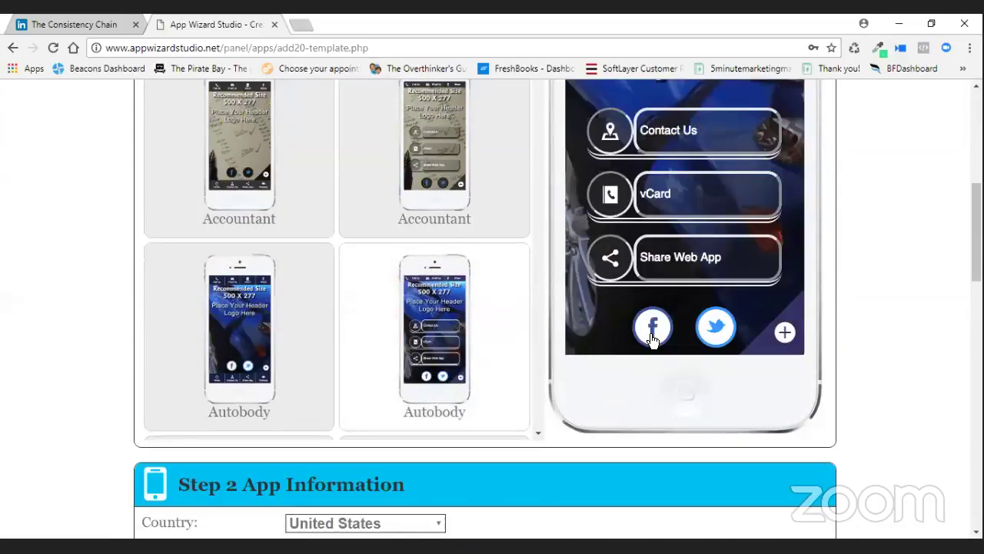
# Preview both Autobody and both Auto Detailing templates, ending on the left Auto Detailing card.
pyautogui.click(496, 365)
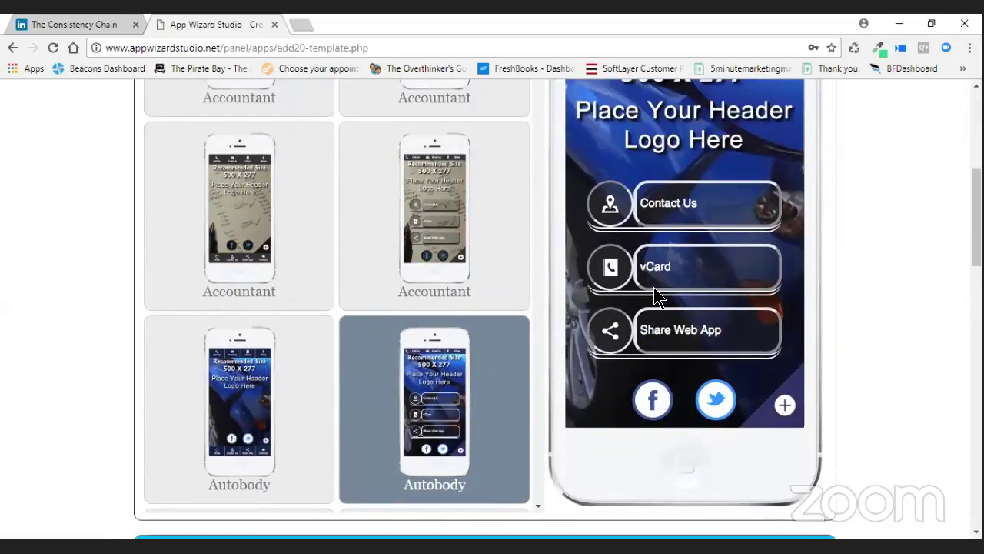
pyautogui.scroll(1, 652, 282)
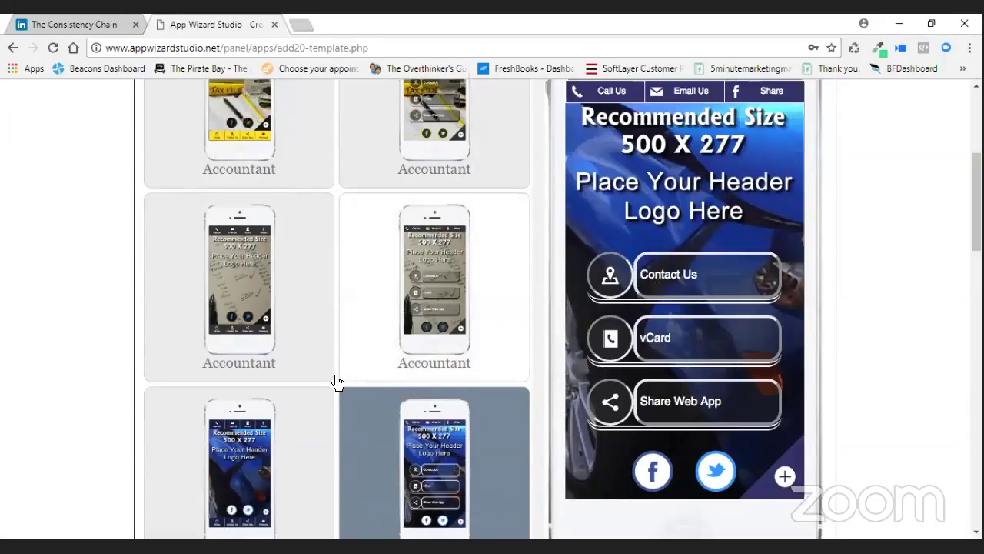
pyautogui.scroll(-3, 243, 358)
pyautogui.click(243, 359)
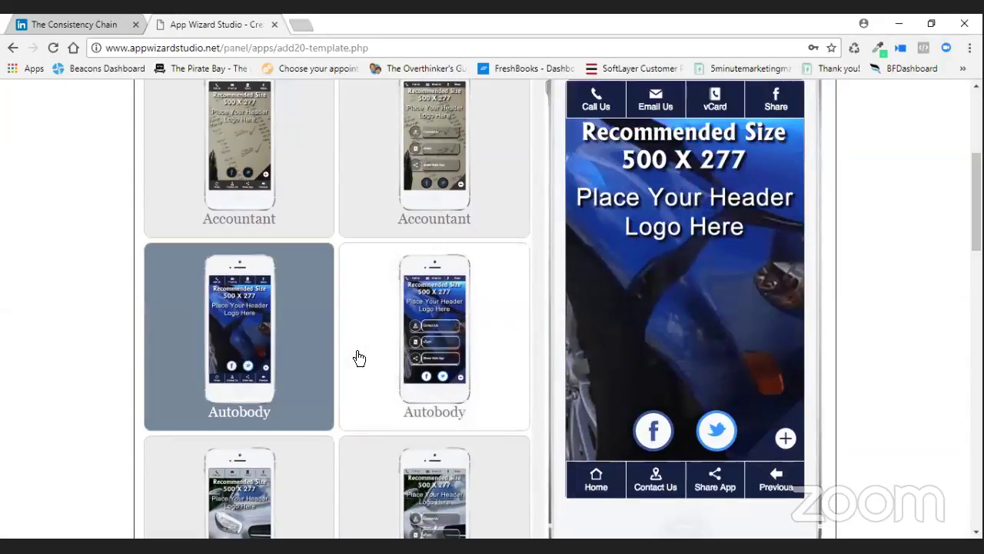
pyautogui.scroll(-3, 359, 357)
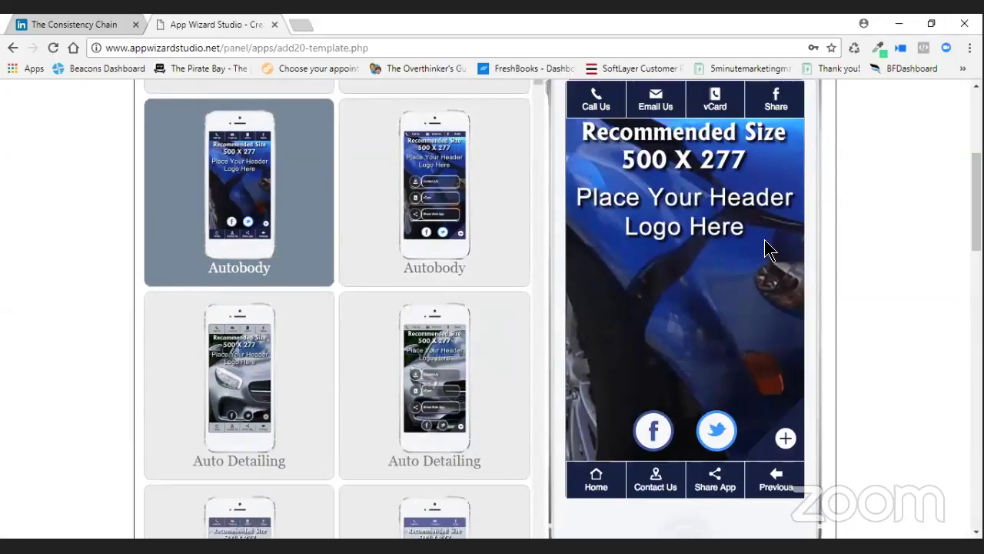
pyautogui.click(486, 404)
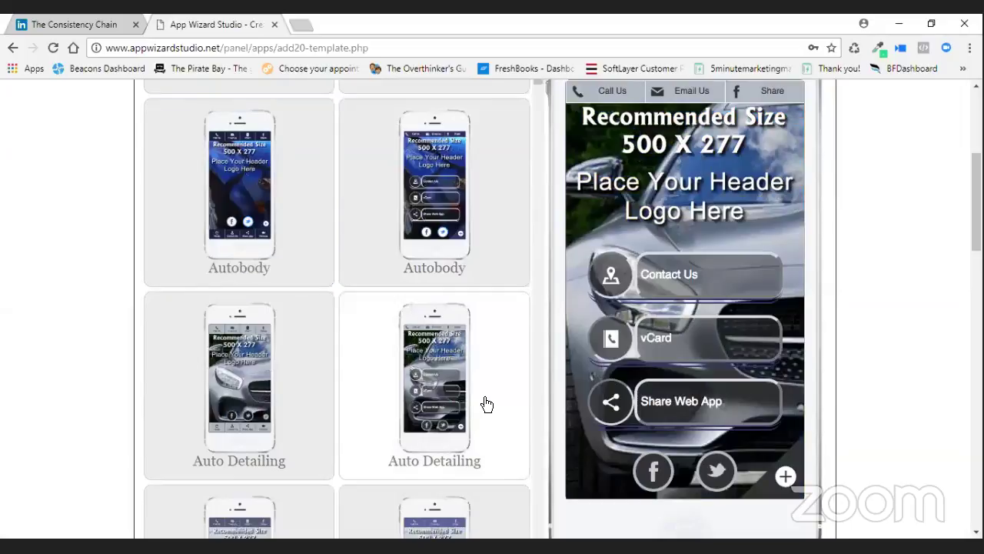
pyautogui.click(485, 405)
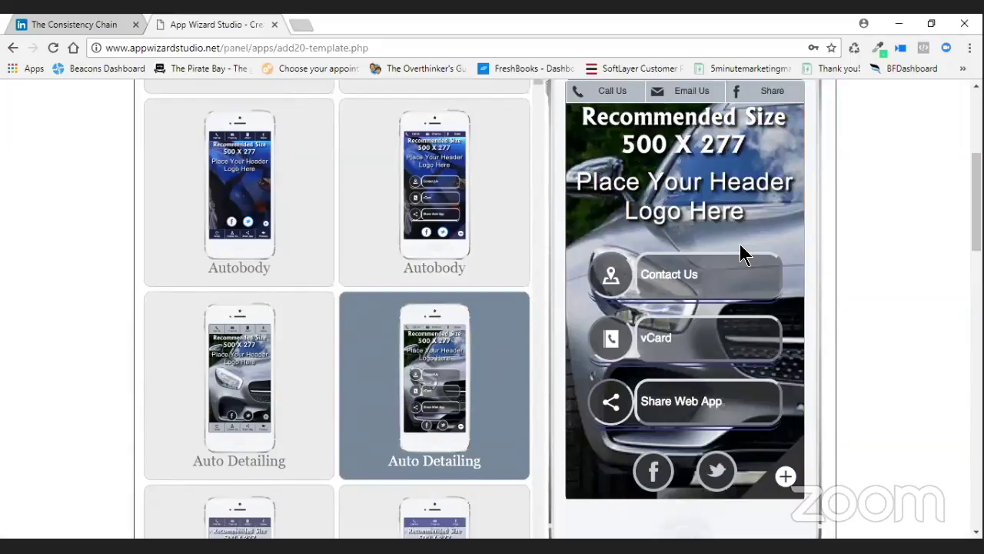
pyautogui.click(235, 405)
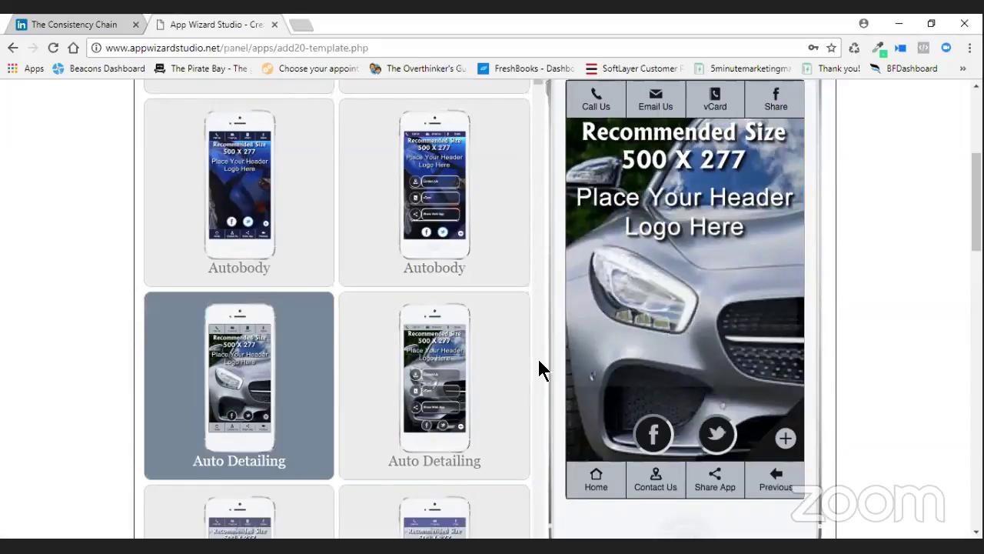
pyautogui.scroll(-3, 500, 385)
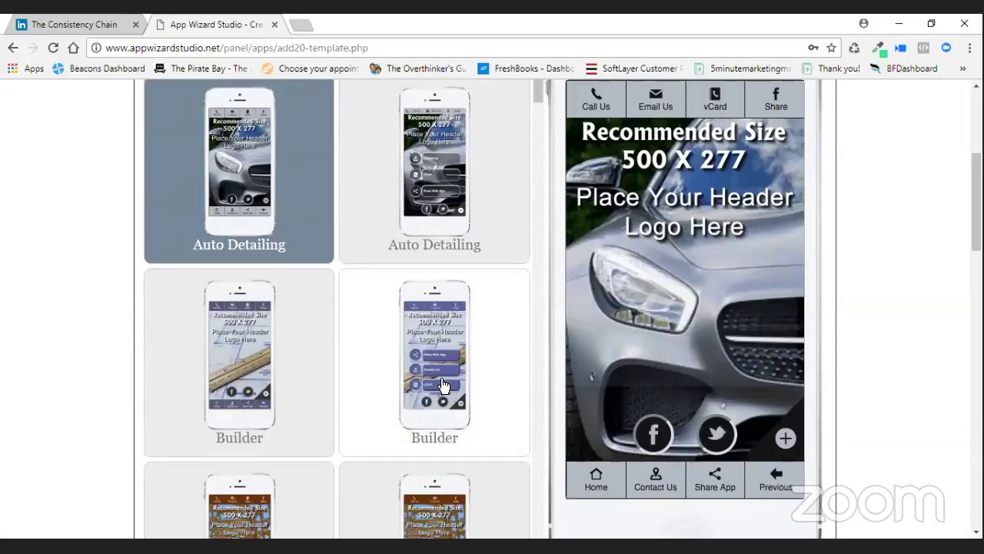
# Compare the brown Builder templates and settle on the Share Web App/Contact Us/vCard button layout.
pyautogui.click(443, 384)
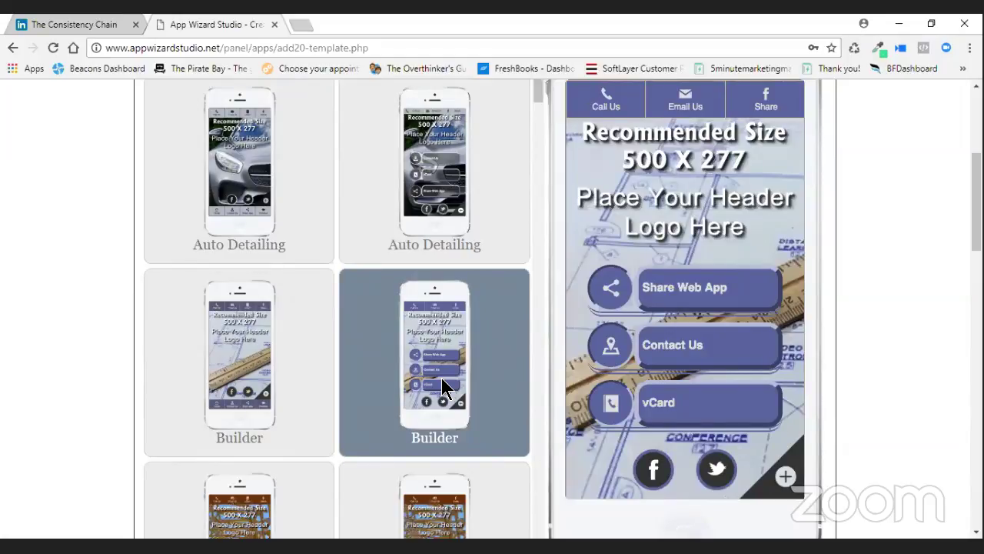
pyautogui.scroll(-1, 465, 400)
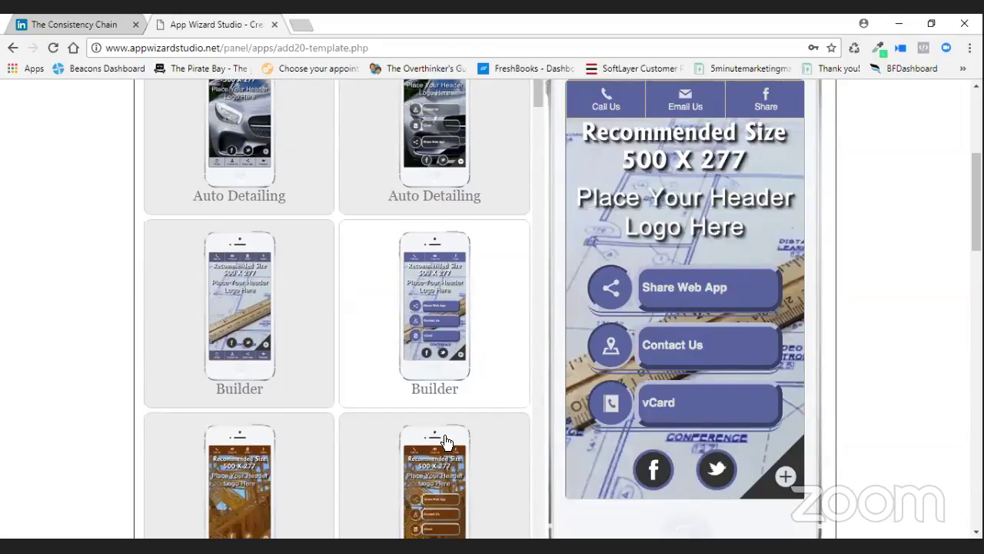
pyautogui.scroll(-1, 446, 440)
pyautogui.click(439, 402)
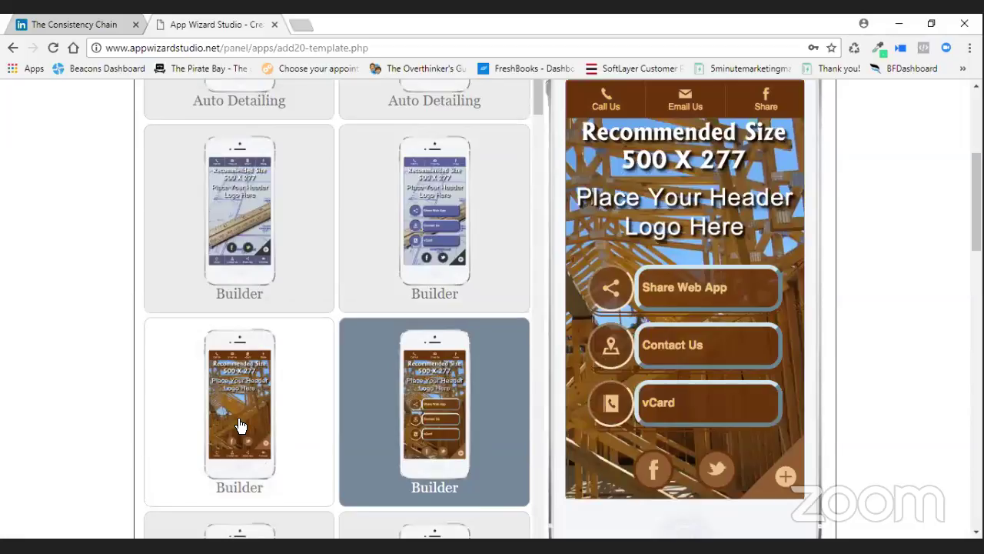
pyautogui.click(240, 425)
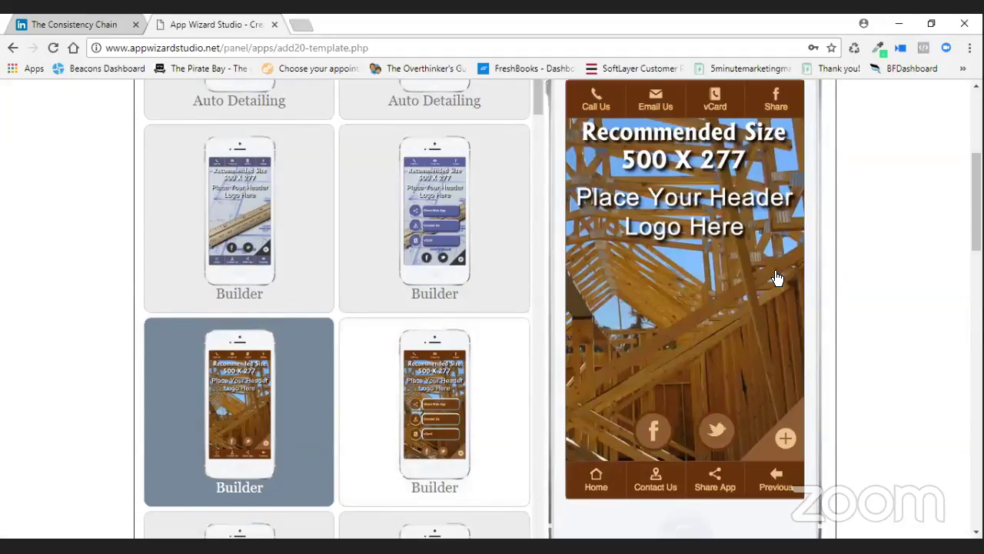
pyautogui.click(449, 410)
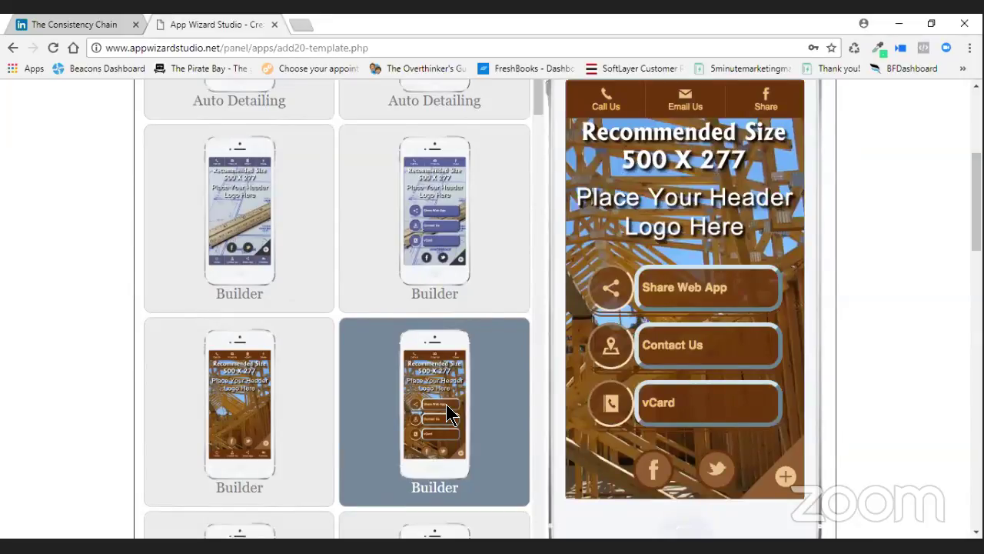
pyautogui.scroll(1, 627, 310)
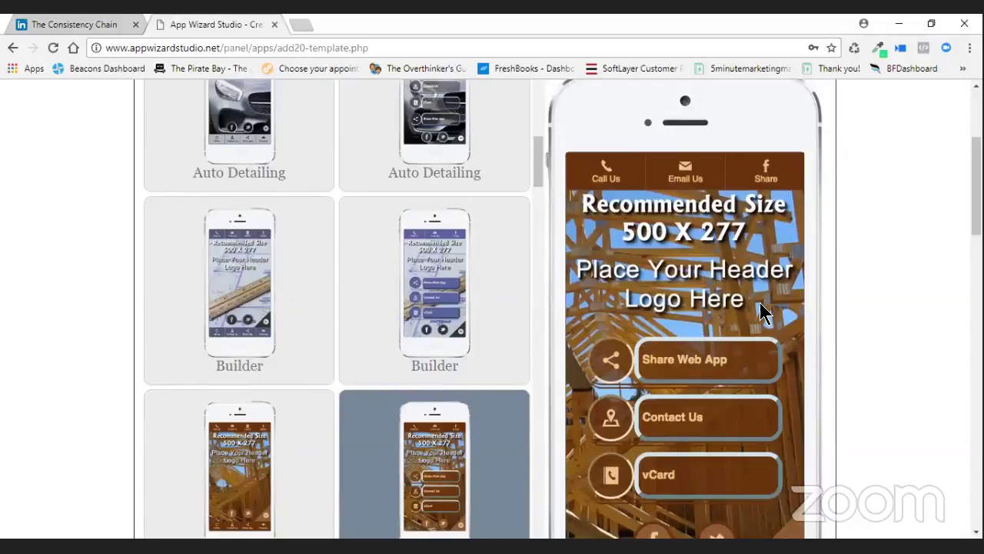
pyautogui.scroll(-1, 760, 304)
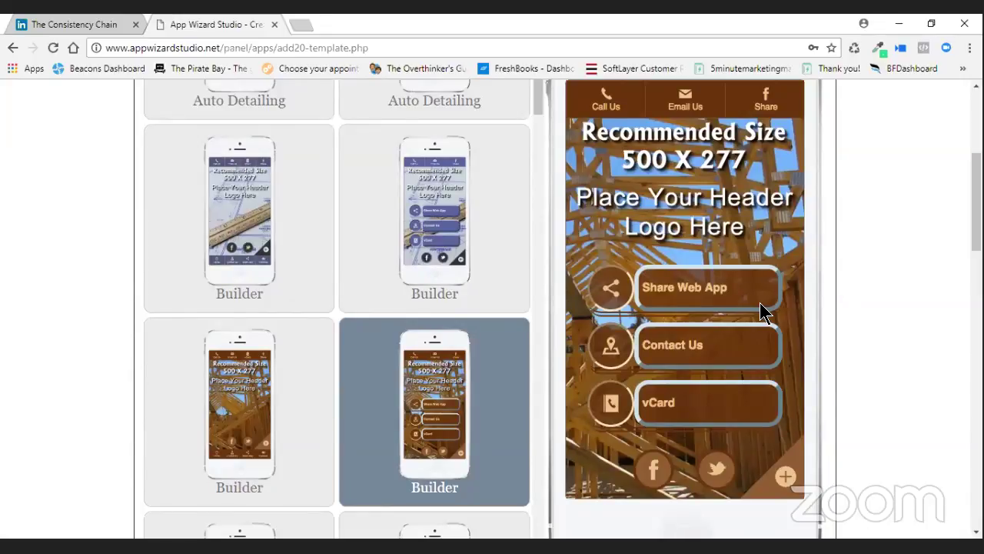
pyautogui.scroll(-5, 424, 350)
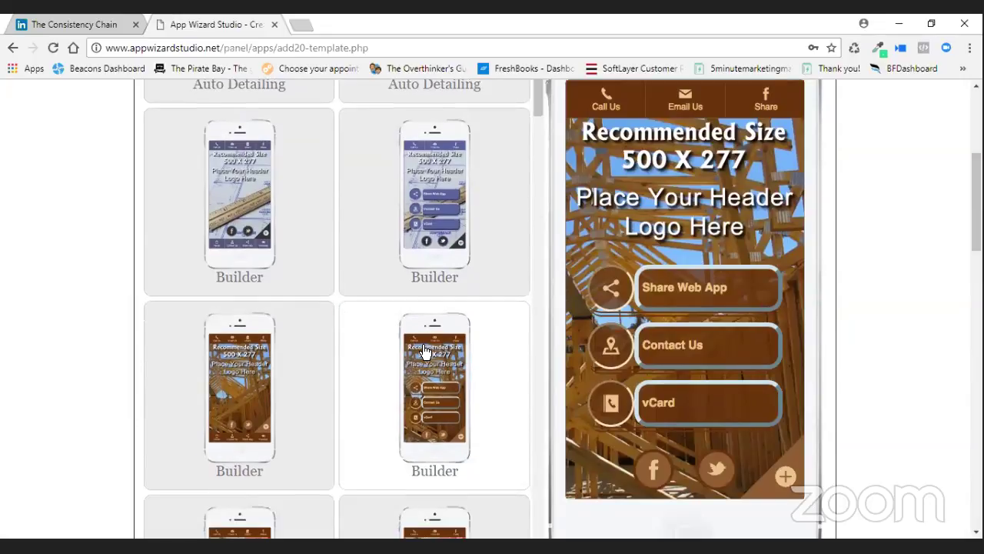
# Preview the yellow Electric and the pens Financial Planning templates.
pyautogui.scroll(-3, 424, 350)
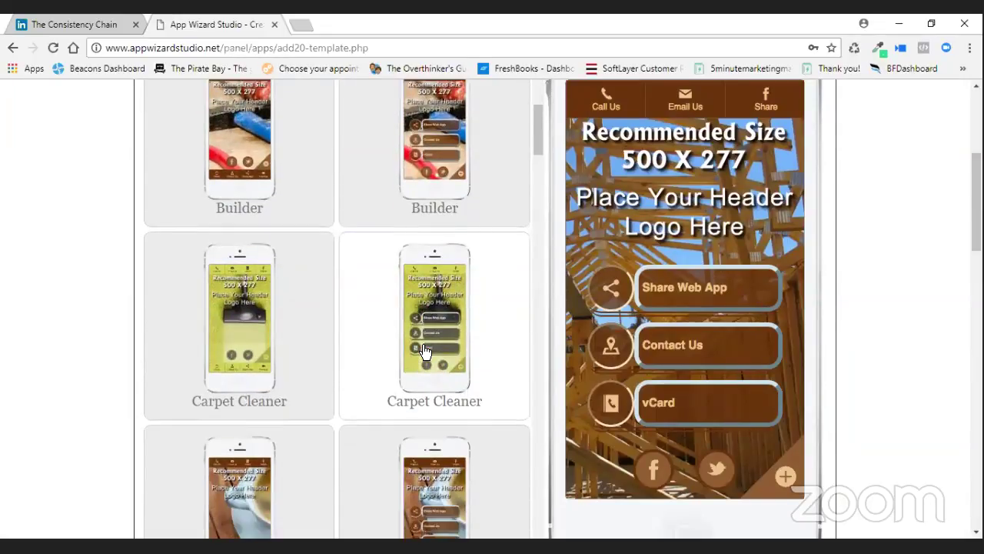
pyautogui.scroll(-6, 424, 350)
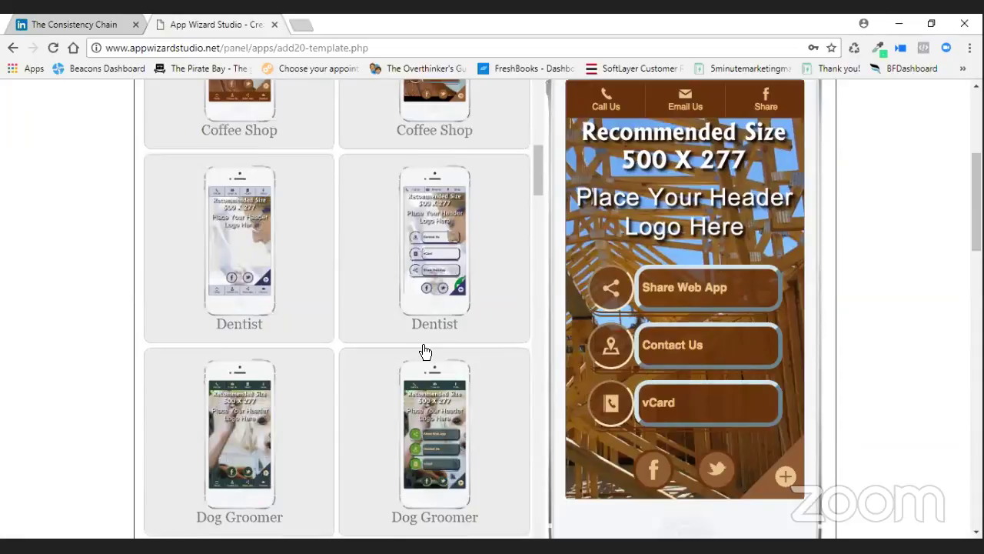
pyautogui.scroll(-2, 425, 350)
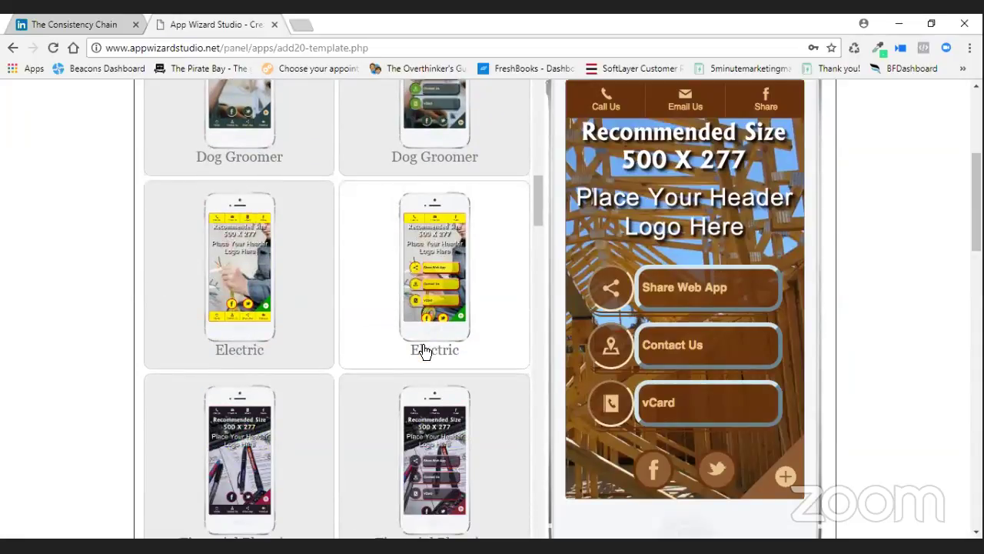
pyautogui.scroll(-2, 460, 350)
pyautogui.scroll(2, 385, 294)
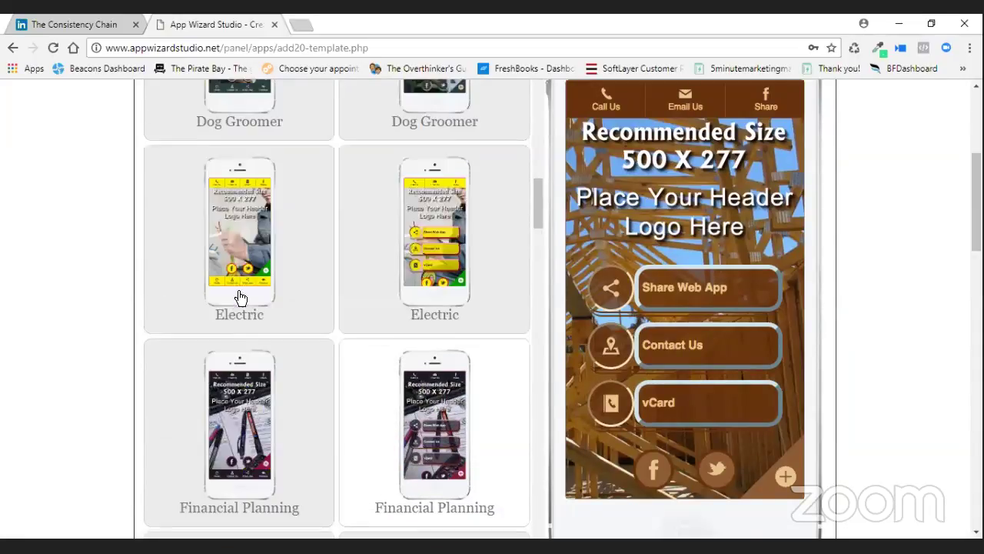
pyautogui.click(237, 292)
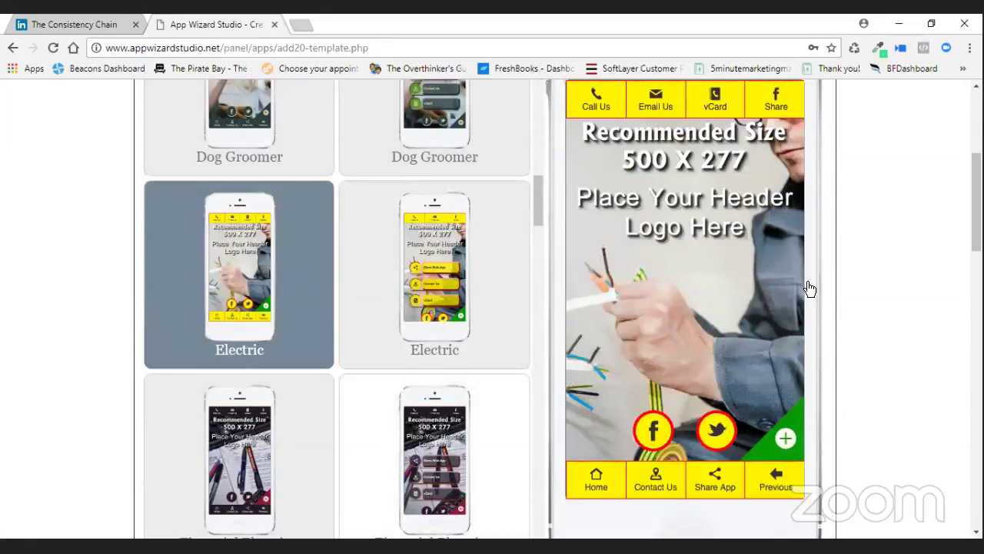
pyautogui.scroll(-1, 405, 384)
pyautogui.scroll(-2, 407, 385)
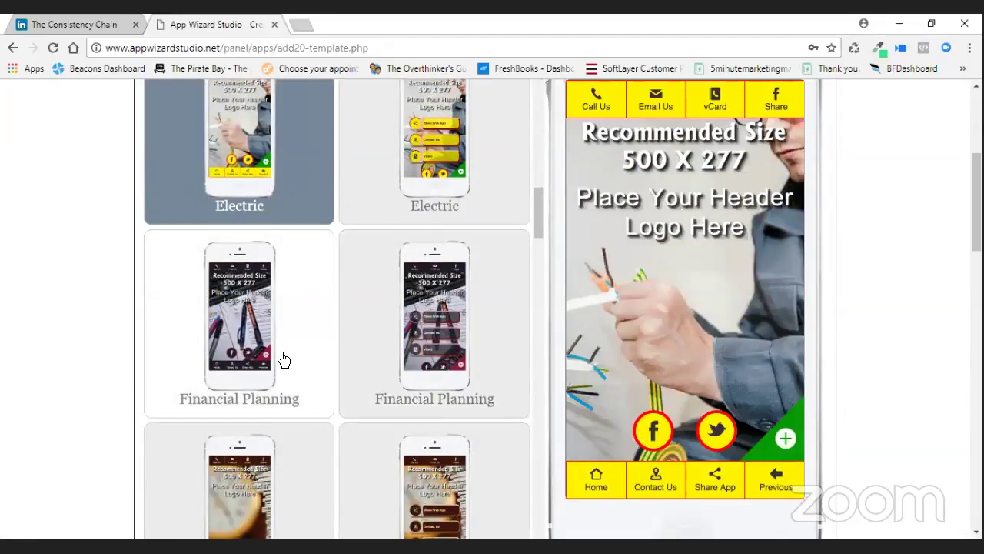
pyautogui.click(283, 359)
# Preview the hammer, nails and toolbelt Handyman templates, then the lawn Landscape template.
pyautogui.scroll(-6, 285, 359)
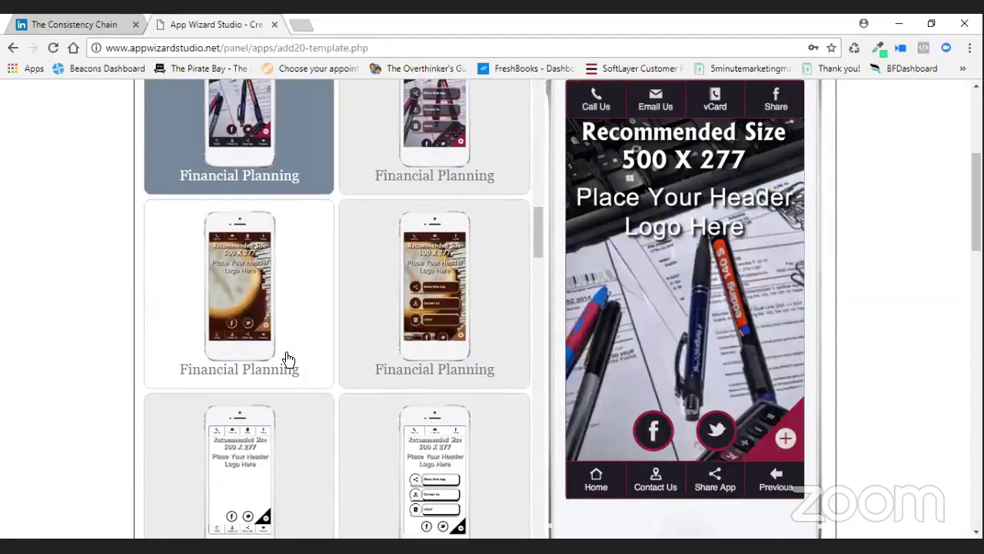
pyautogui.scroll(-8, 286, 358)
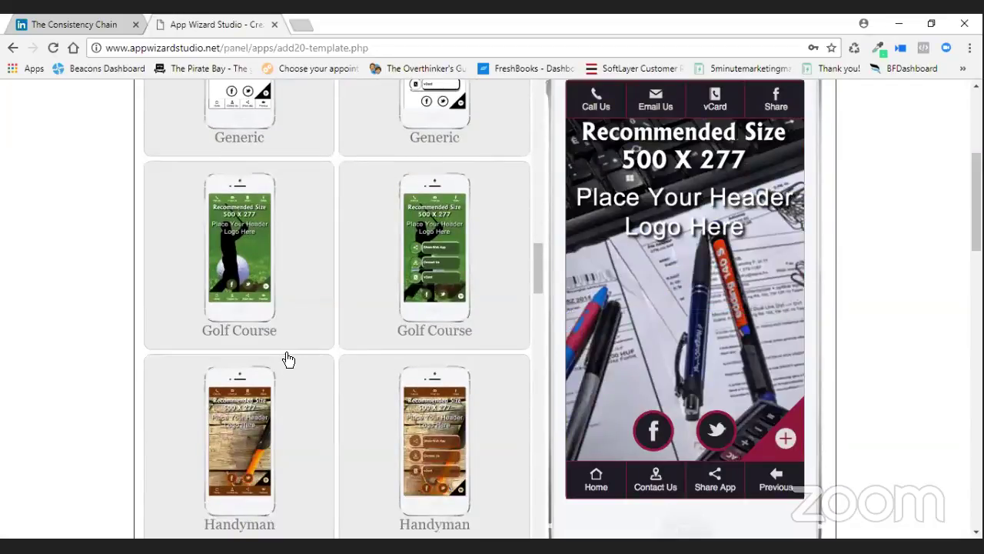
pyautogui.scroll(-3, 279, 347)
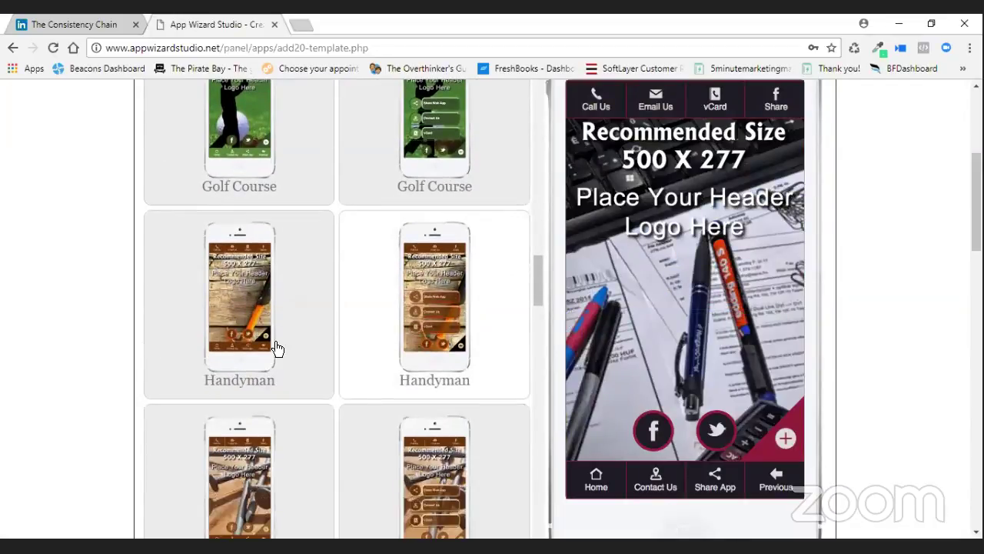
pyautogui.click(321, 326)
pyautogui.scroll(-6, 323, 328)
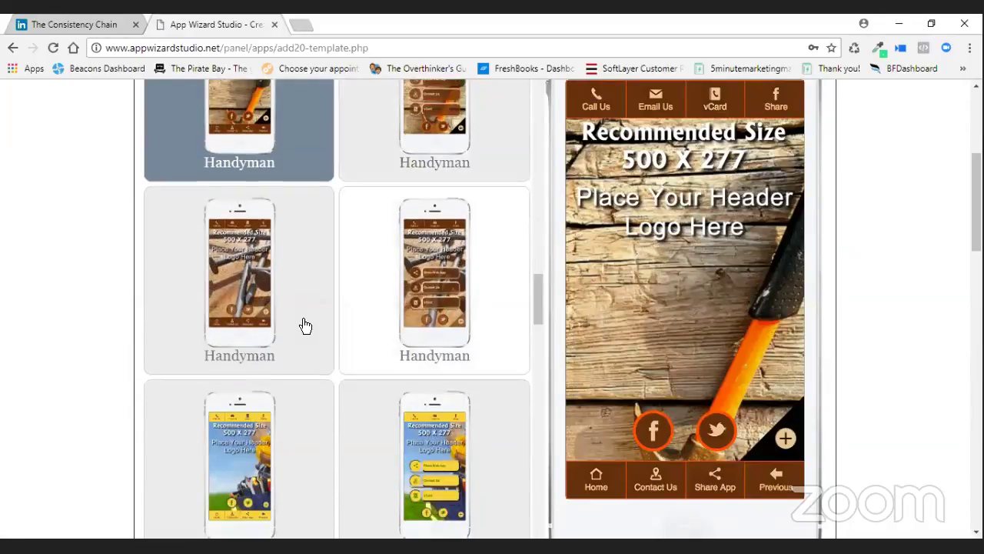
pyautogui.click(227, 252)
pyautogui.click(327, 400)
pyautogui.scroll(-1, 307, 420)
pyautogui.scroll(-4, 307, 420)
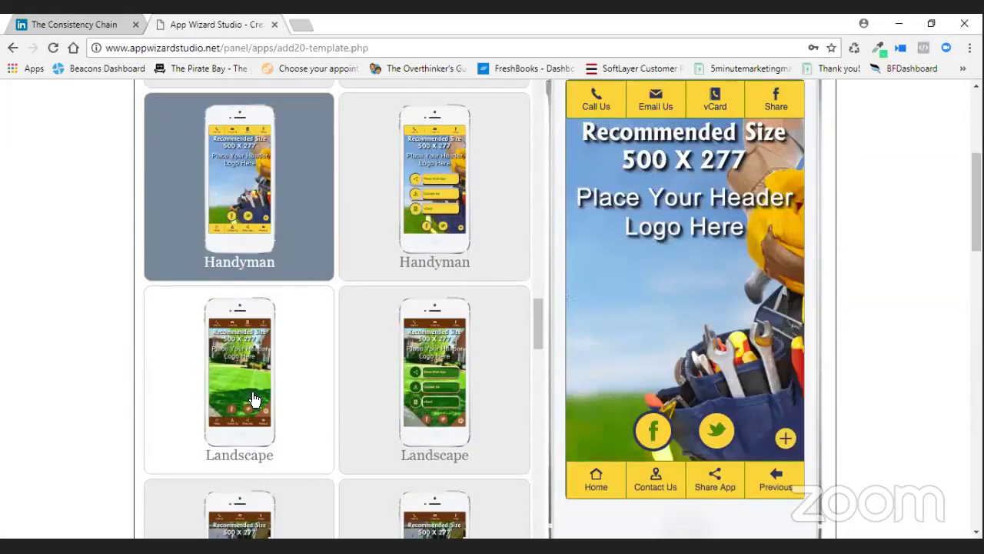
pyautogui.click(256, 402)
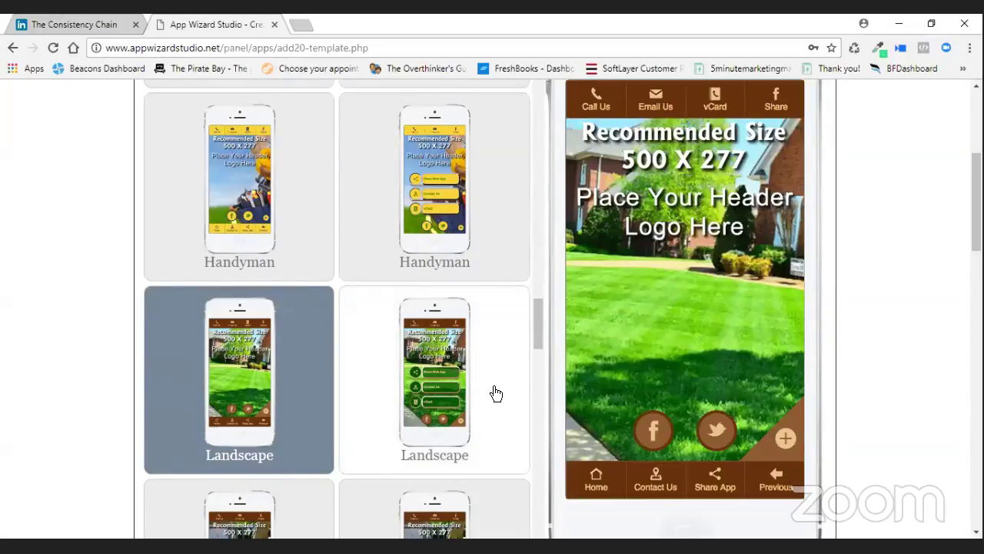
pyautogui.scroll(-1, 494, 385)
pyautogui.scroll(-3, 496, 373)
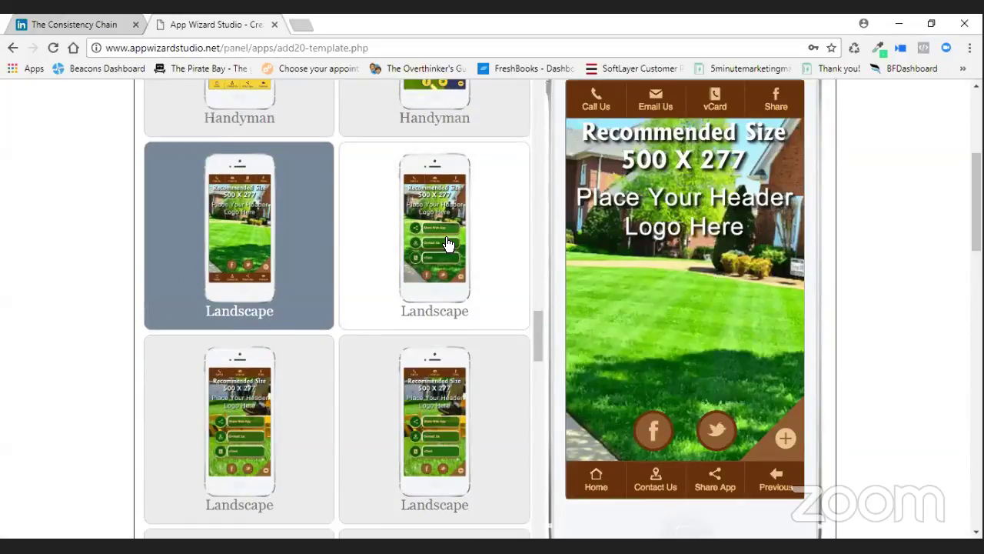
# Preview the right Landscape card, then choose the lower-left lawn mower Landscape template.
pyautogui.click(448, 246)
pyautogui.click(260, 428)
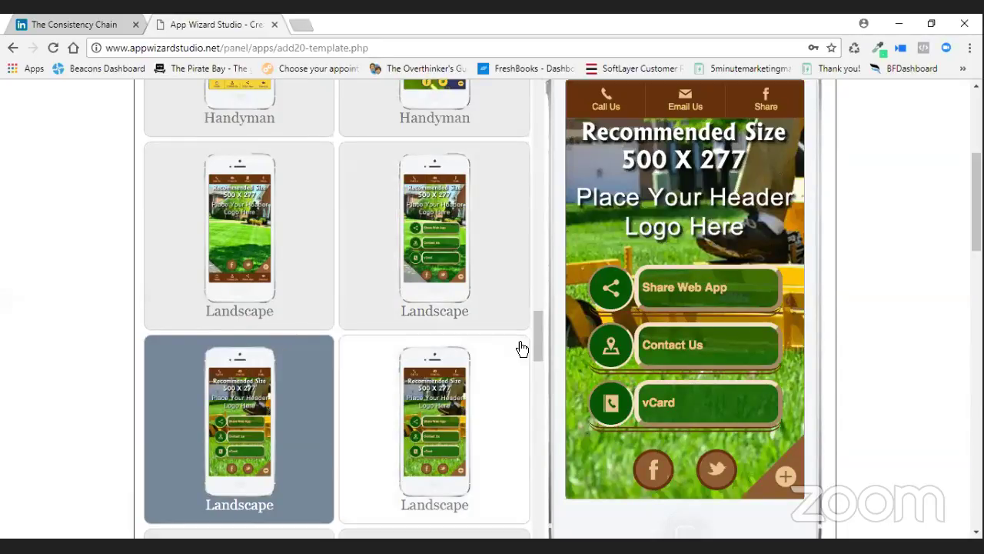
# Preview the Legal Office gavel templates and pick the one with buttons.
pyautogui.scroll(-3, 516, 348)
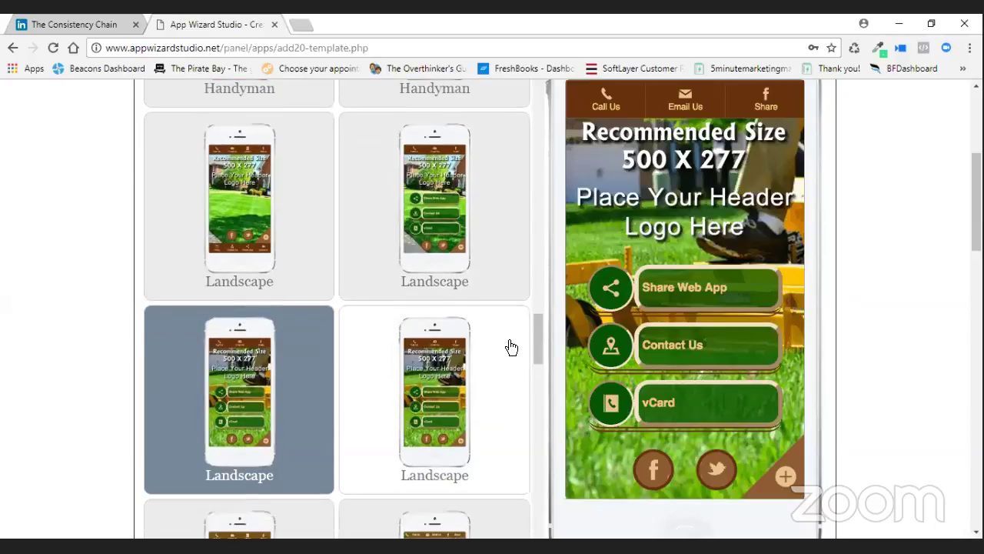
pyautogui.scroll(-1, 512, 348)
pyautogui.click(235, 373)
pyautogui.click(477, 369)
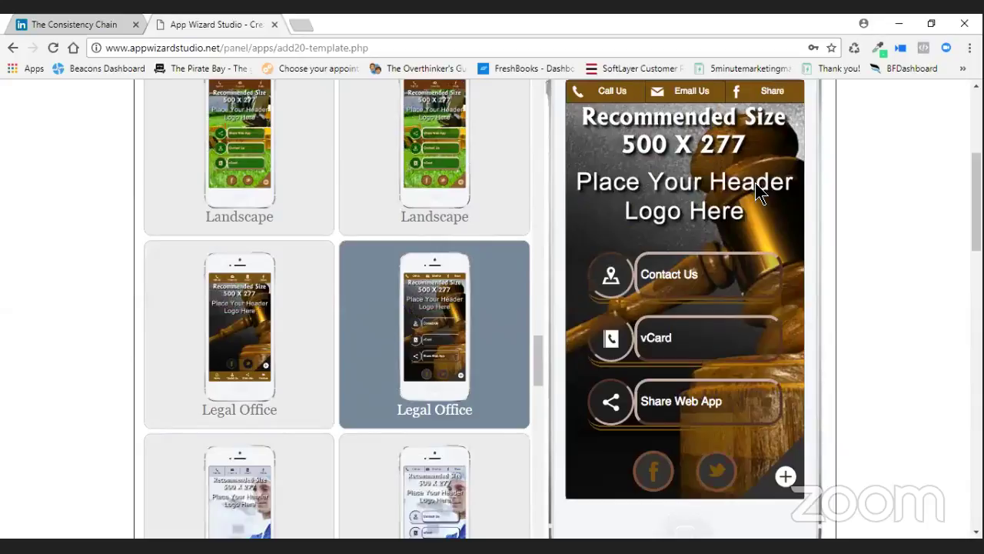
# Preview the Pest Control, left Plumber and beer-themed Pub templates.
pyautogui.scroll(-1, 661, 269)
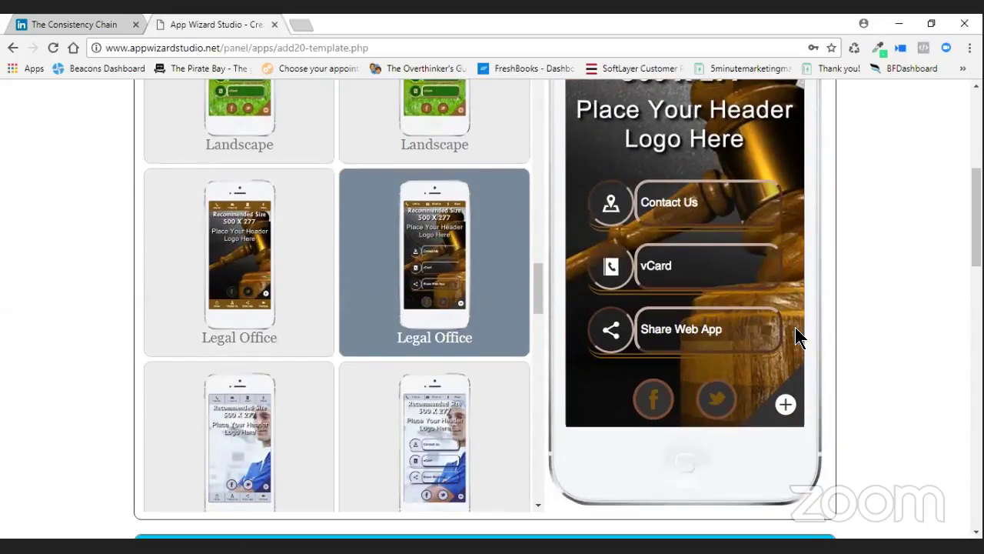
pyautogui.scroll(-2, 693, 331)
pyautogui.scroll(-3, 445, 293)
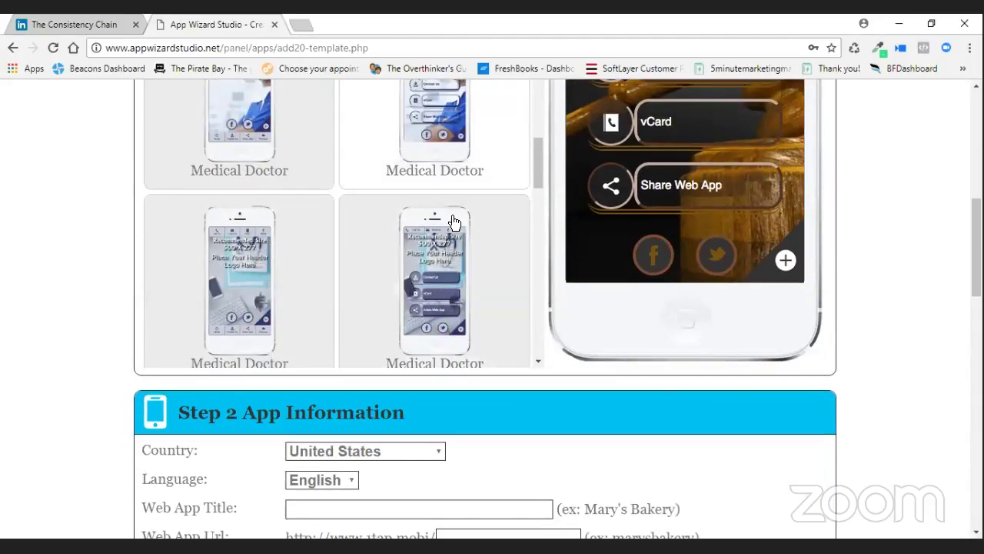
pyautogui.scroll(-2, 452, 221)
pyautogui.scroll(-2, 453, 221)
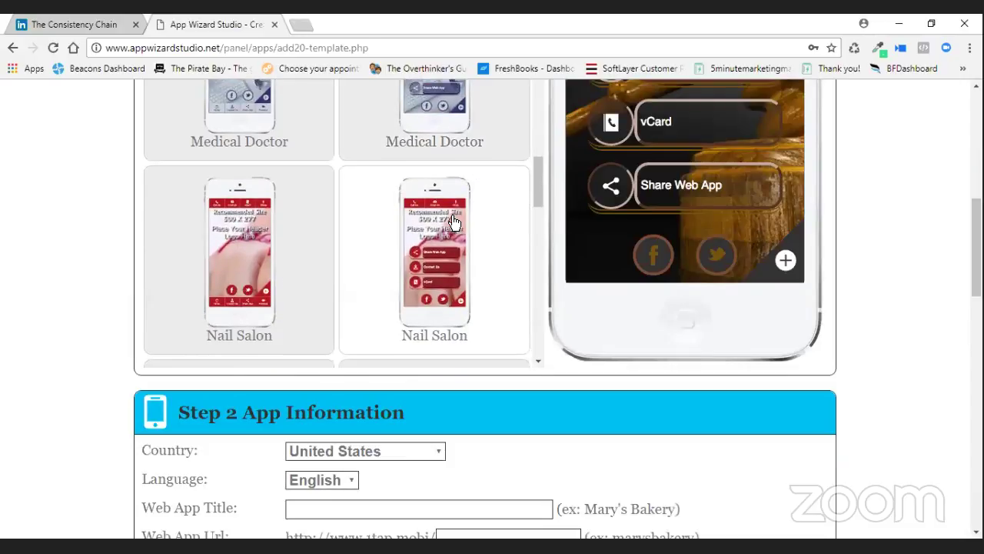
pyautogui.moveTo(401, 277)
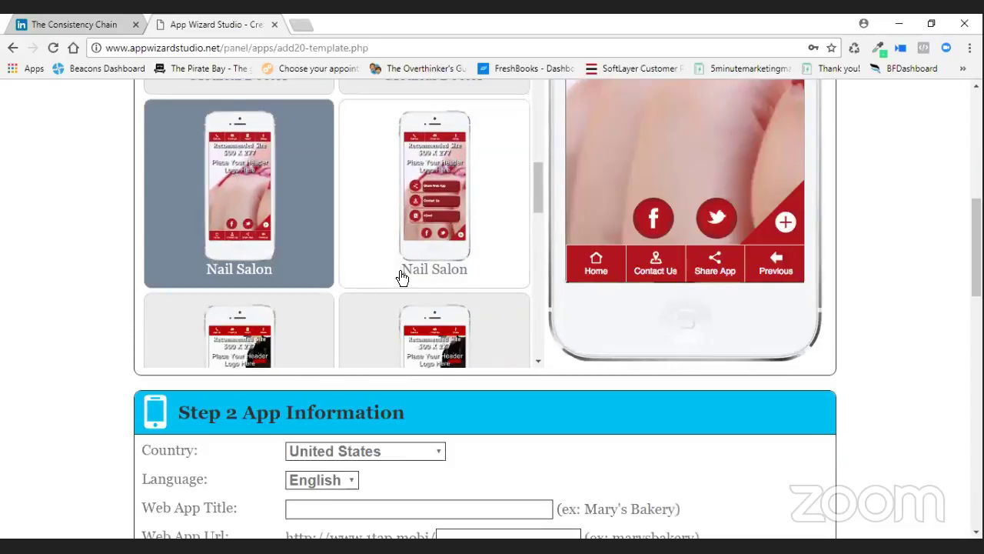
pyautogui.scroll(-3, 408, 246)
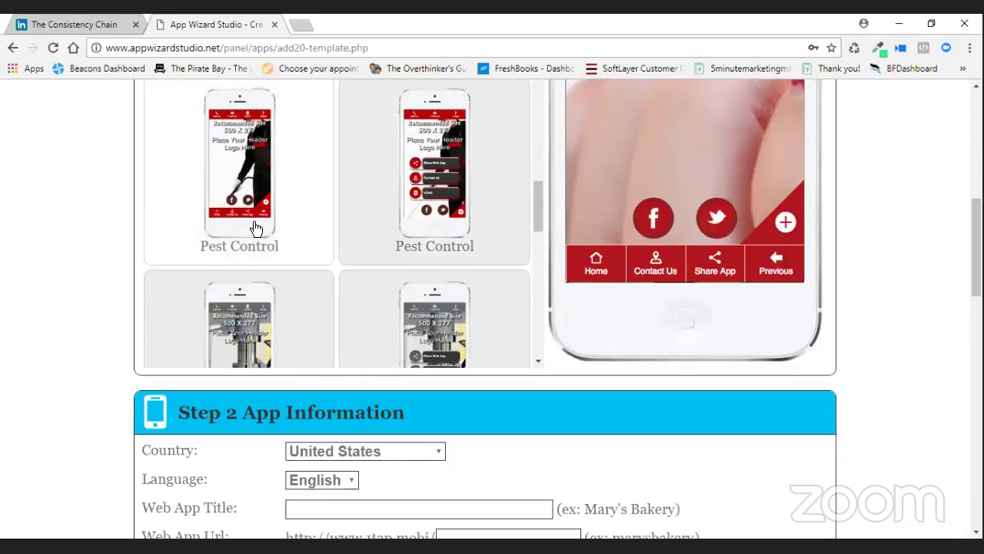
pyautogui.click(257, 226)
pyautogui.scroll(-1, 446, 254)
pyautogui.scroll(-2, 469, 263)
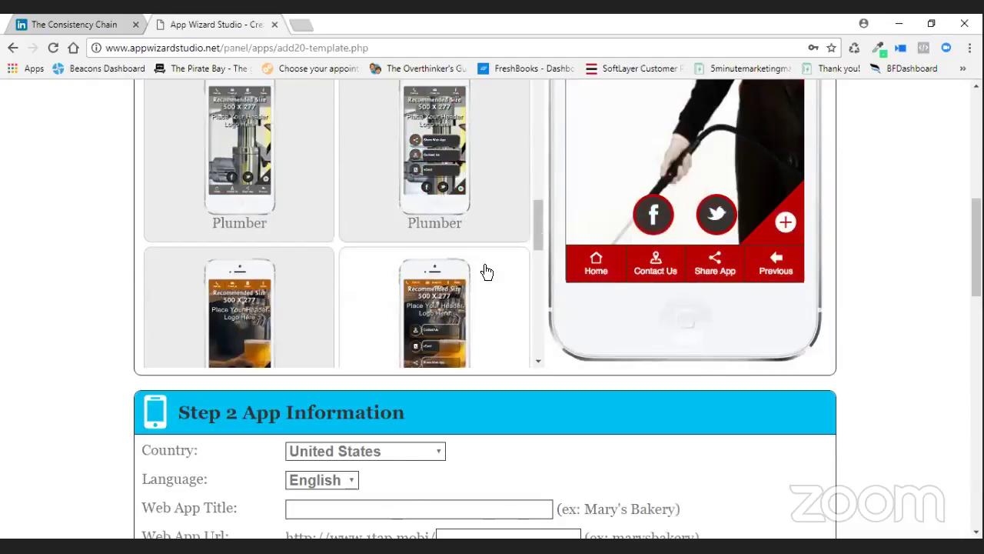
pyautogui.click(273, 192)
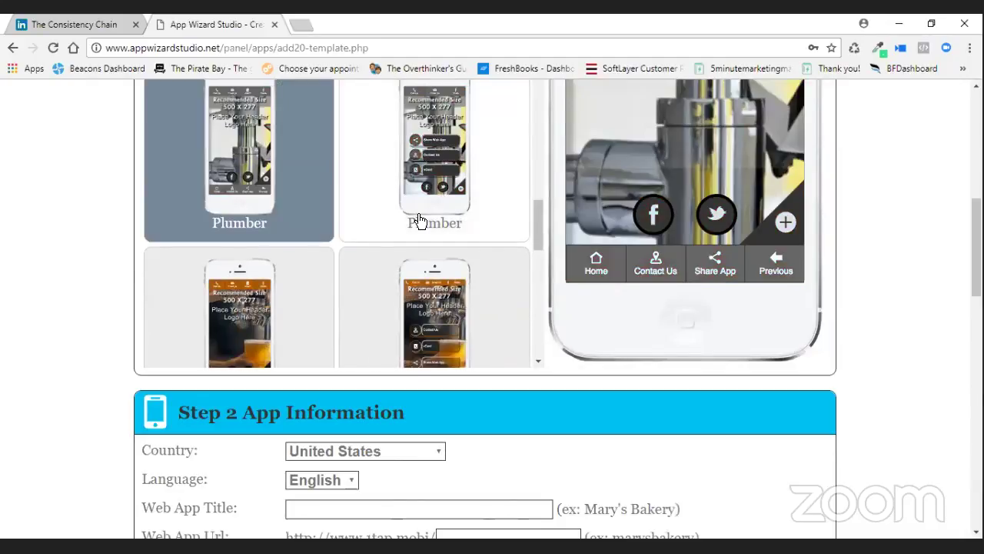
pyautogui.click(435, 316)
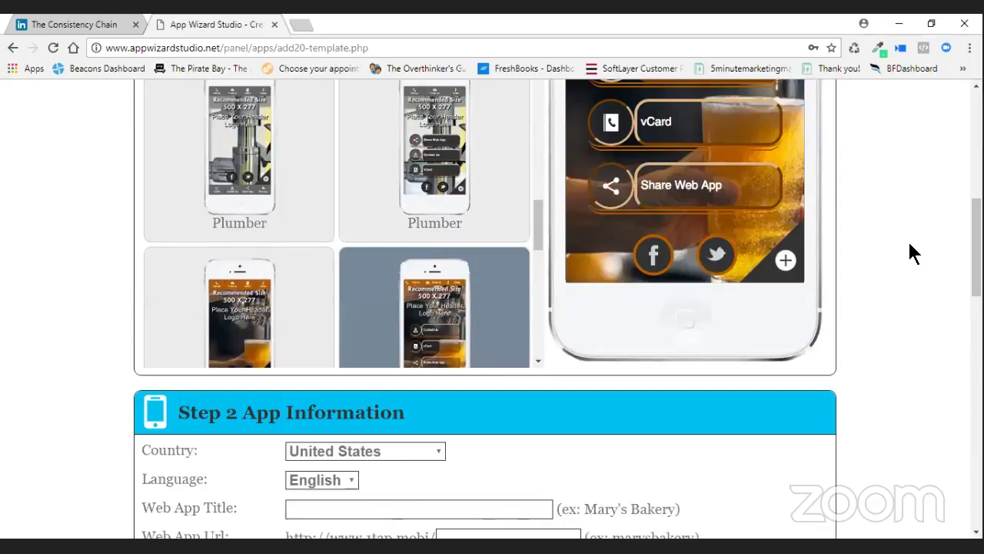
# Preview the food-photo, red-button and both Restaurant Generic templates.
pyautogui.scroll(3, 853, 246)
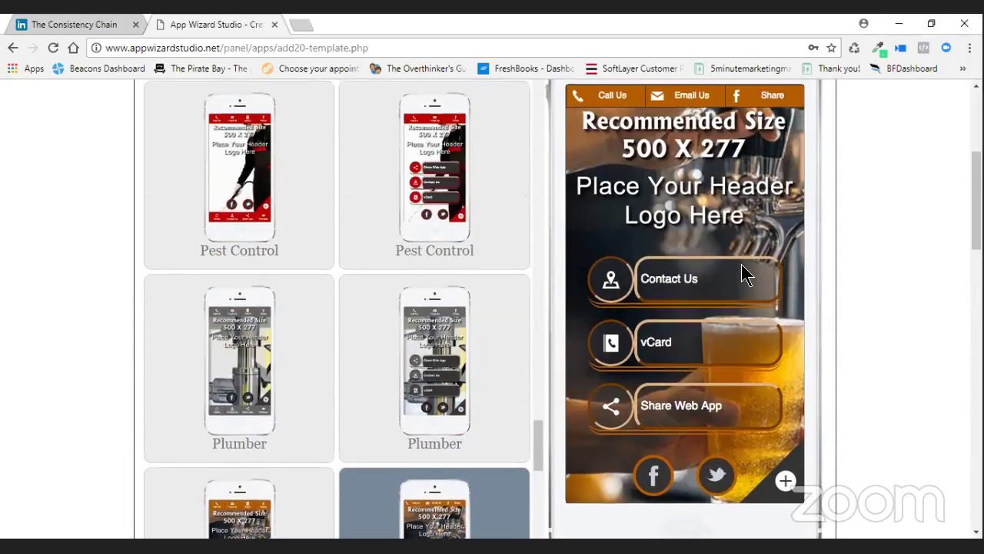
pyautogui.scroll(1, 743, 270)
pyautogui.scroll(-3, 504, 326)
pyautogui.moveTo(536, 307); pyautogui.dragTo(535, 333)
pyautogui.click(312, 277)
pyautogui.click(439, 281)
pyautogui.scroll(2, 433, 184)
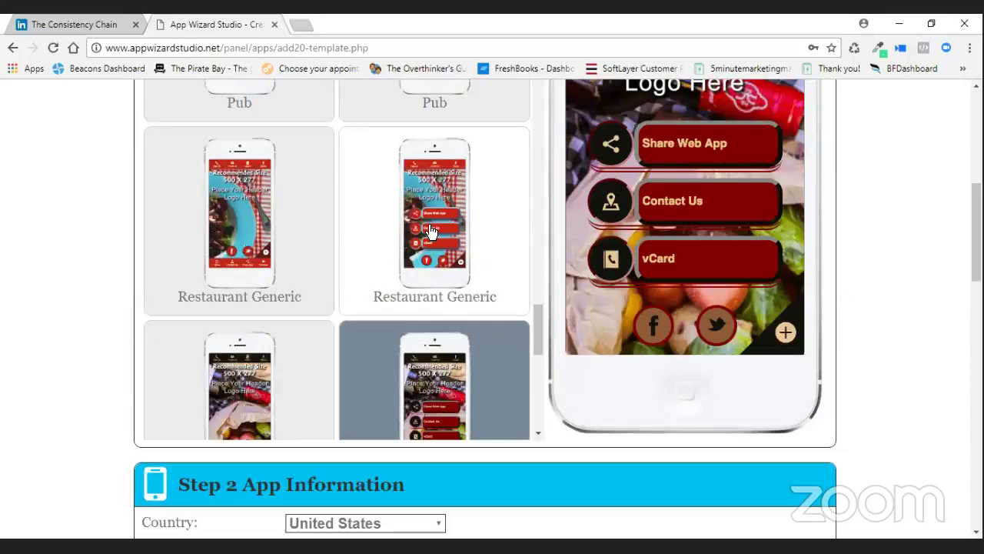
pyautogui.click(431, 229)
pyautogui.click(236, 232)
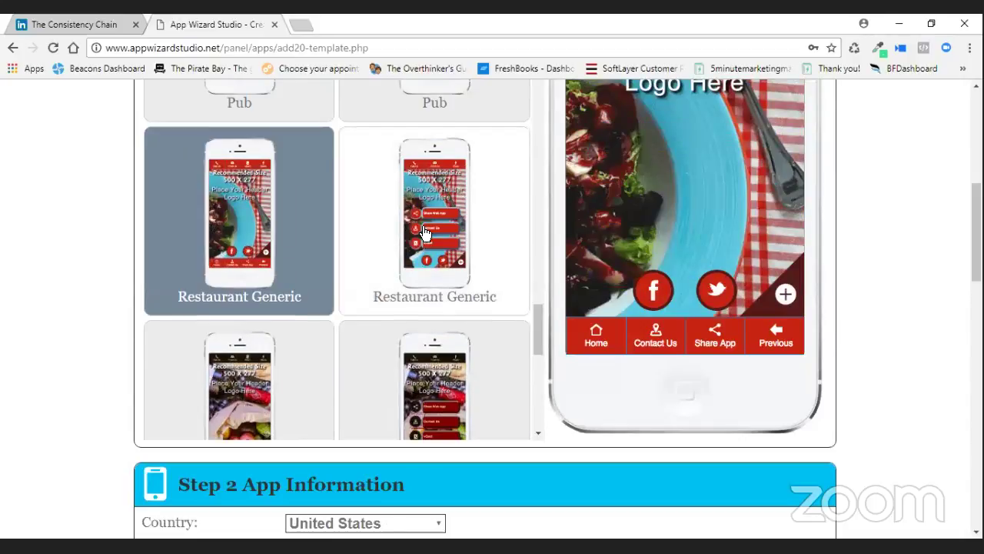
# Choose the lower-left olive Restaurant Pizza template.
pyautogui.scroll(-3, 425, 232)
pyautogui.scroll(-3, 425, 233)
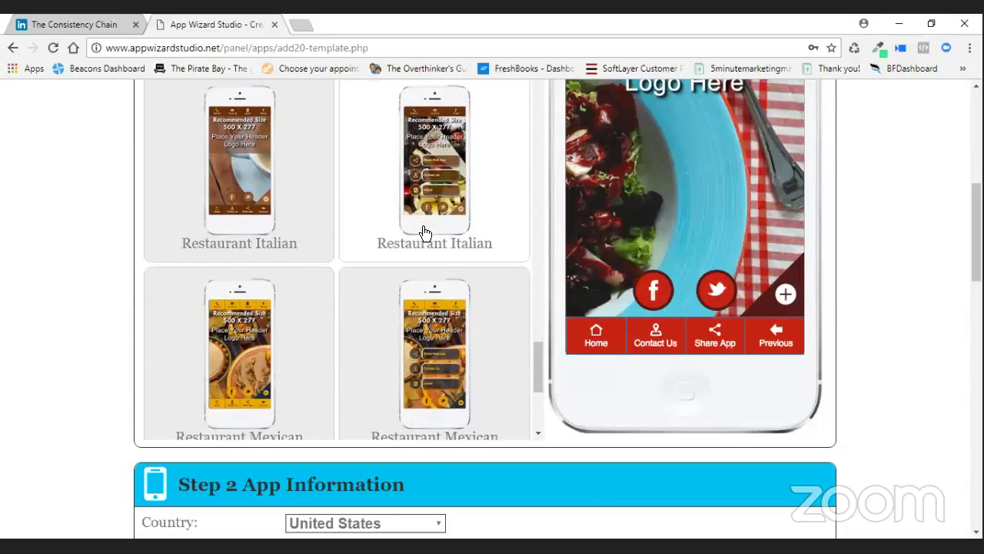
pyautogui.scroll(-3, 425, 233)
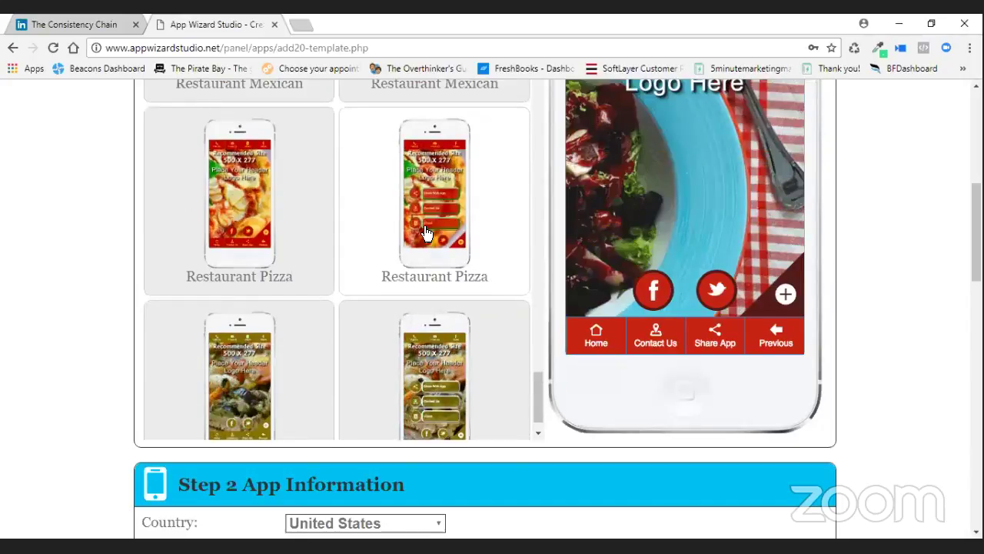
pyautogui.scroll(-1, 323, 292)
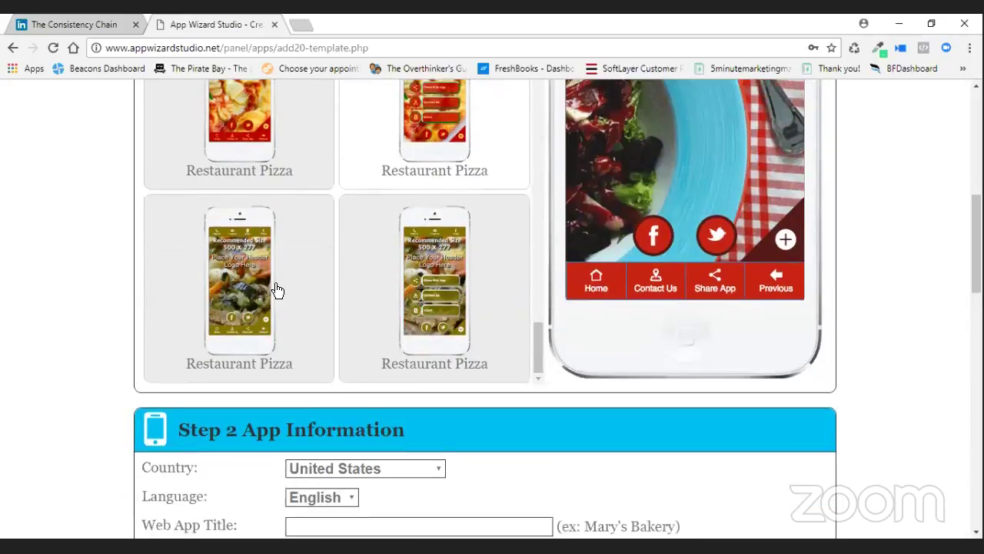
pyautogui.click(233, 281)
pyautogui.scroll(3, 436, 269)
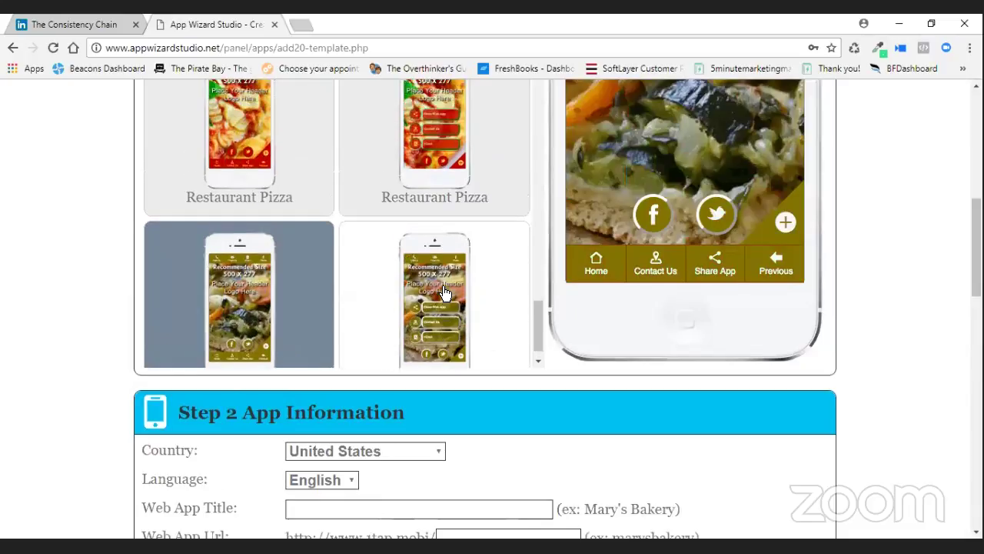
pyautogui.scroll(3, 662, 263)
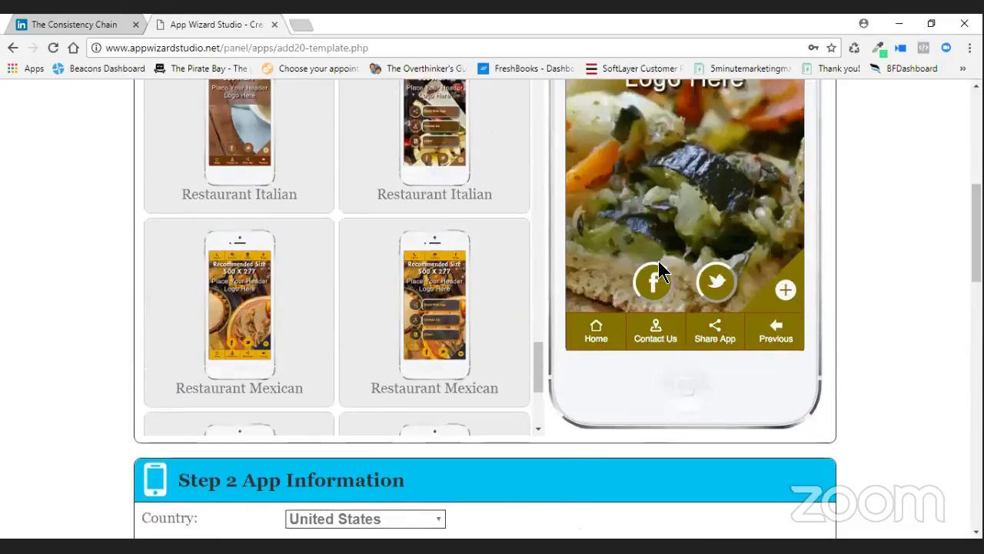
pyautogui.scroll(3, 500, 269)
pyautogui.scroll(10, 500, 269)
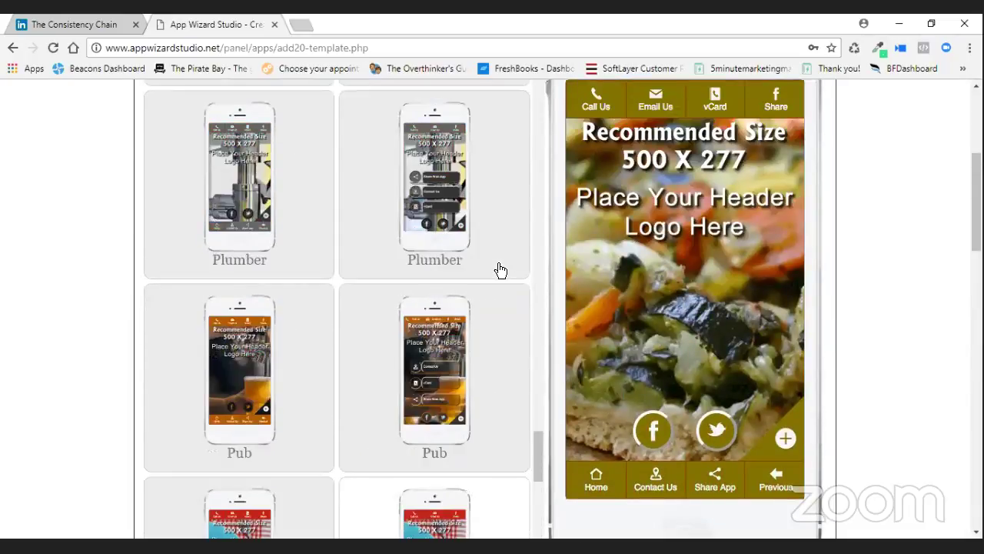
pyautogui.scroll(8, 500, 269)
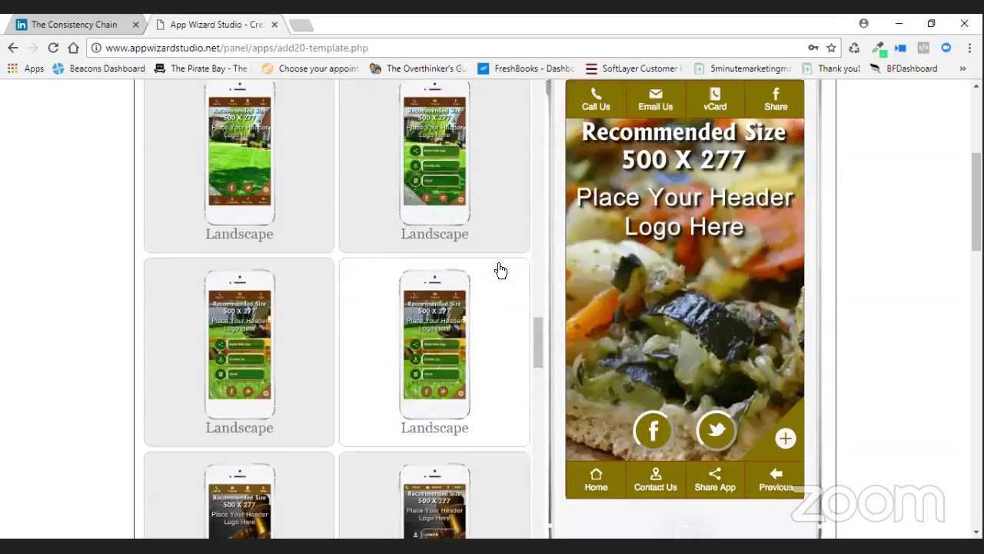
pyautogui.scroll(5, 500, 269)
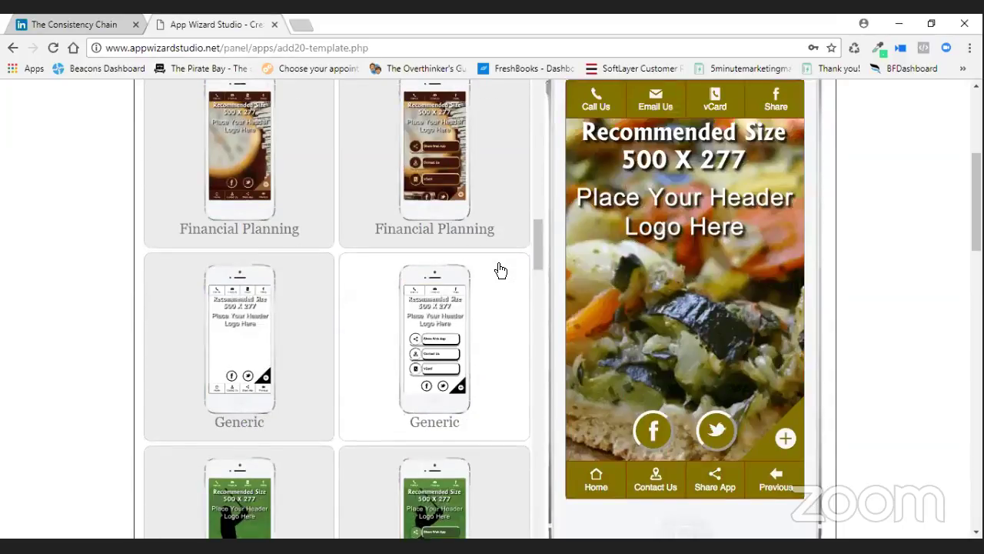
# Select the right-hand white Generic template with Share Web App, Contact Us and vCard buttons.
pyautogui.scroll(-2, 500, 270)
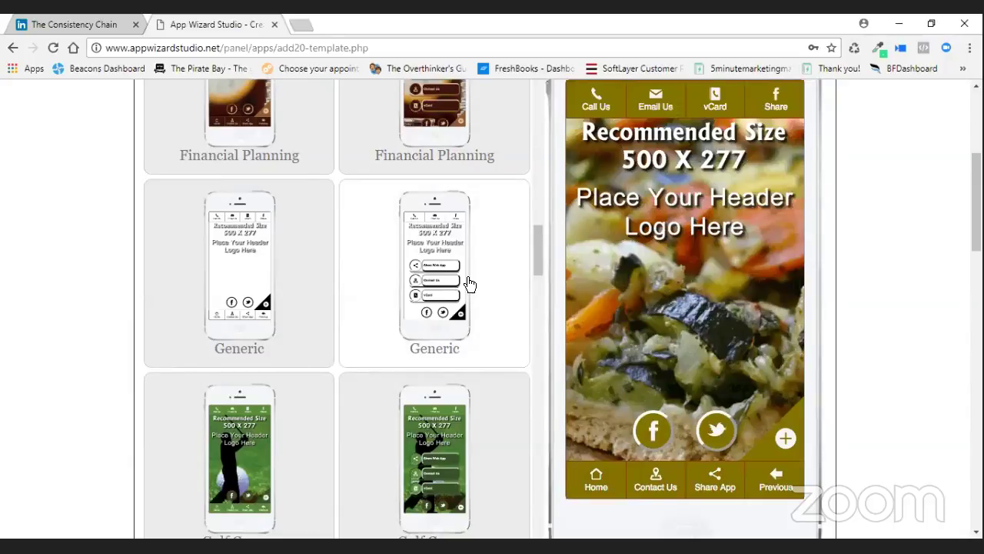
pyautogui.scroll(1, 451, 198)
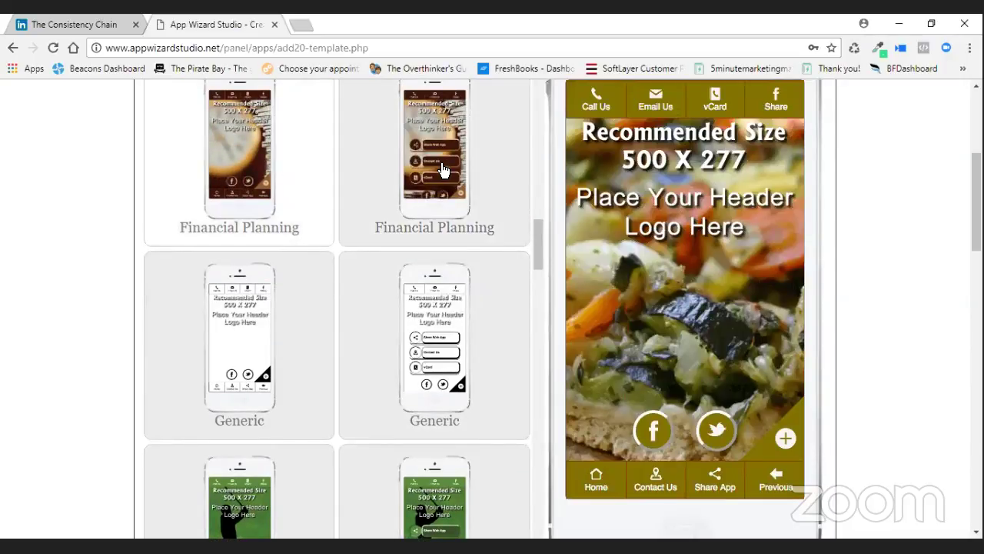
pyautogui.scroll(-2, 495, 477)
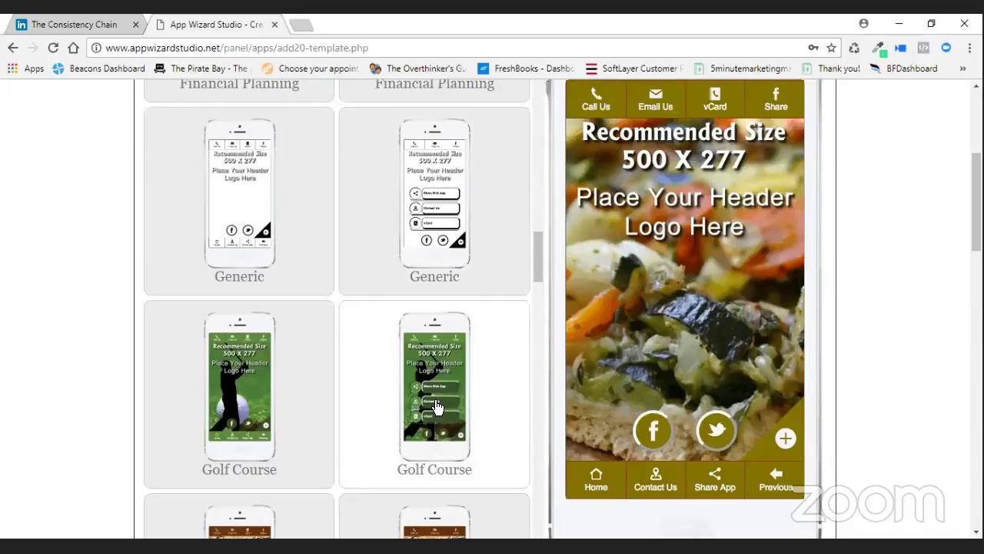
pyautogui.scroll(1, 475, 400)
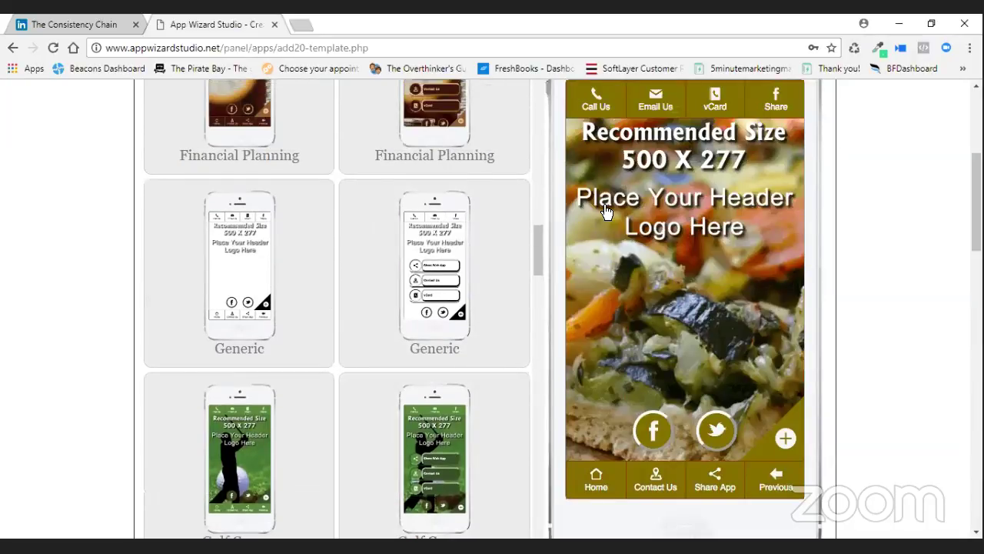
pyautogui.click(420, 264)
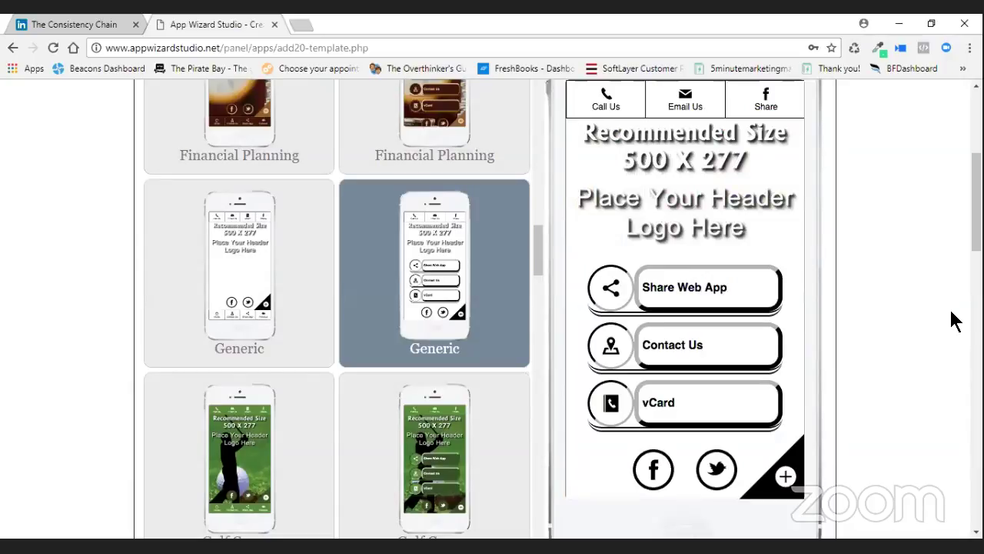
pyautogui.scroll(2, 718, 279)
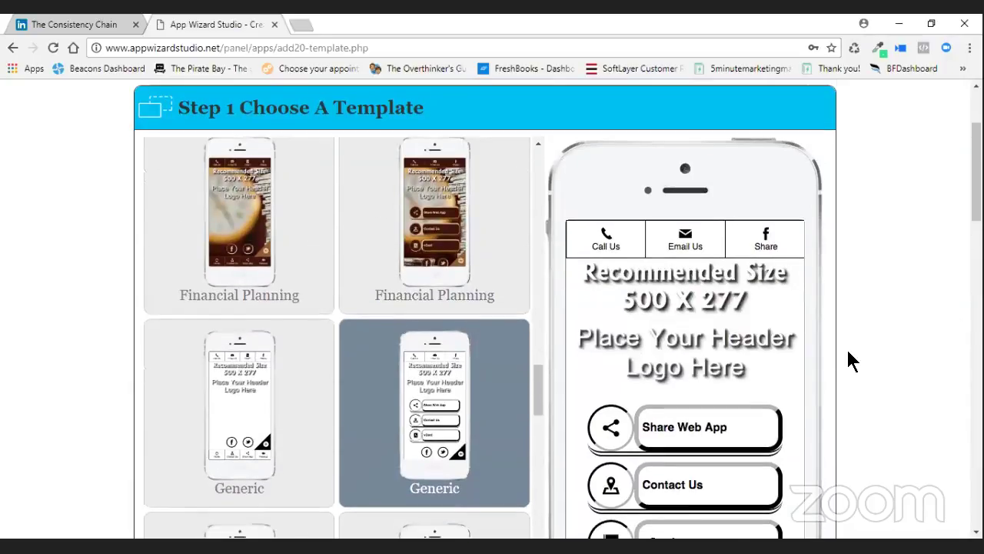
# Enter 'Kery Template 2' as the Web App Title.
pyautogui.scroll(-4, 849, 361)
pyautogui.scroll(-3, 845, 347)
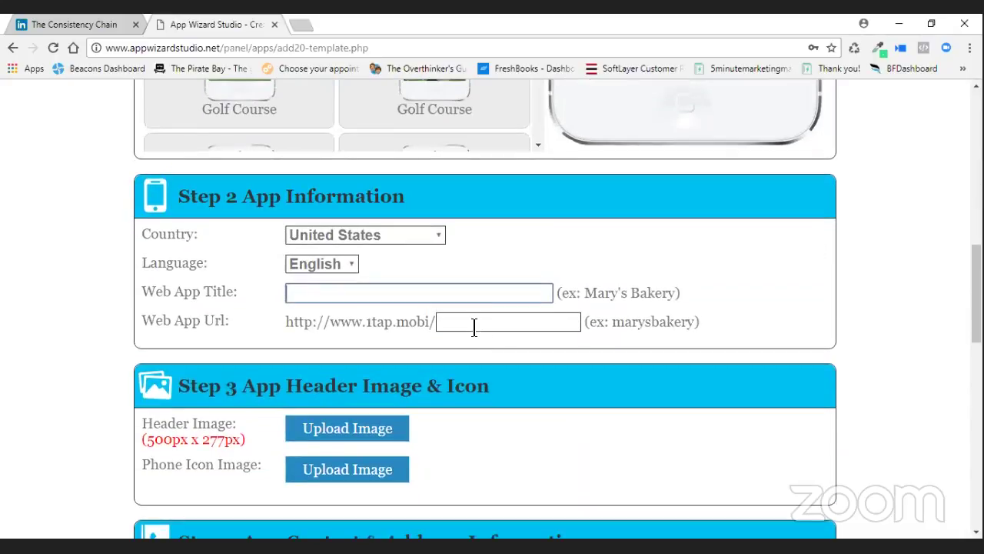
pyautogui.write('Ker')
pyautogui.press('BackSpace')
pyautogui.write('ry ')
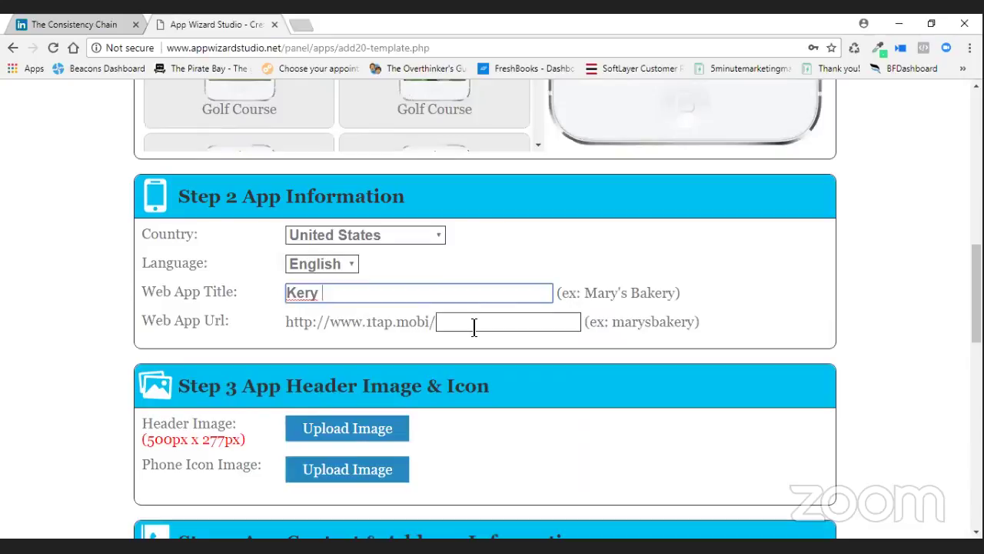
pyautogui.write('Template ')
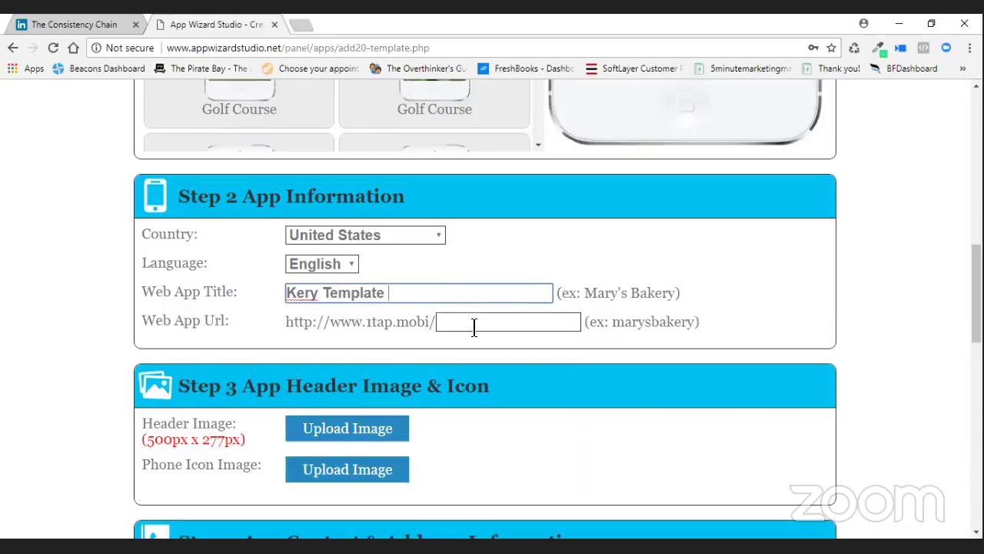
pyautogui.write('2')
# Enter 'Kerry Template 2' as the Web App Url and start the header image upload.
pyautogui.click(472, 332)
pyautogui.write('Kerry')
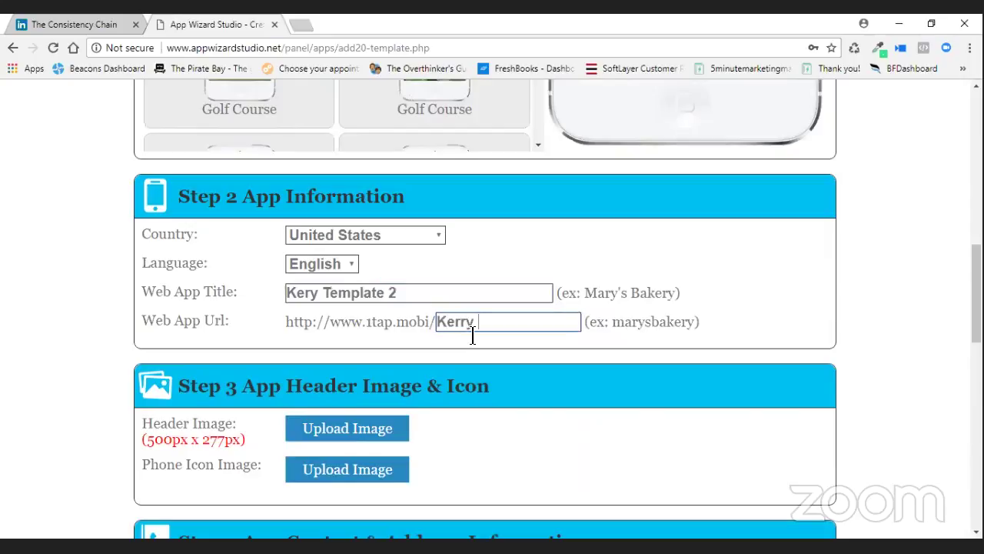
pyautogui.write(' Template')
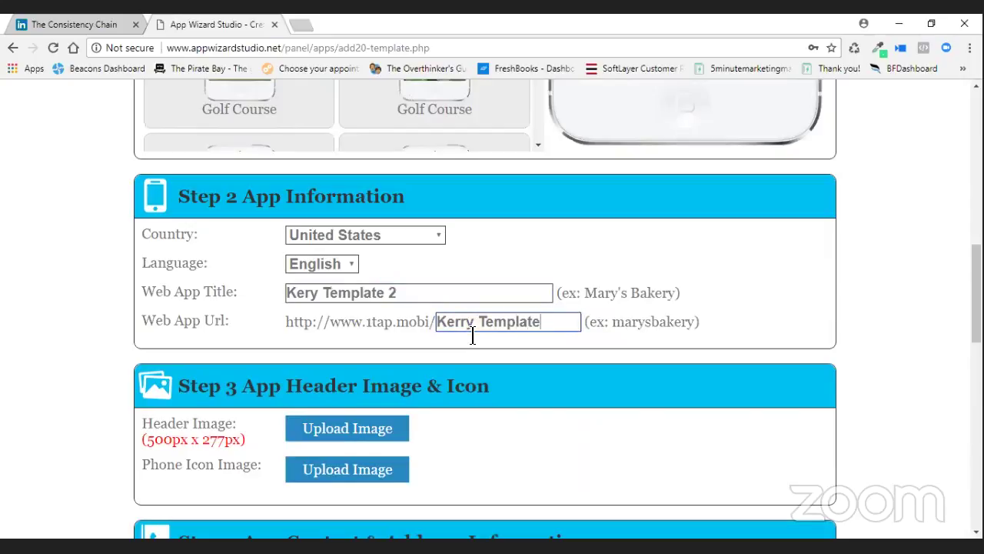
pyautogui.write(' 2')
pyautogui.press('Tab')
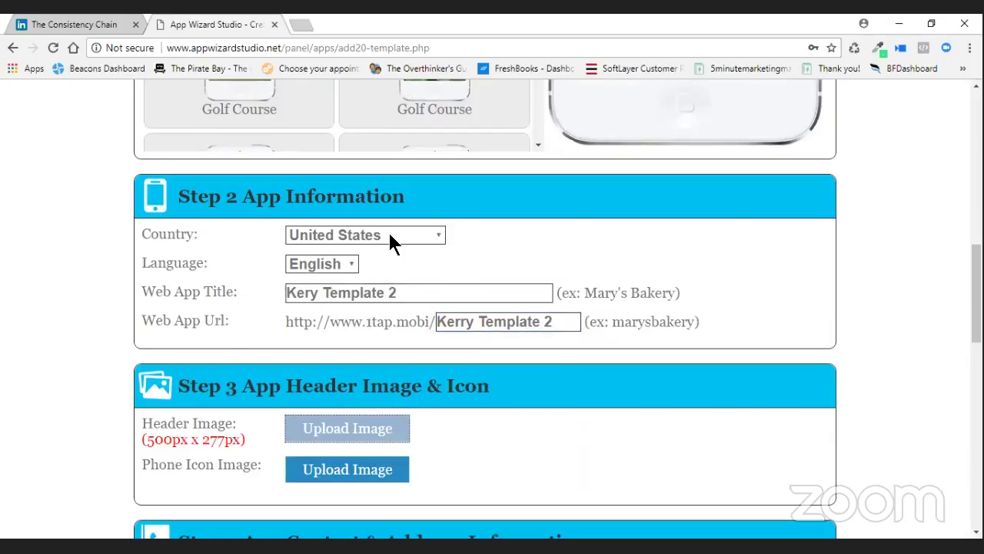
pyautogui.press('Return')
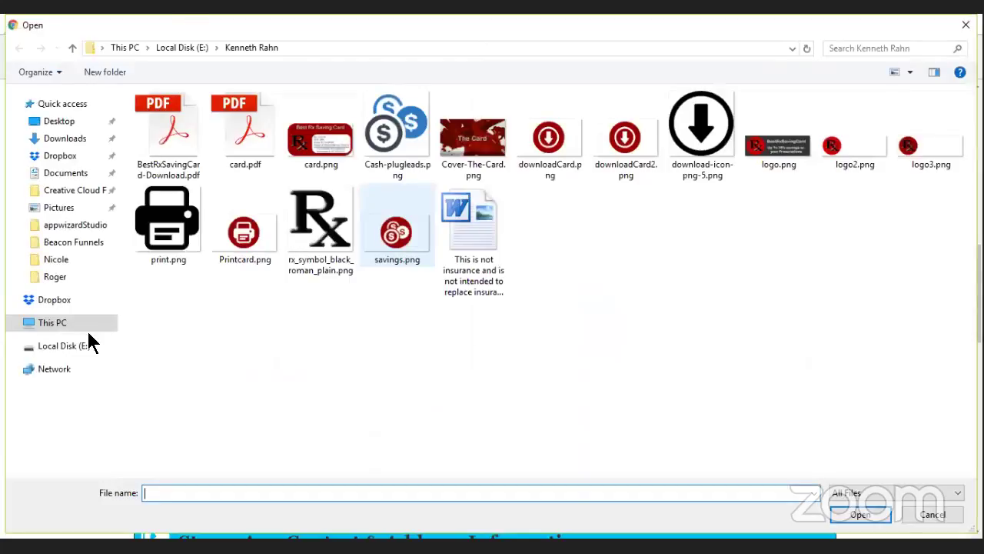
pyautogui.click(85, 344)
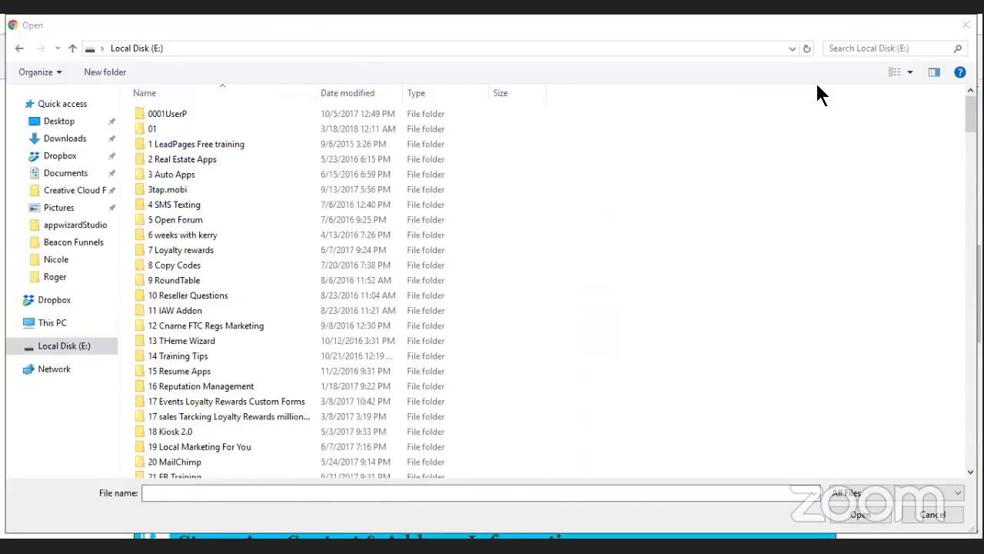
pyautogui.click(59, 277)
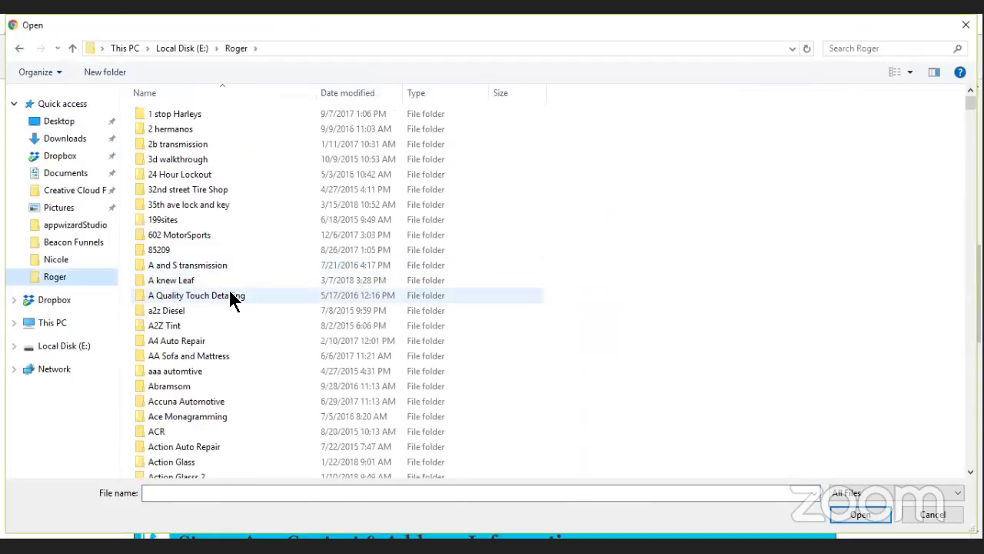
pyautogui.scroll(-8, 228, 290)
pyautogui.scroll(-13, 226, 286)
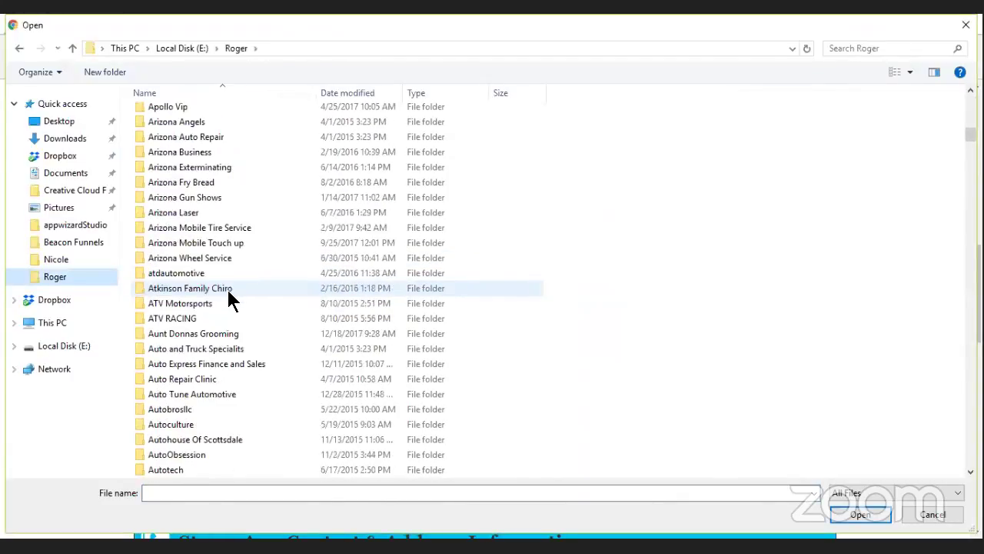
pyautogui.scroll(-6, 227, 288)
pyautogui.scroll(-20, 227, 297)
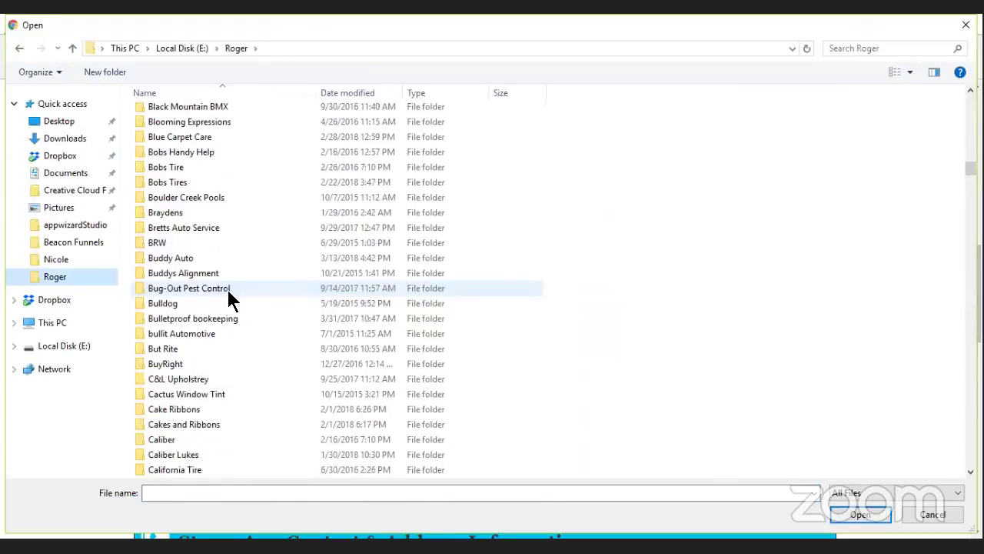
pyautogui.scroll(-6, 227, 288)
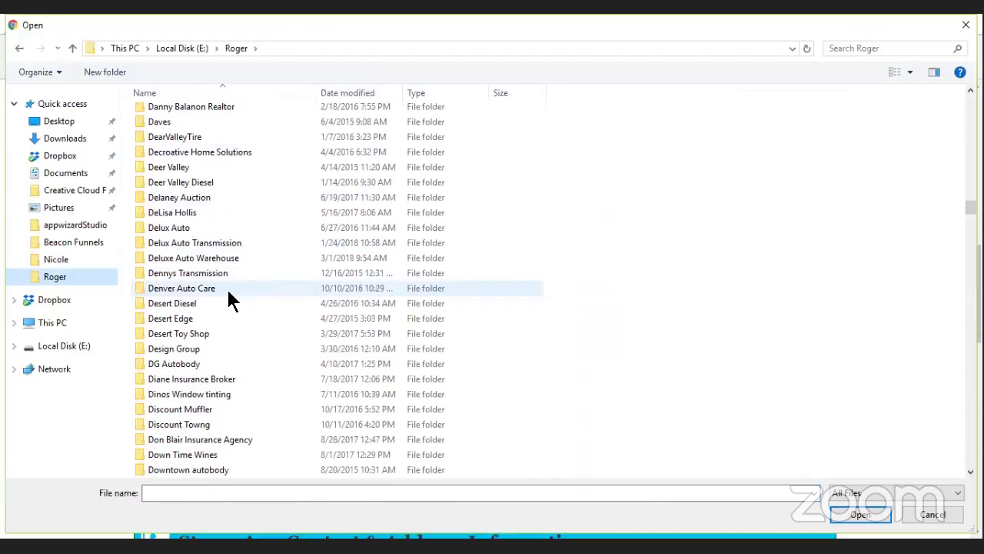
pyautogui.scroll(-1, 228, 298)
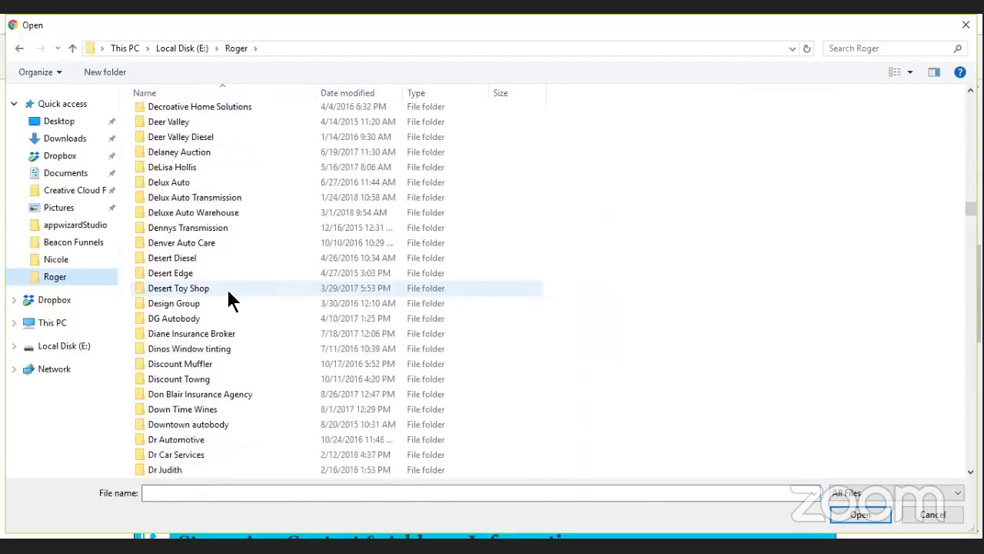
pyautogui.scroll(-1, 231, 300)
pyautogui.scroll(-2, 229, 294)
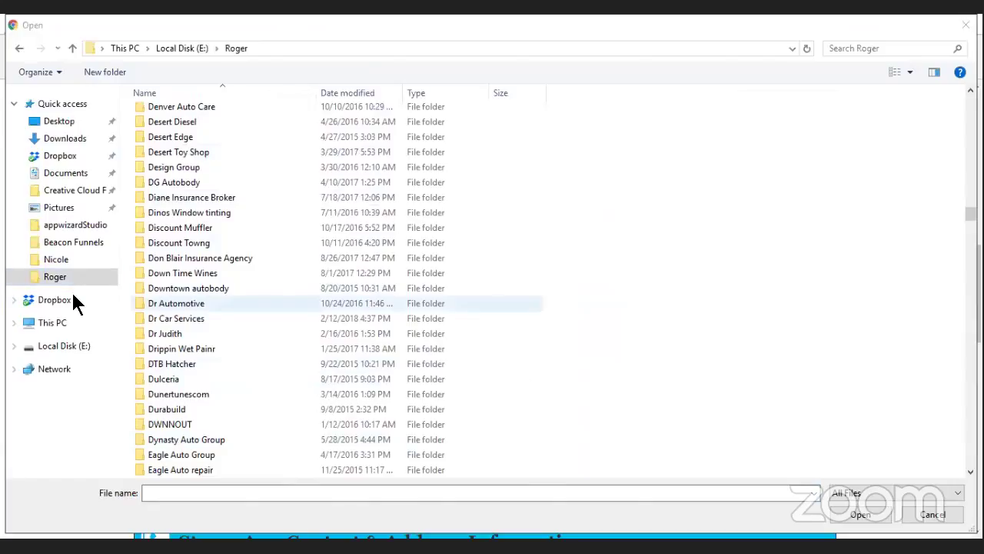
pyautogui.scroll(-10, 77, 303)
pyautogui.scroll(-20, 74, 296)
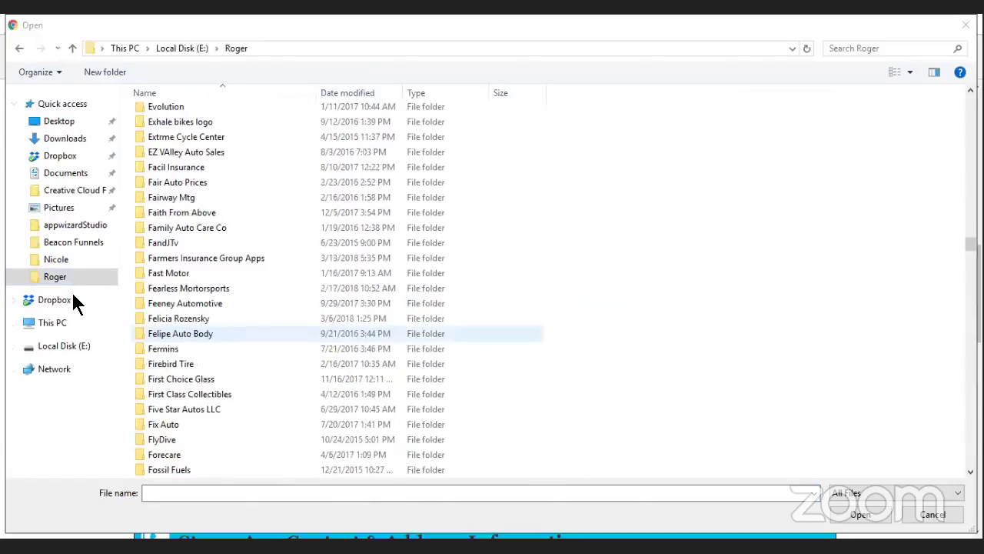
pyautogui.scroll(-20, 442, 331)
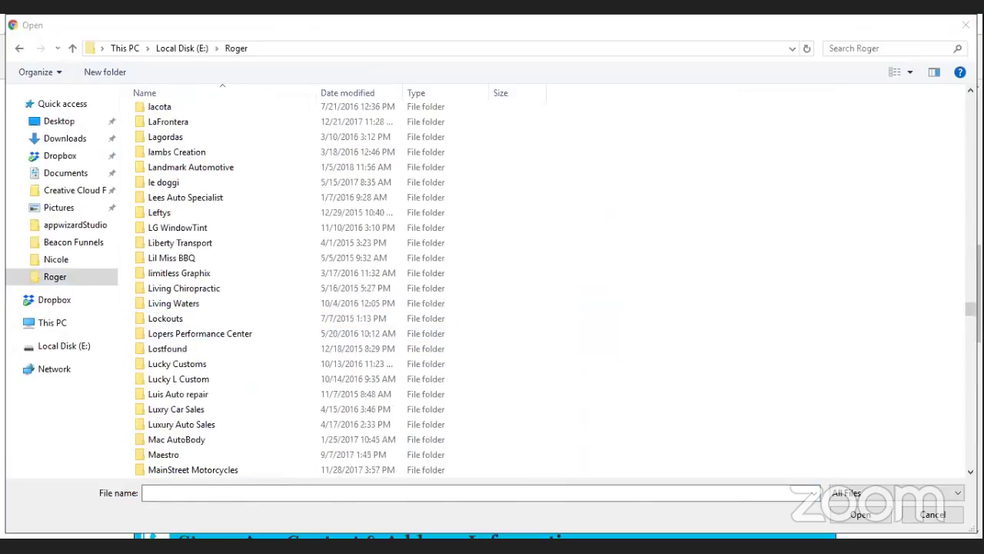
pyautogui.scroll(-15, 245, 409)
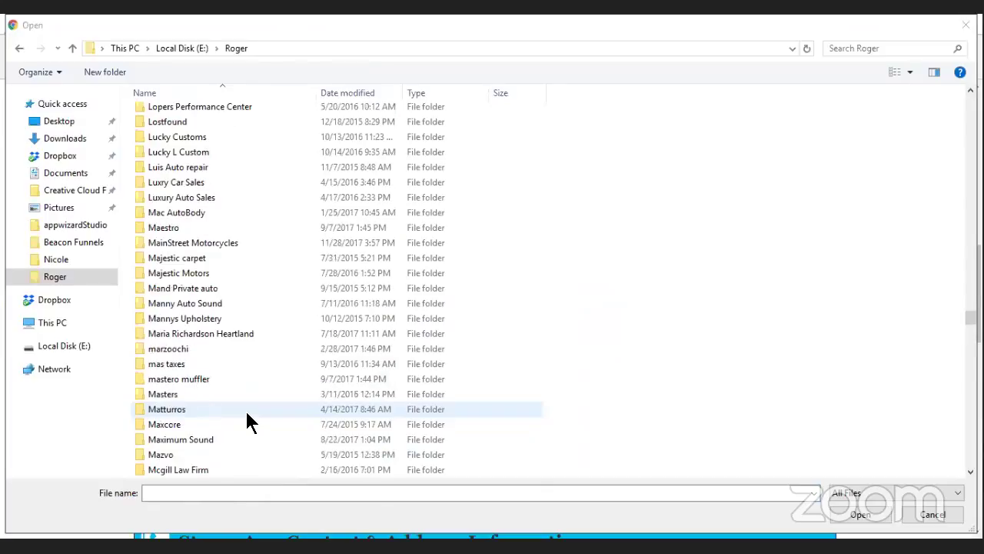
pyautogui.scroll(-6, 247, 415)
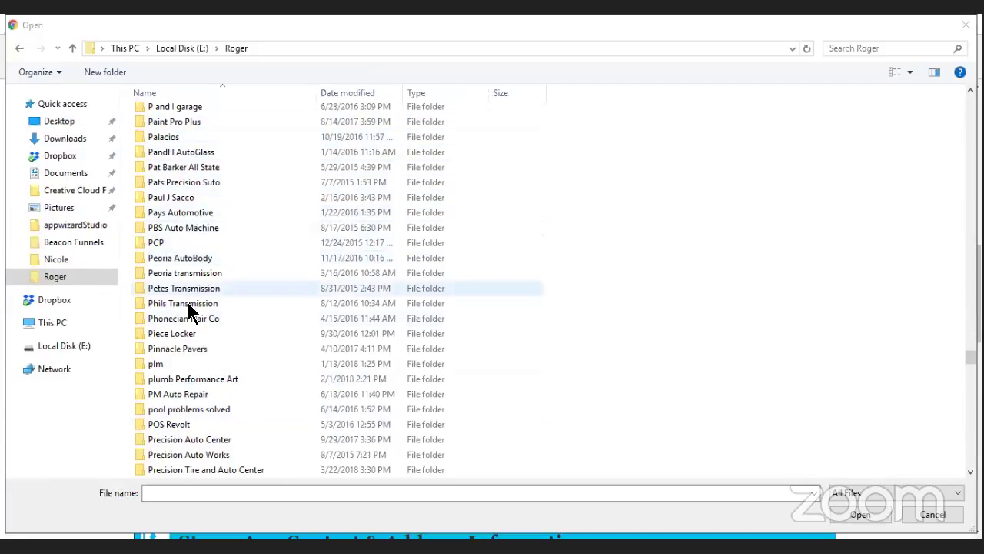
pyautogui.scroll(-2, 231, 437)
pyautogui.scroll(-2, 231, 439)
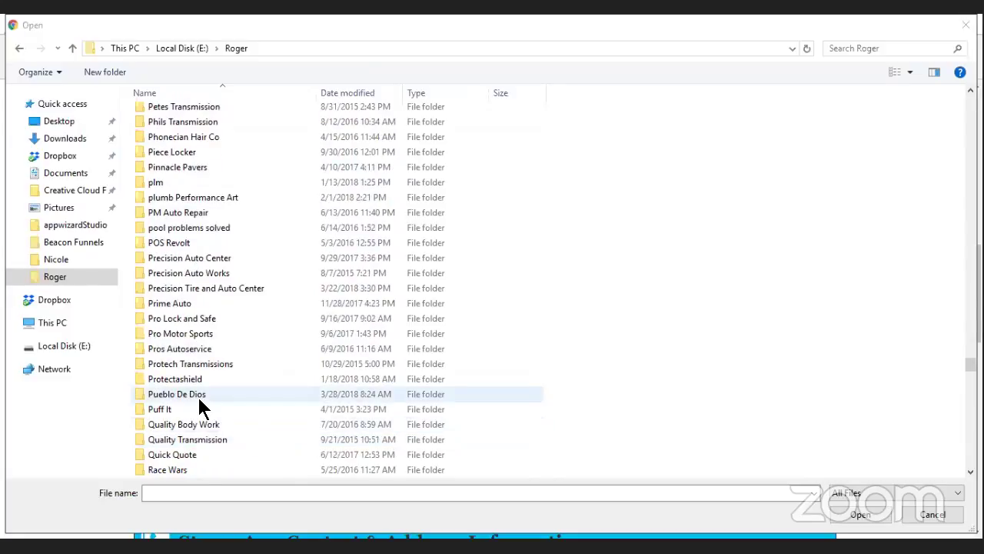
# Upload LOGO2.jpg from the Pueblo De Dios folder as the header image.
pyautogui.doubleClick(297, 397)
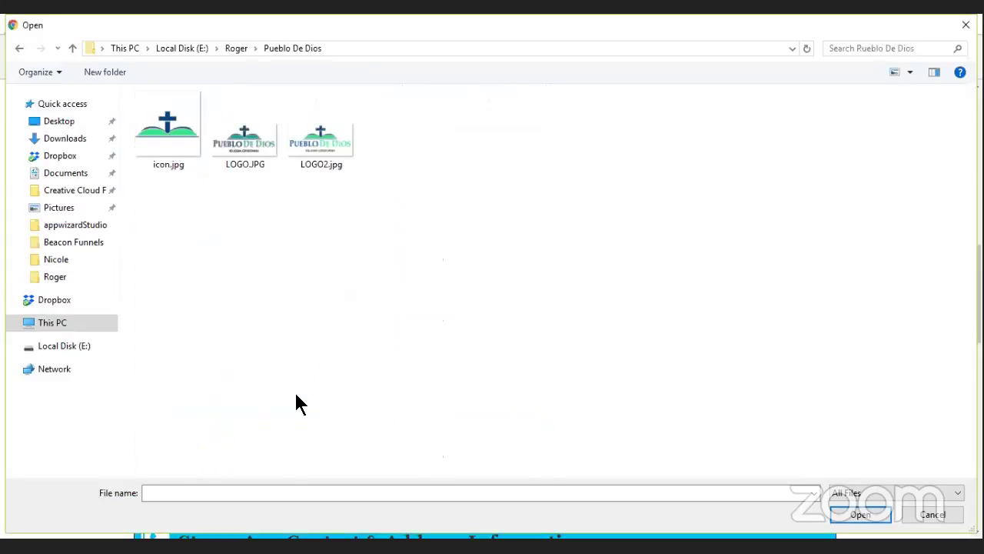
pyautogui.click(319, 140)
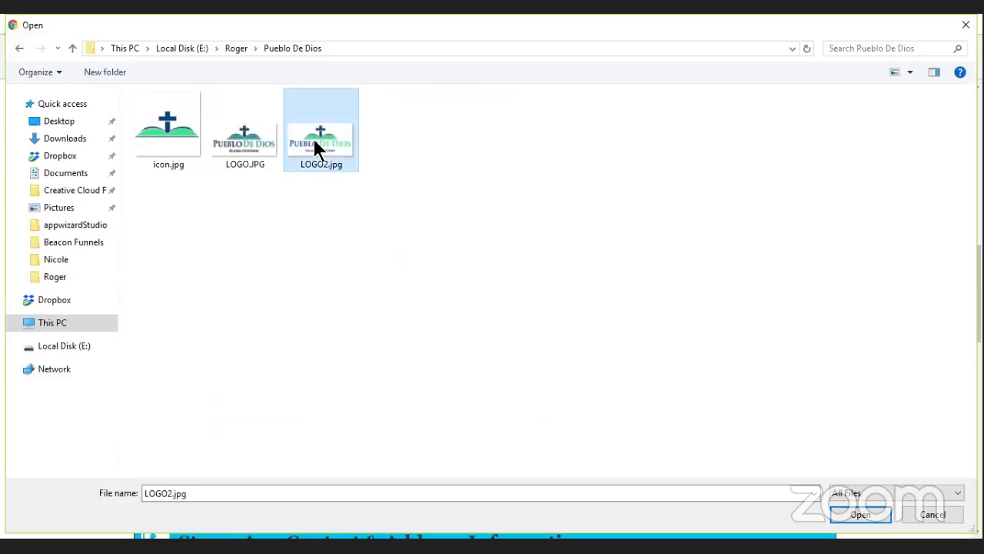
pyautogui.click(864, 517)
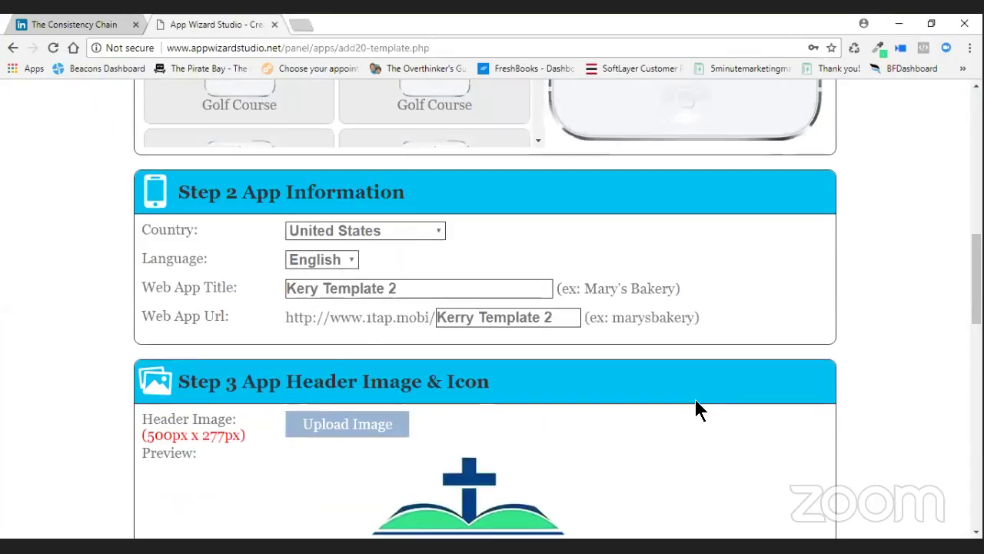
# Upload icon.jpg as the phone icon image.
pyautogui.scroll(-4, 600, 361)
pyautogui.click(367, 362)
pyautogui.click(170, 145)
pyautogui.click(866, 523)
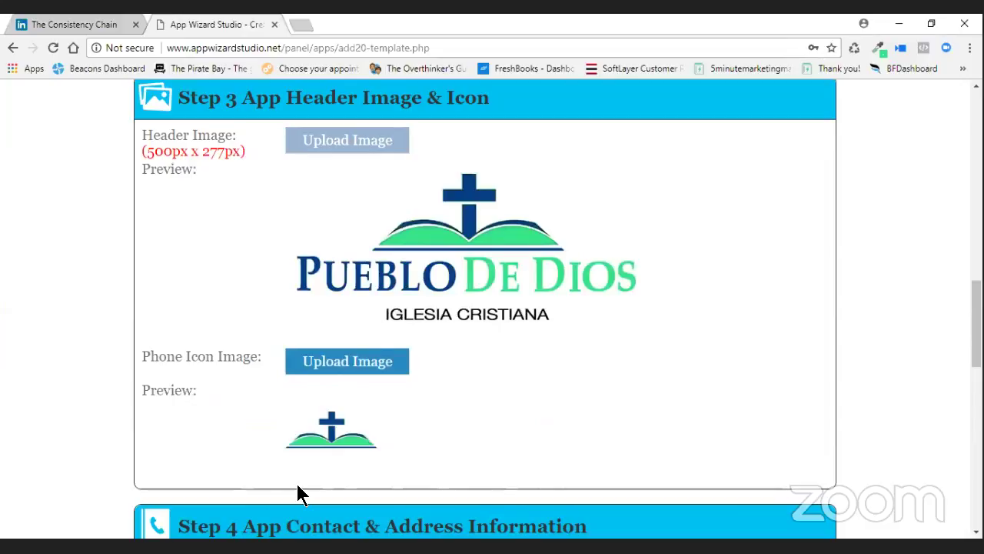
pyautogui.scroll(-4, 527, 279)
# Enter Churchapp as the Business Name and fill Click-To-Call from the suggested number.
pyautogui.click(384, 281)
pyautogui.scroll(1, 565, 237)
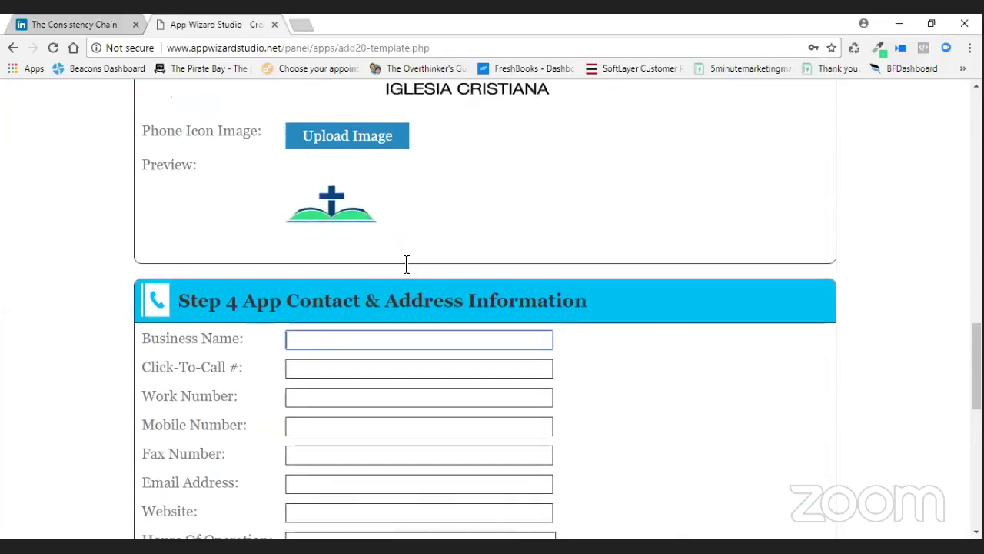
pyautogui.scroll(-2, 407, 265)
pyautogui.write('Church')
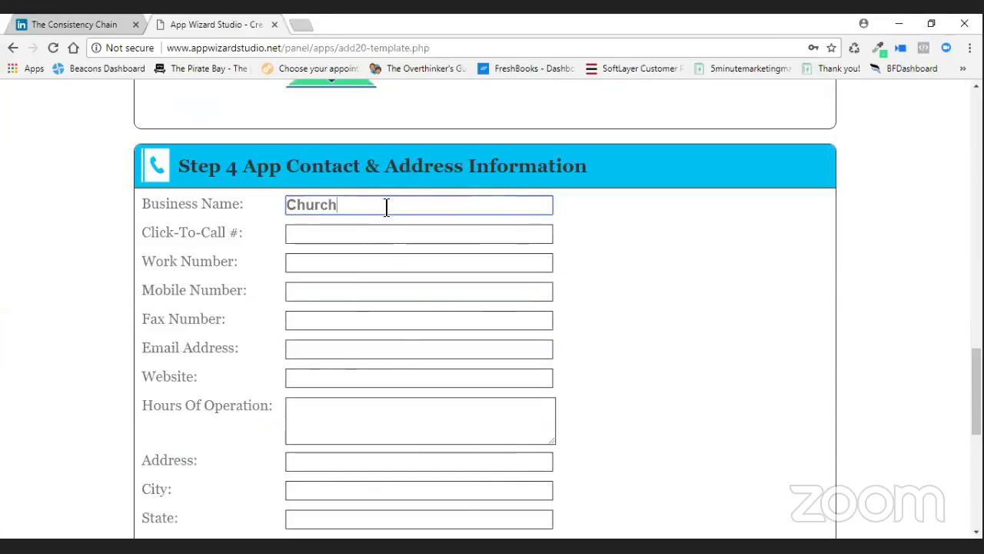
pyautogui.write('app')
pyautogui.click(367, 233)
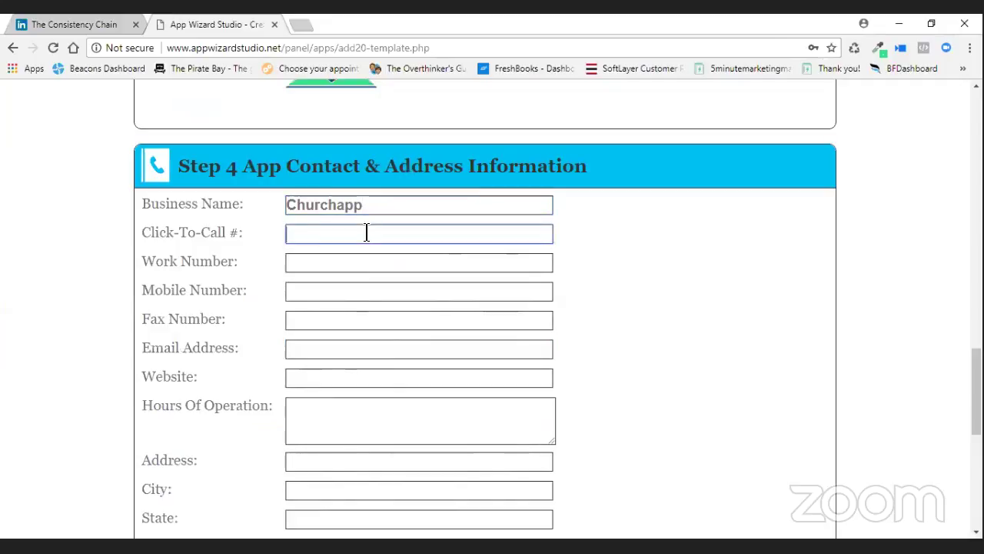
pyautogui.write('555-555-1212')
pyautogui.click(355, 253)
# Enter the work and mobile phone numbers, adding dashes to the work number.
pyautogui.click(352, 262)
pyautogui.write('555555555')
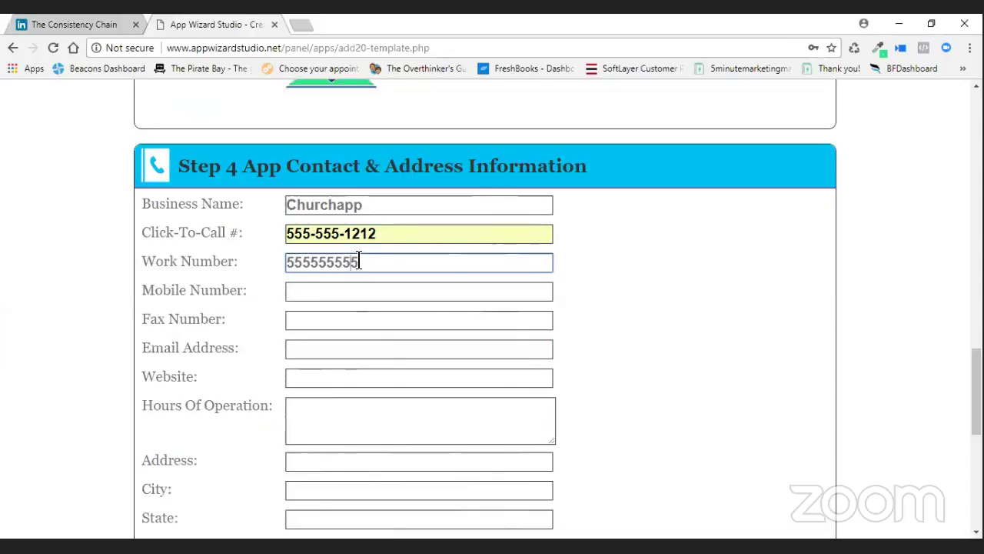
pyautogui.click(303, 262)
pyautogui.press('Right')
pyautogui.write('-')
pyautogui.press('Right')
pyautogui.press('Right')
pyautogui.write('-')
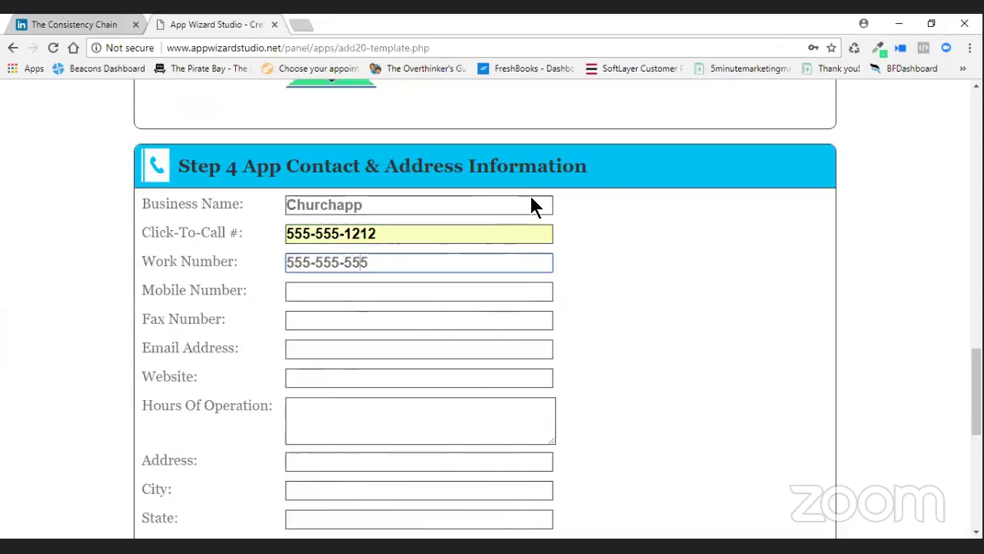
pyautogui.write('5')
pyautogui.press('Tab')
pyautogui.write('12')
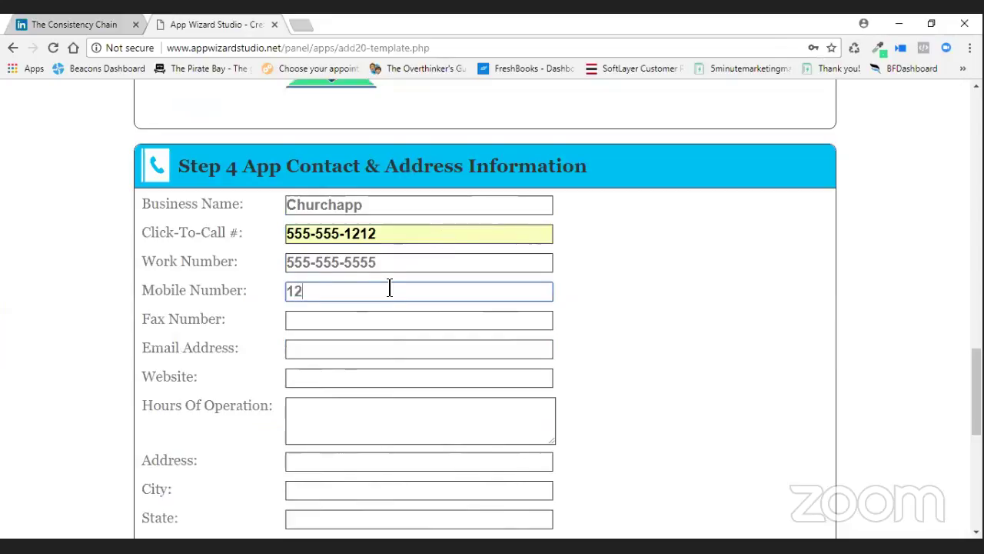
pyautogui.write('3-123-1234')
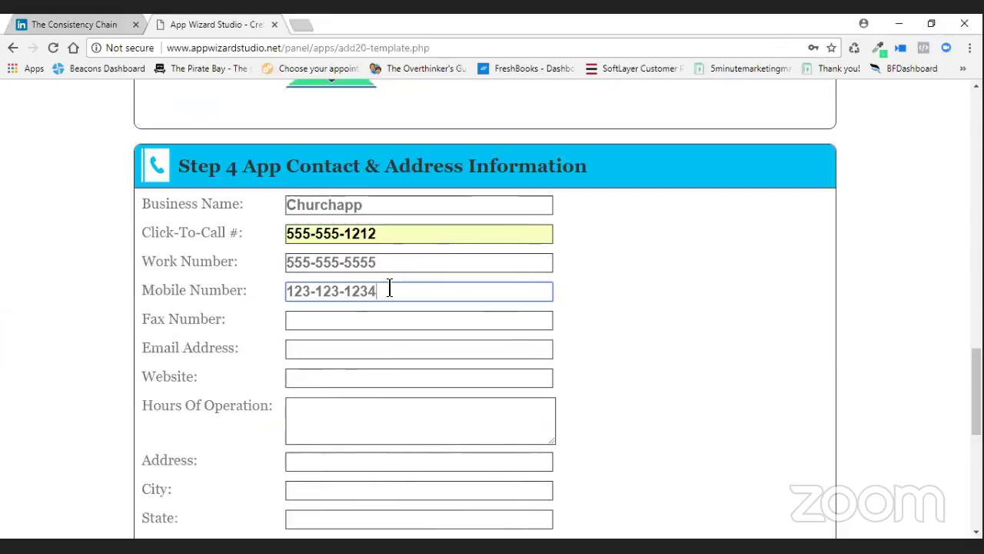
pyautogui.press('Tab')
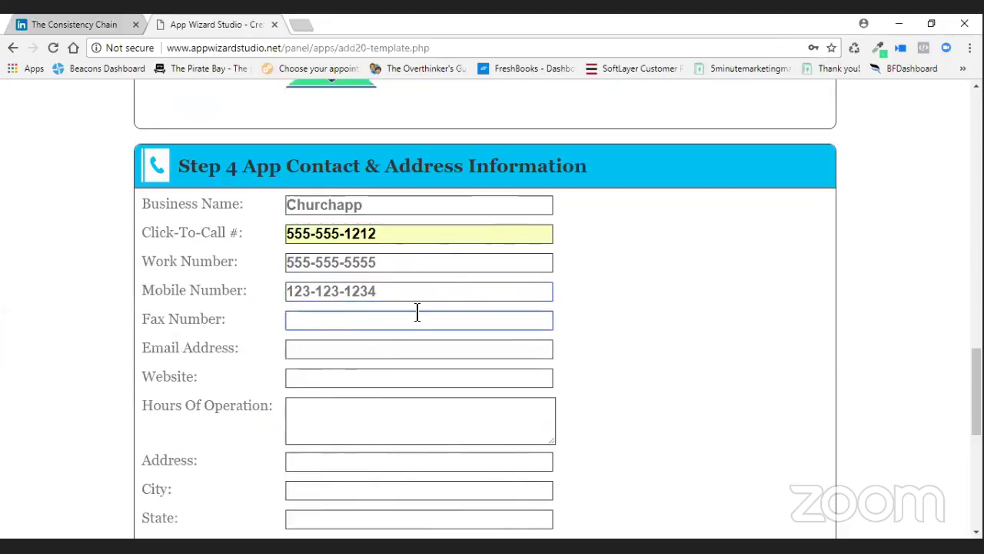
pyautogui.click(362, 350)
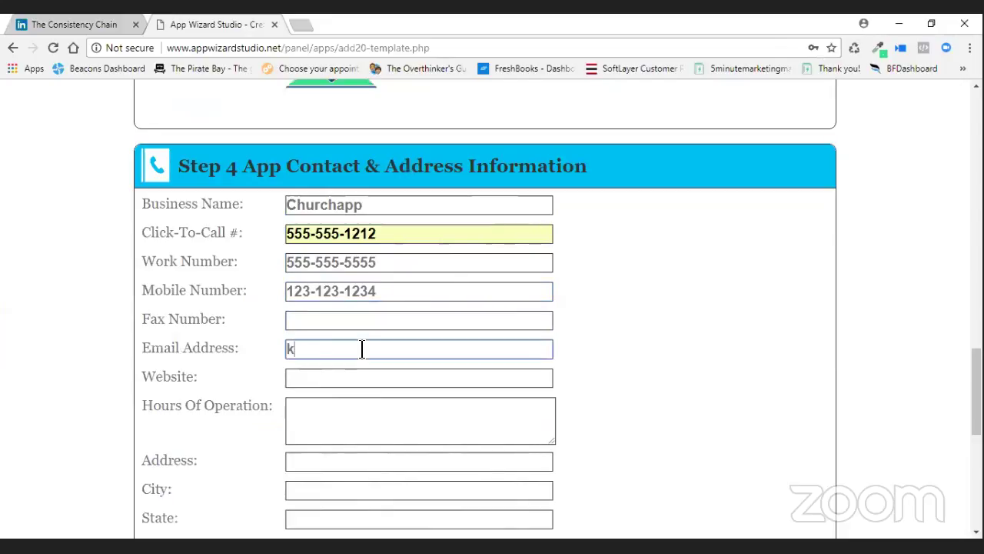
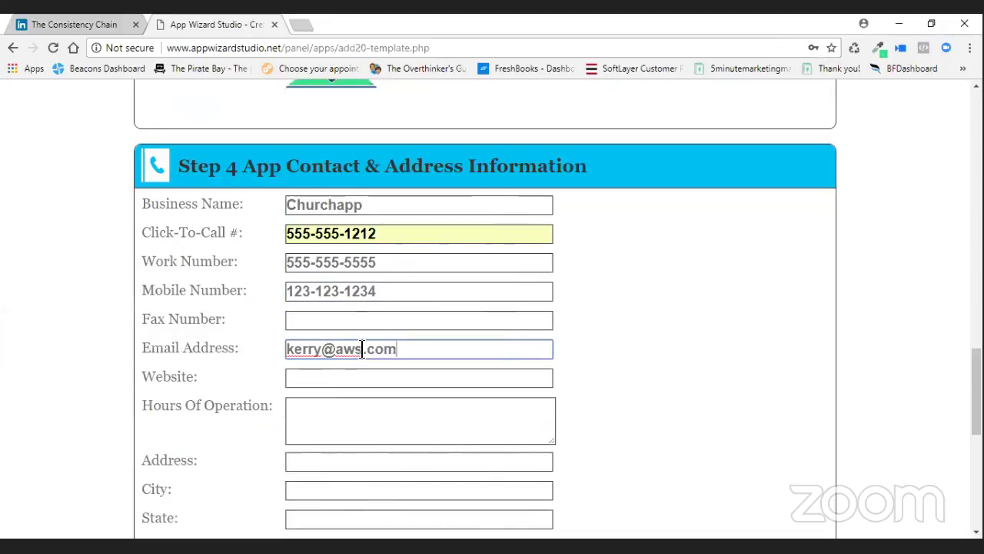
pyautogui.click(360, 382)
pyautogui.write('http://')
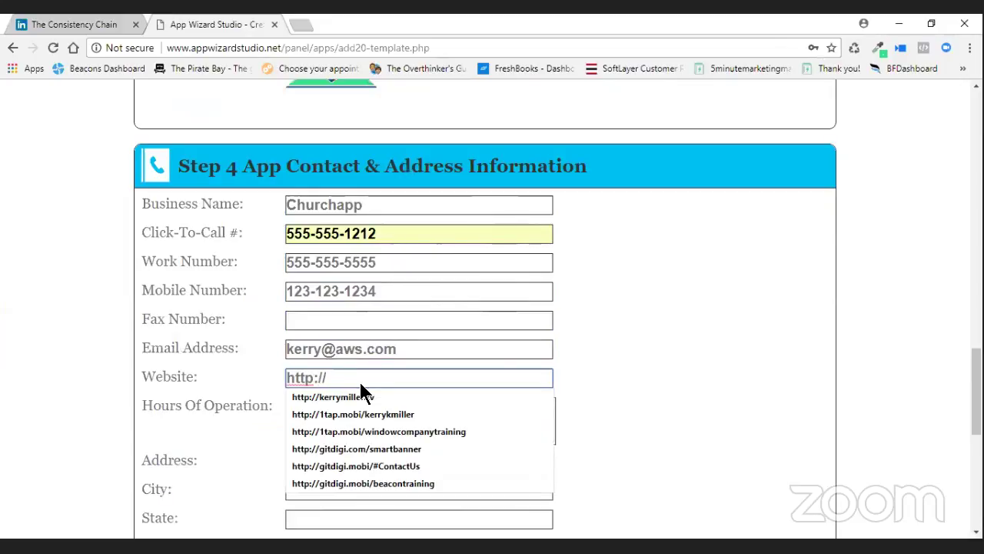
pyautogui.write('church.com')
# Enter hours 'Mon - Fri 8am-5pm' and fill in the street address.
pyautogui.click(385, 412)
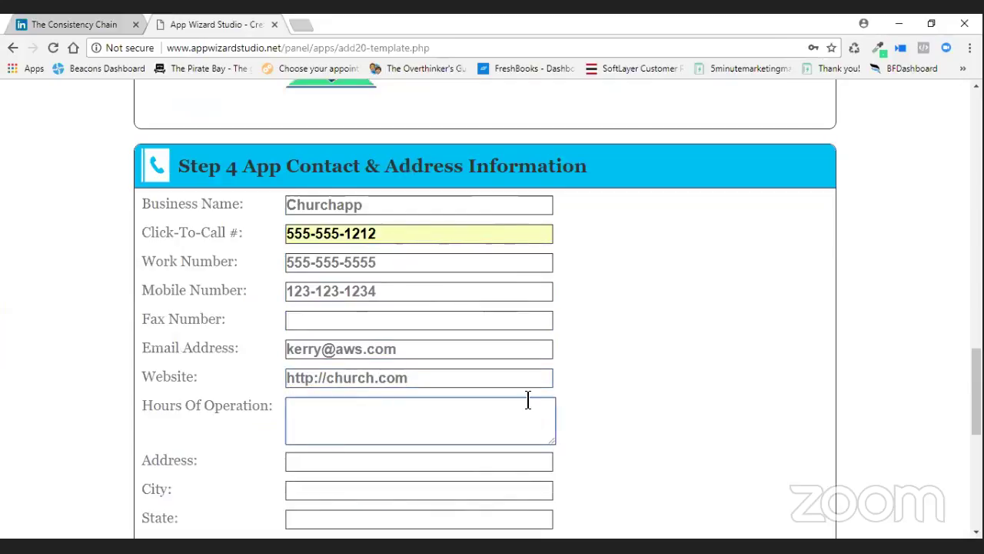
pyautogui.write('Mon - Fri 8-5pm')
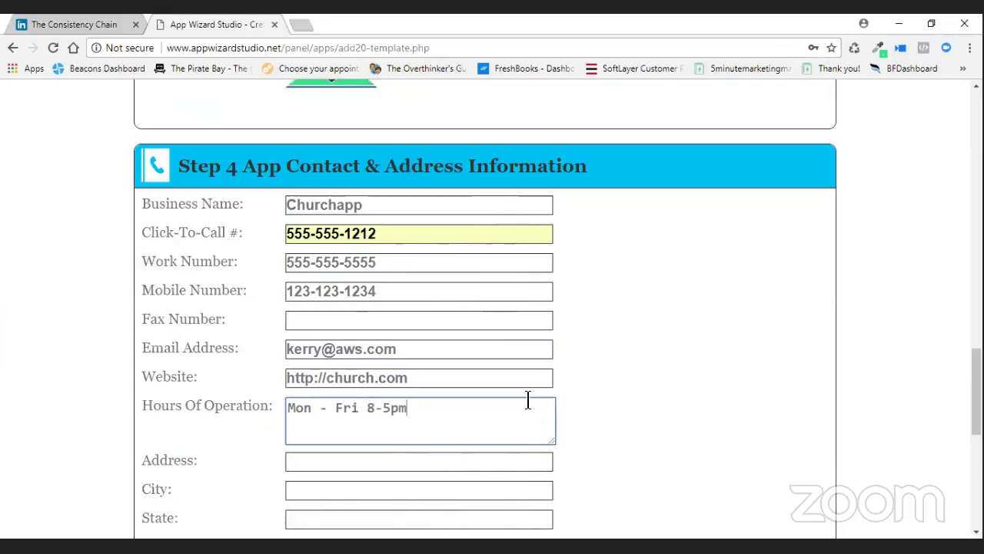
pyautogui.press('Left')
pyautogui.press('Left')
pyautogui.press('Left')
pyautogui.press('Left')
pyautogui.write('am')
pyautogui.press('End')
pyautogui.click(354, 465)
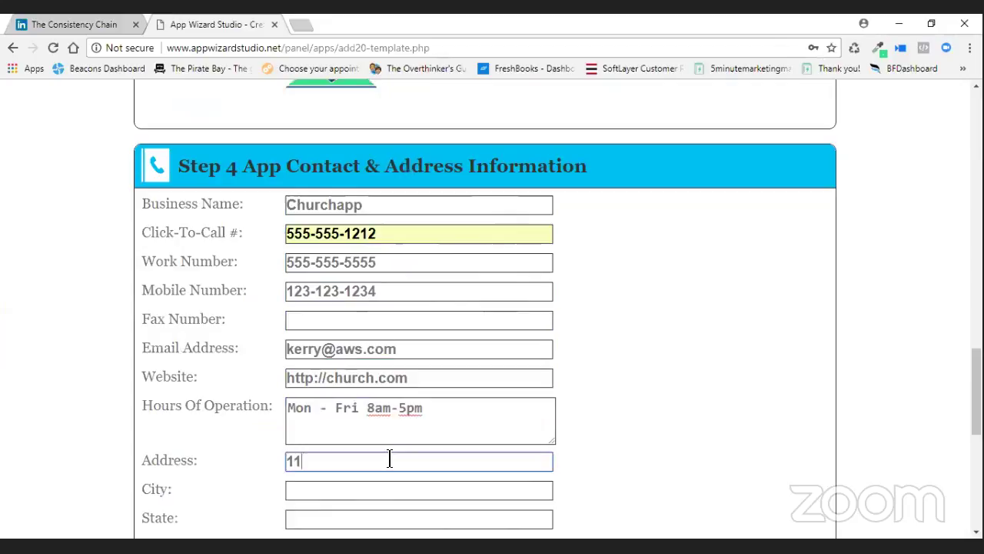
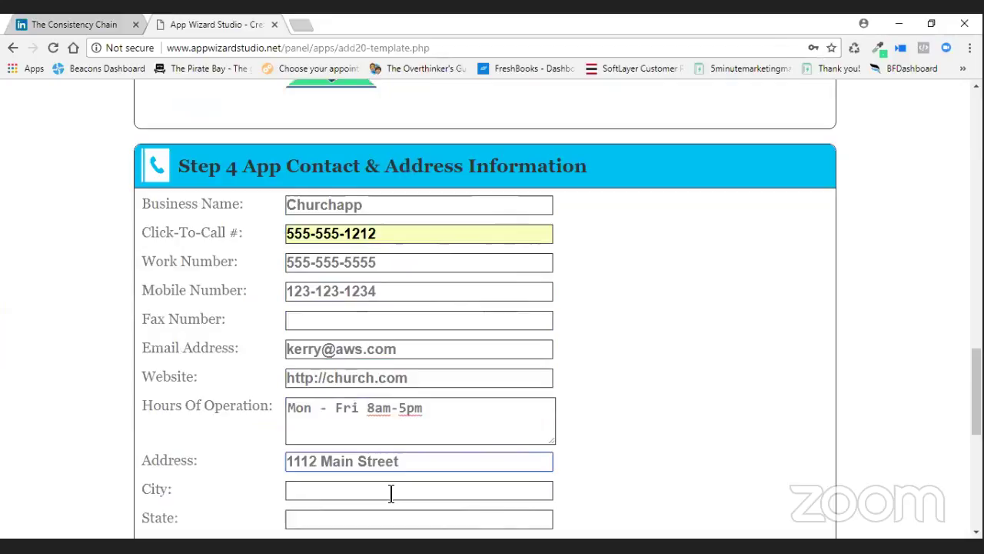
# Set City to Commerce, State to TX and Zip to 75428.
pyautogui.click(391, 492)
pyautogui.write('Cp')
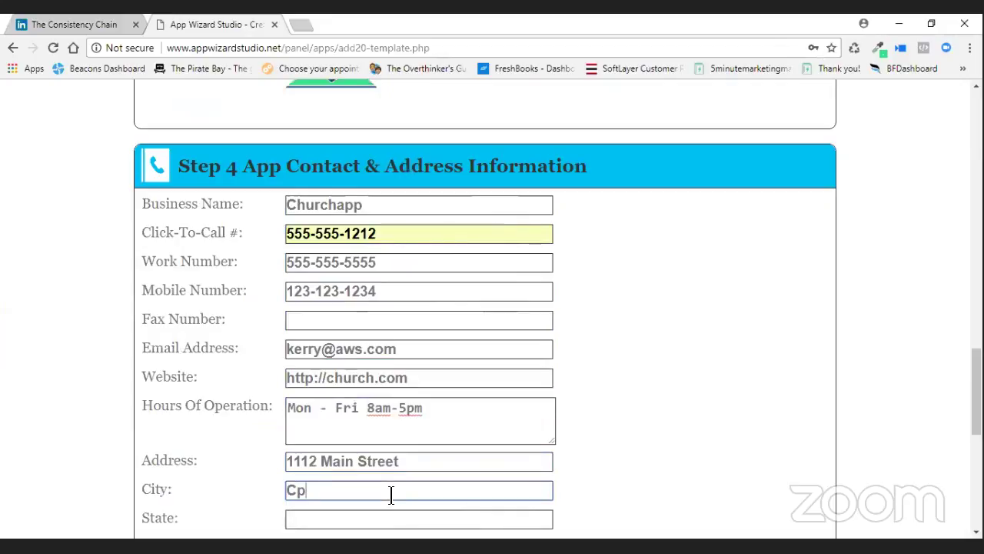
pyautogui.press('BackSpace')
pyautogui.write('om')
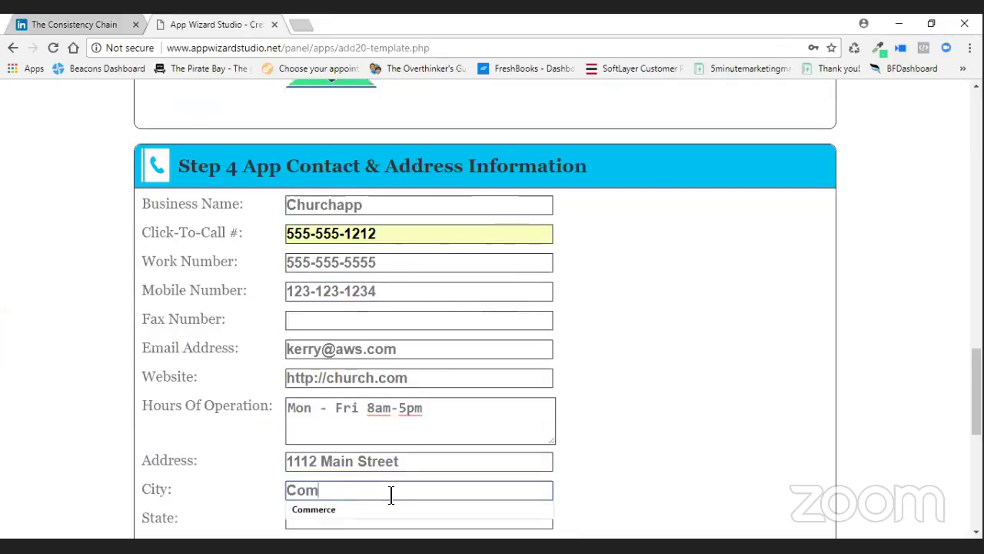
pyautogui.write('merce')
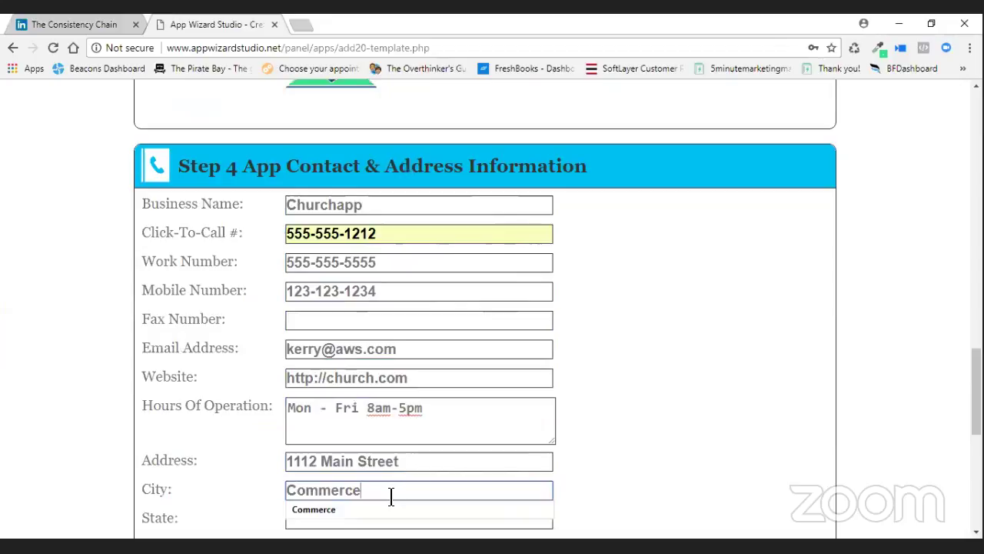
pyautogui.scroll(-2, 391, 504)
pyautogui.click(323, 372)
pyautogui.write('Tx')
pyautogui.click(311, 394)
pyautogui.click(311, 397)
pyautogui.write('7')
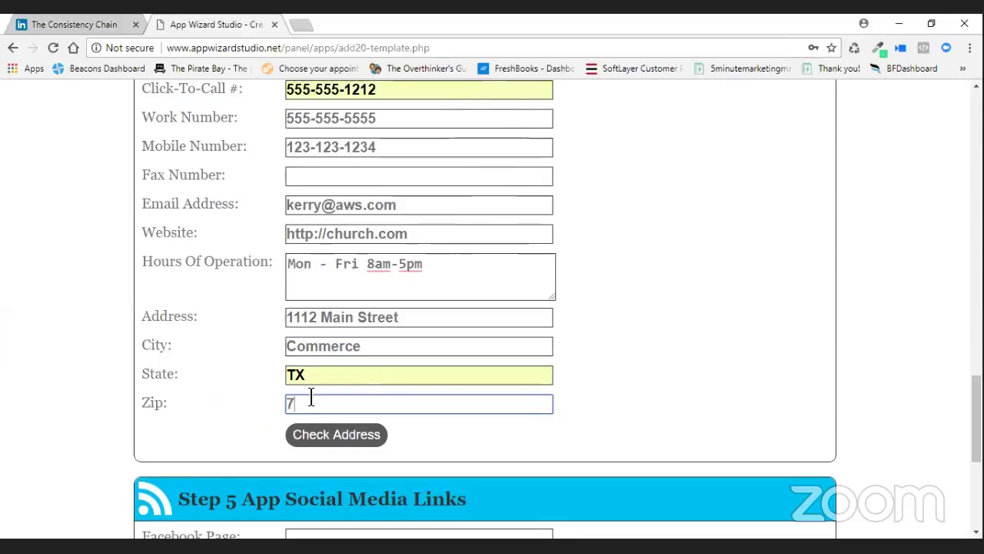
pyautogui.write('5428')
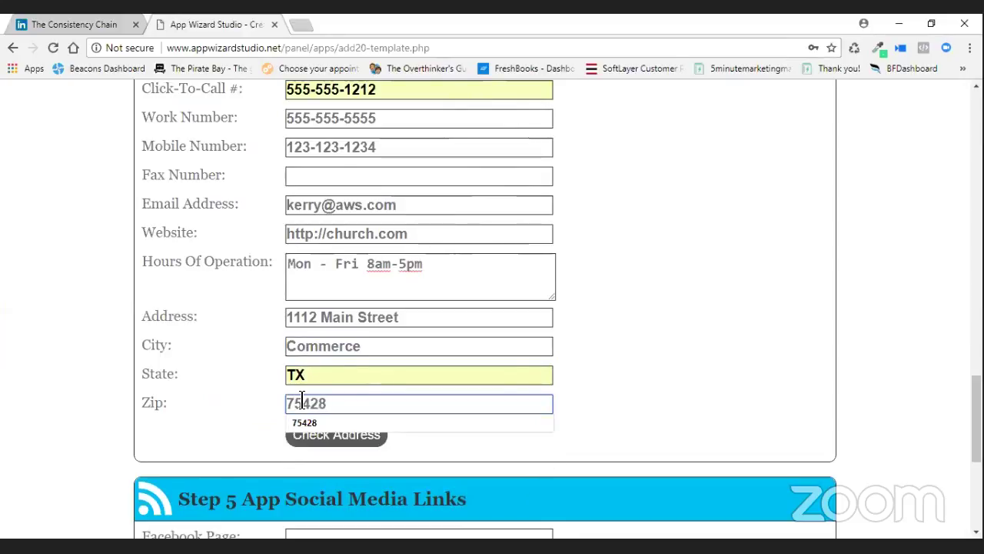
# Accept the 75428 zip suggestion and check the address on the map.
pyautogui.click(307, 425)
pyautogui.scroll(-2, 567, 337)
pyautogui.click(377, 290)
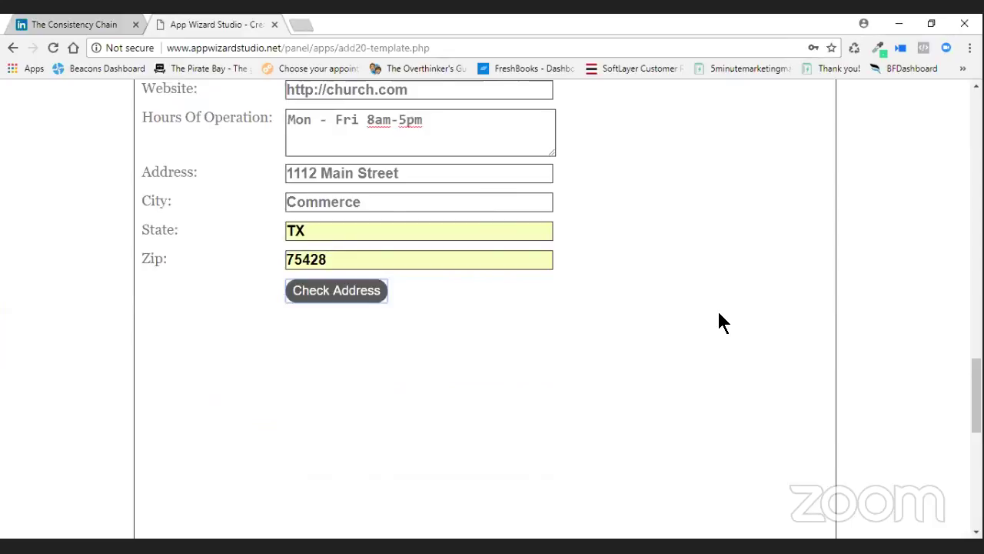
pyautogui.scroll(-3, 715, 323)
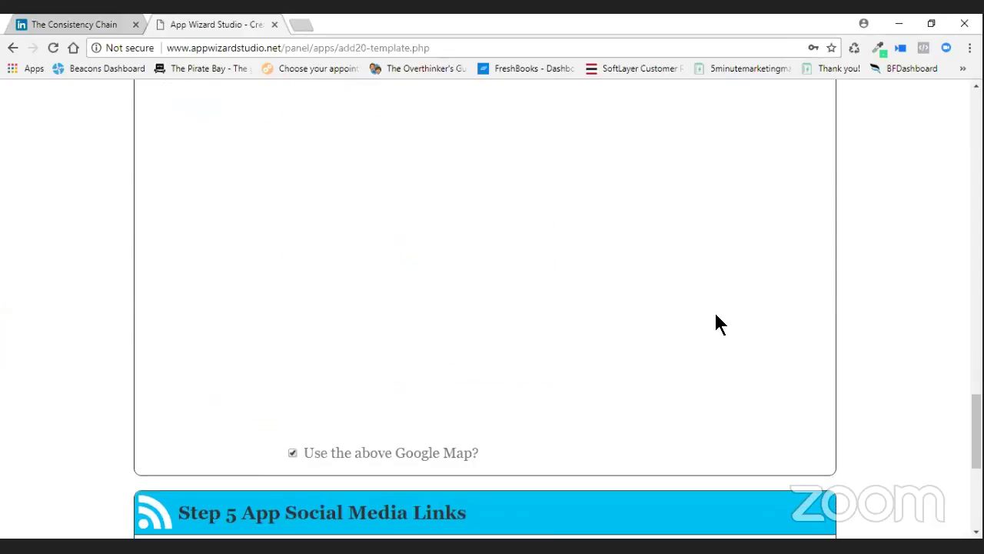
pyautogui.scroll(-3, 715, 323)
pyautogui.scroll(-2, 446, 274)
pyautogui.press('Tab')
pyautogui.write('htt')
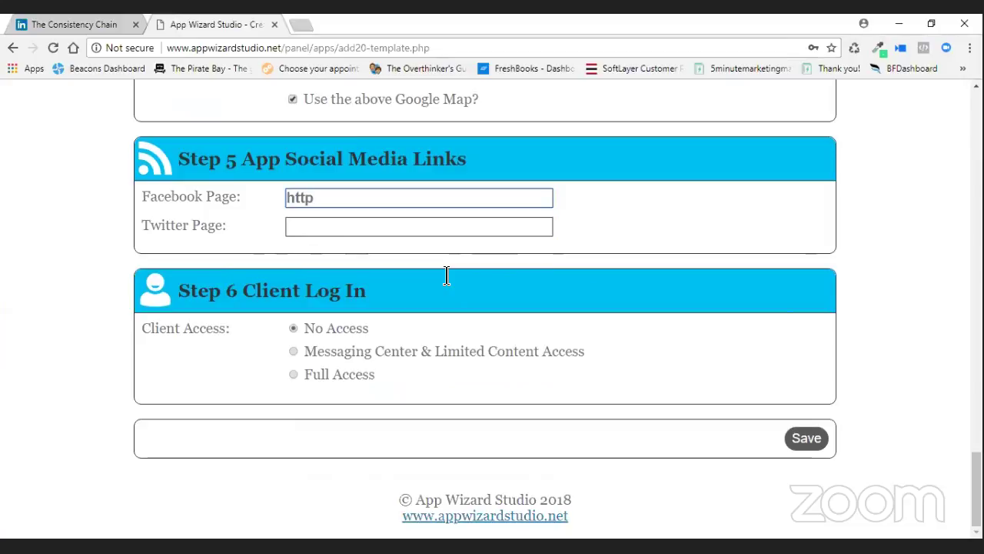
pyautogui.write('s:facebook')
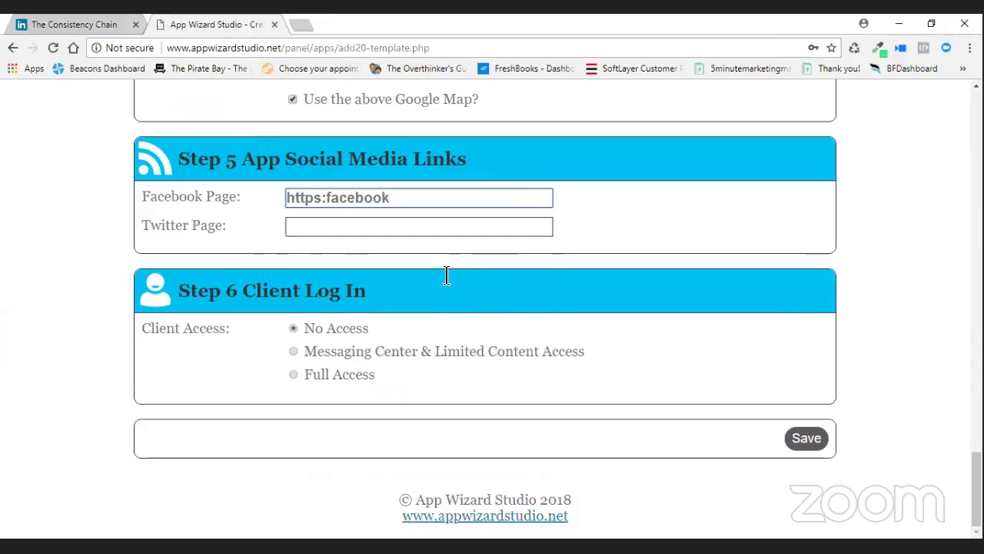
pyautogui.write('.com')
pyautogui.press('Left')
pyautogui.press('Left')
pyautogui.press('Left')
pyautogui.press('Left')
pyautogui.press('Left')
pyautogui.press('Left')
pyautogui.press('Left')
pyautogui.press('Left')
pyautogui.press('Left')
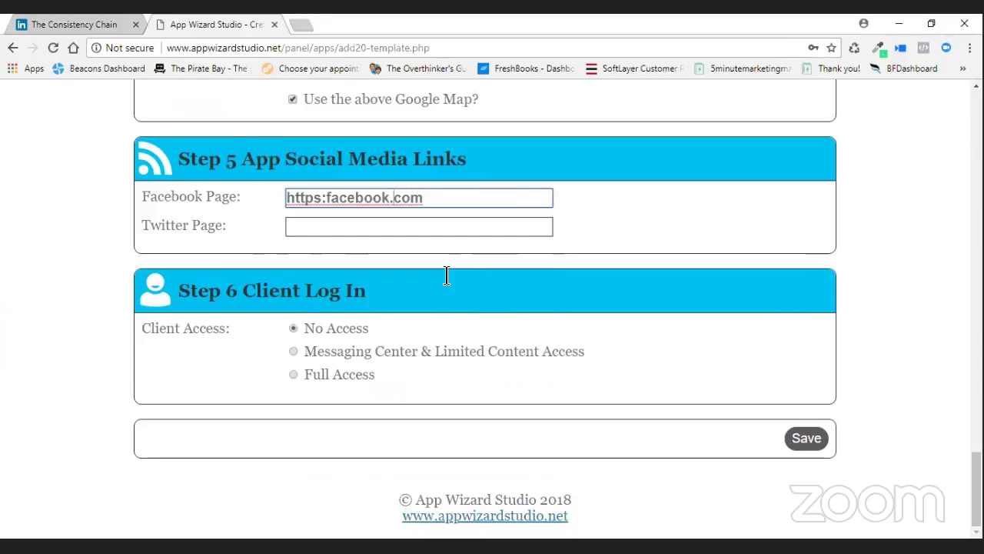
pyautogui.write('//')
pyautogui.click(378, 219)
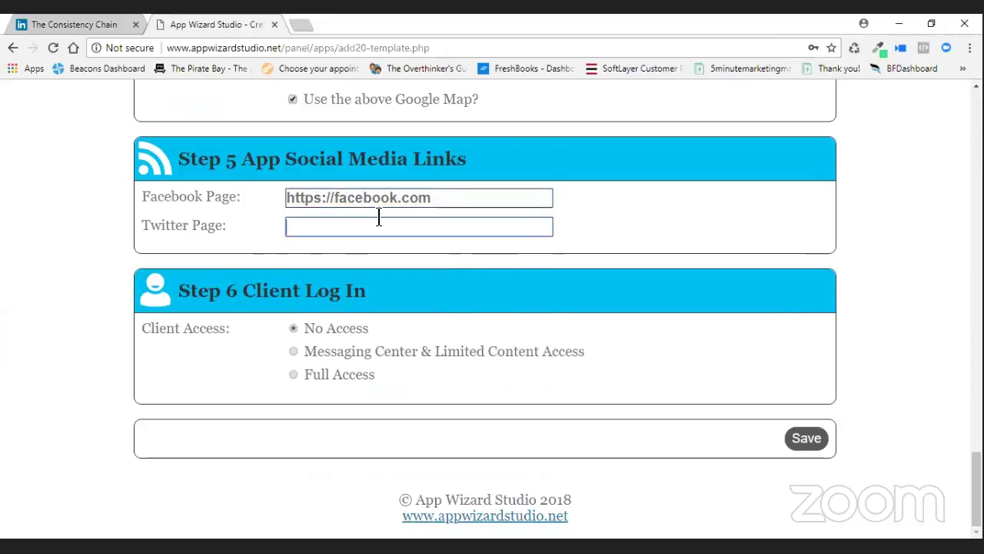
pyautogui.write('http://twitter.com')
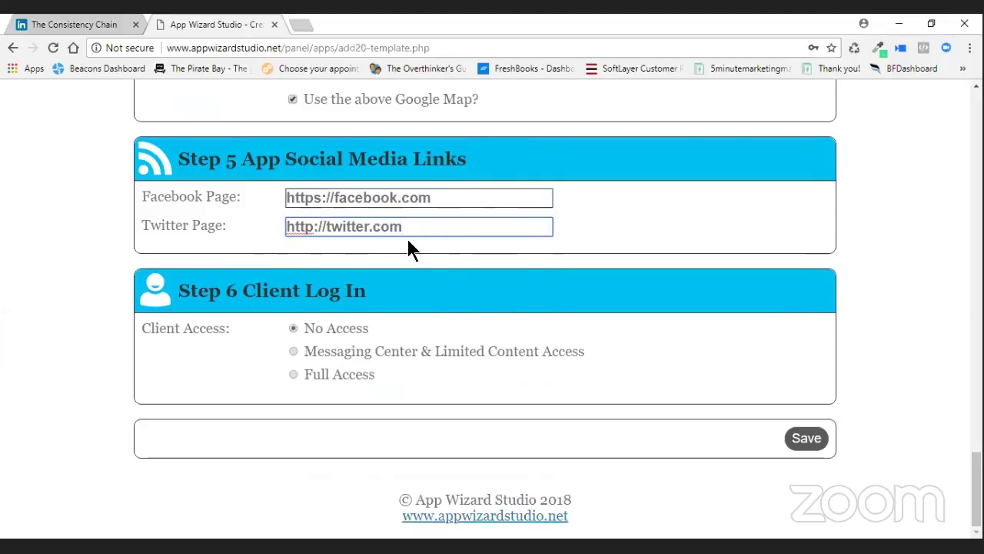
# Try saving, then lowercase the K and T in the Web App Url.
pyautogui.click(792, 436)
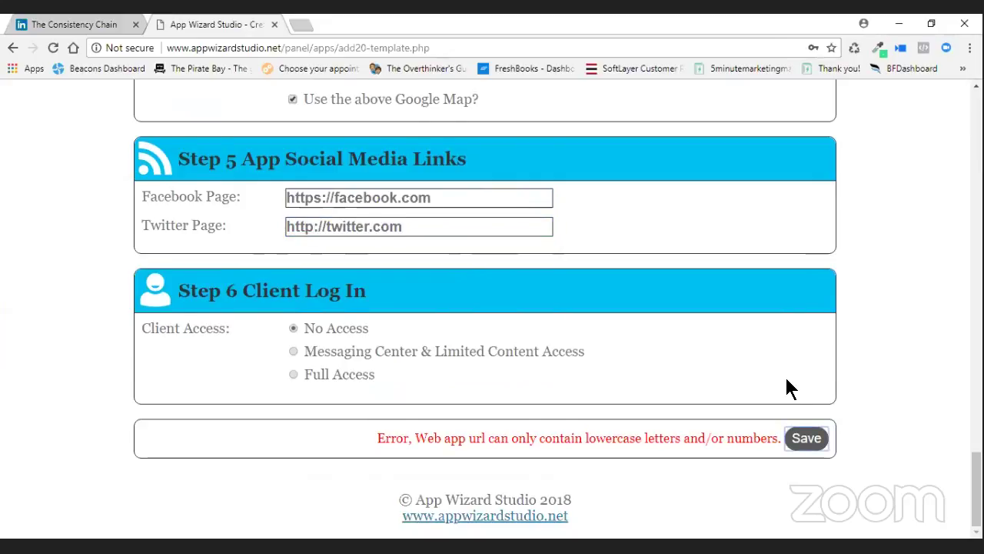
pyautogui.scroll(15, 786, 388)
pyautogui.scroll(5, 745, 379)
pyautogui.scroll(-3, 527, 369)
pyautogui.click(564, 322)
pyautogui.hotkey('ctrl', 'Left')
pyautogui.hotkey('ctrl', 'Left')
pyautogui.press('Delete')
pyautogui.press('BackSpace')
pyautogui.write('t')
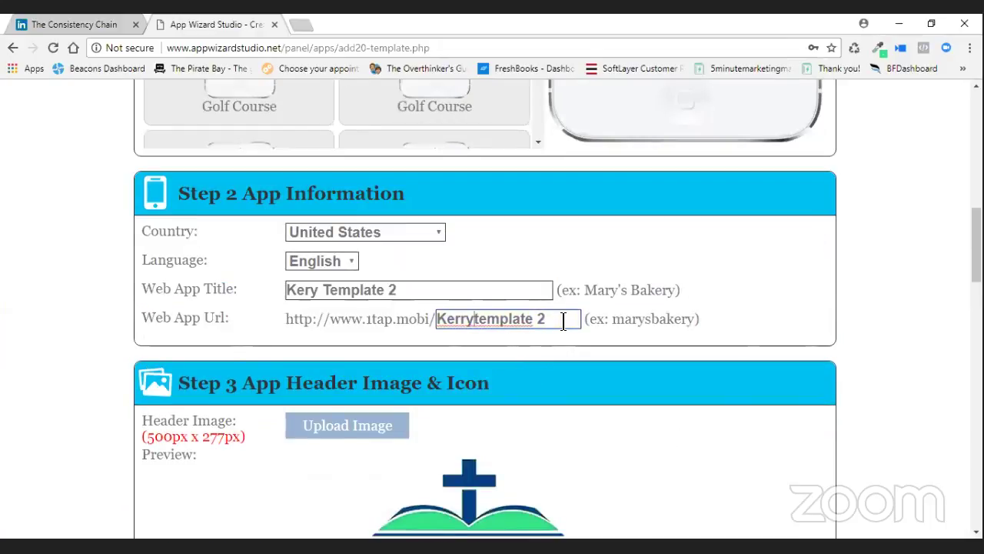
pyautogui.press('Delete')
pyautogui.write('k')
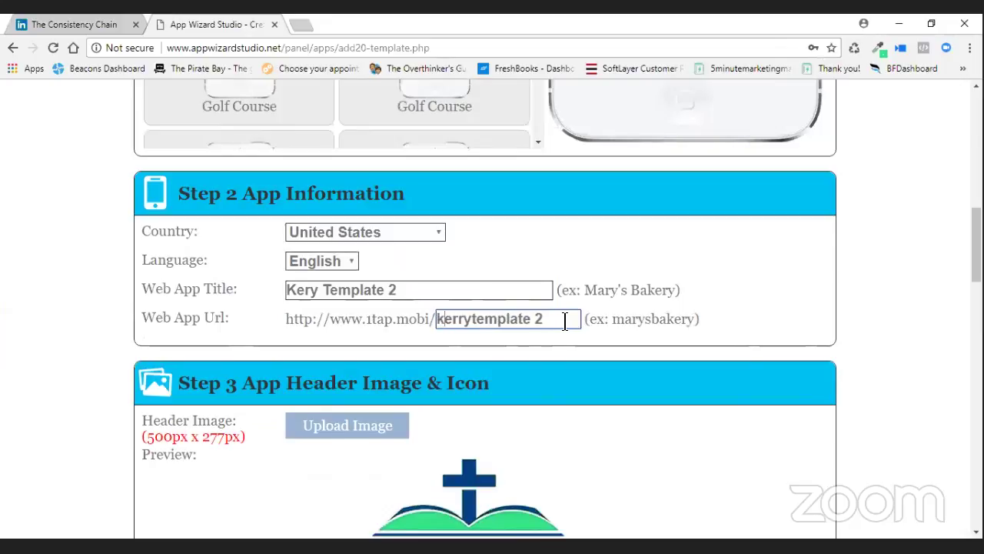
pyautogui.moveTo(977, 245); pyautogui.dragTo(844, 470)
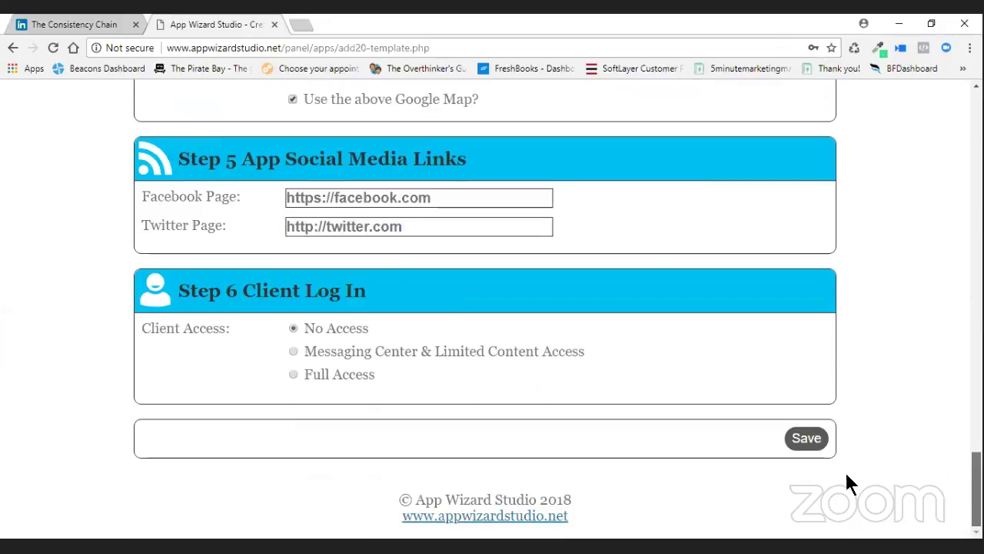
# Retry saving and delete the remaining space so the URL reads kerrytemplate2.
pyautogui.click(806, 438)
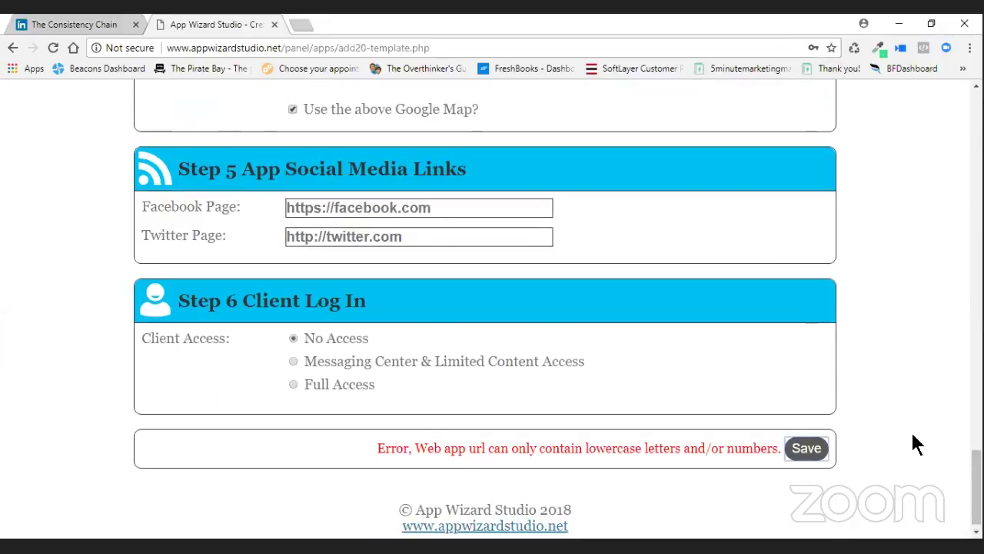
pyautogui.scroll(10, 914, 443)
pyautogui.scroll(8, 914, 444)
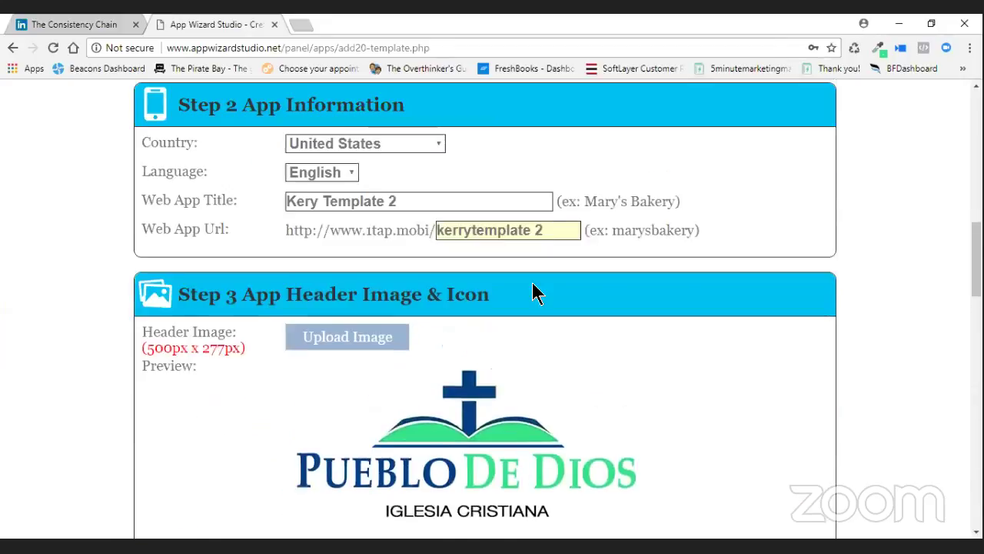
pyautogui.click(537, 247)
pyautogui.press('BackSpace')
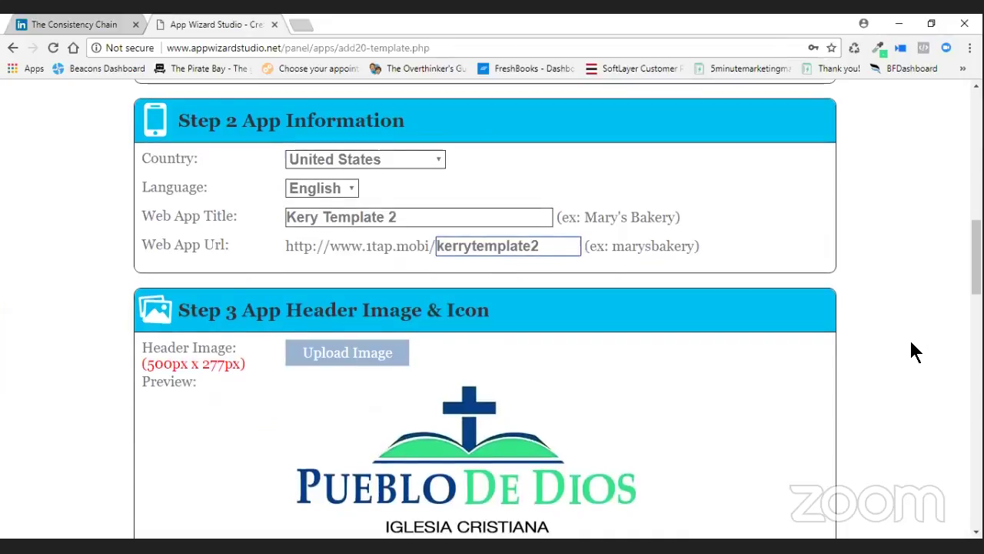
pyautogui.scroll(-15, 913, 347)
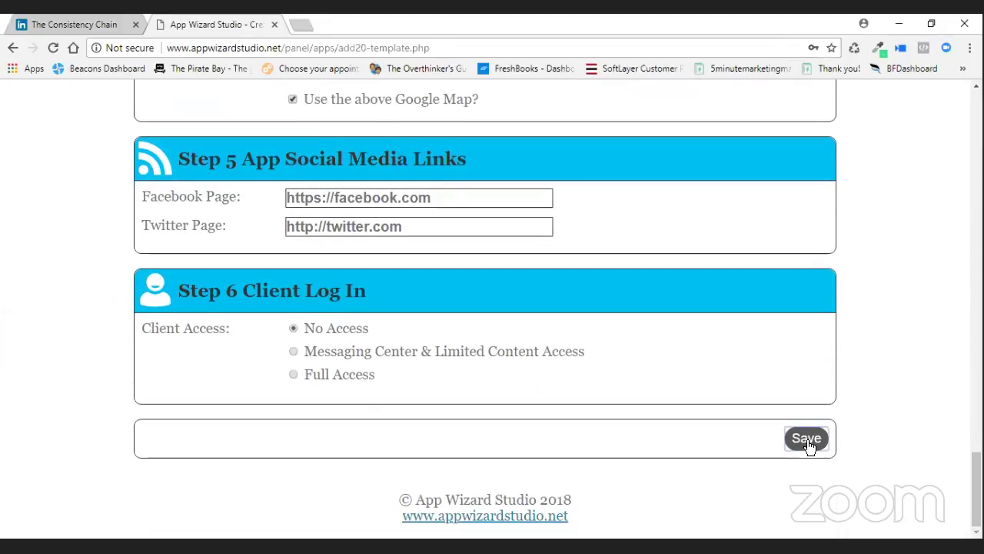
# Save Kery Template 2 and find it in the Web Apps list at 1tap.mobi/kerrytemplate2.
pyautogui.click(807, 441)
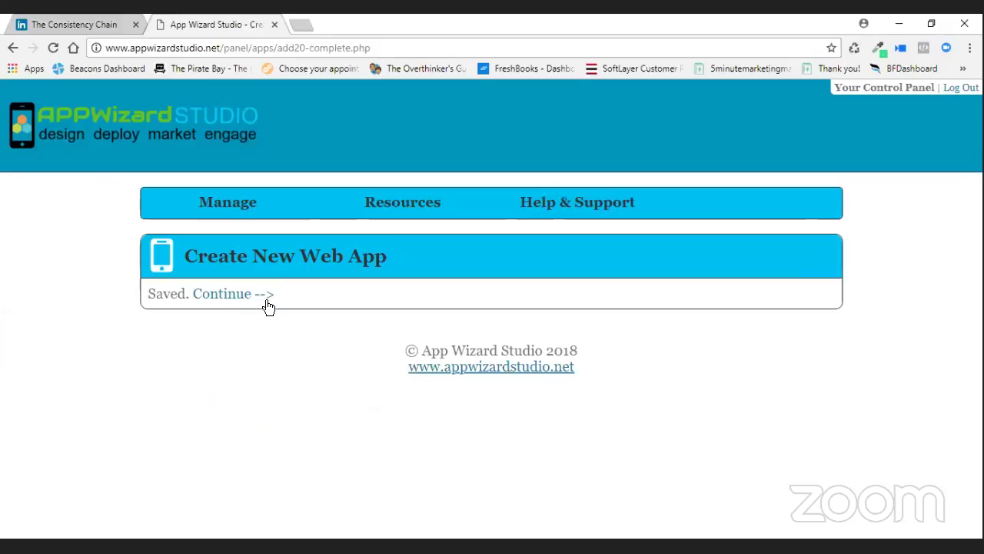
pyautogui.click(267, 300)
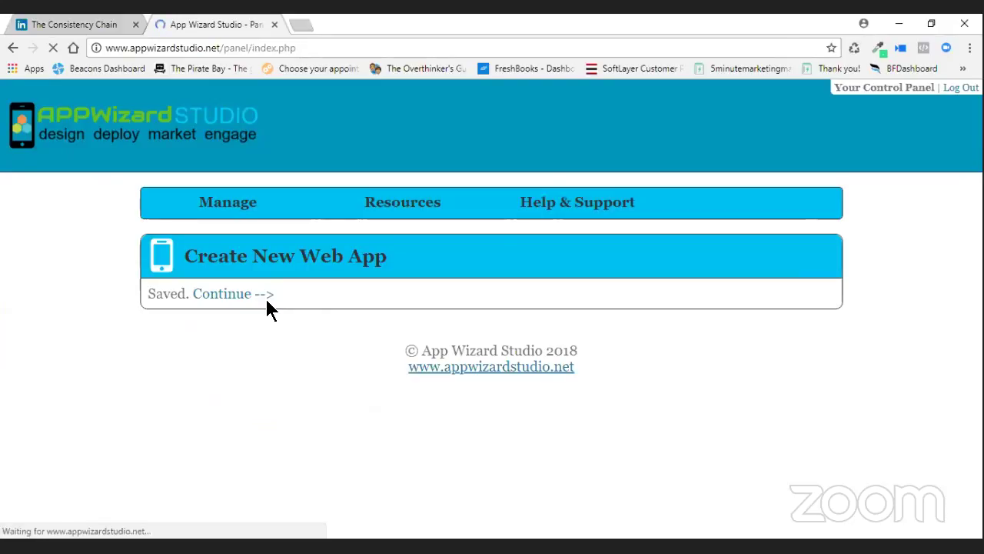
pyautogui.scroll(-3, 488, 360)
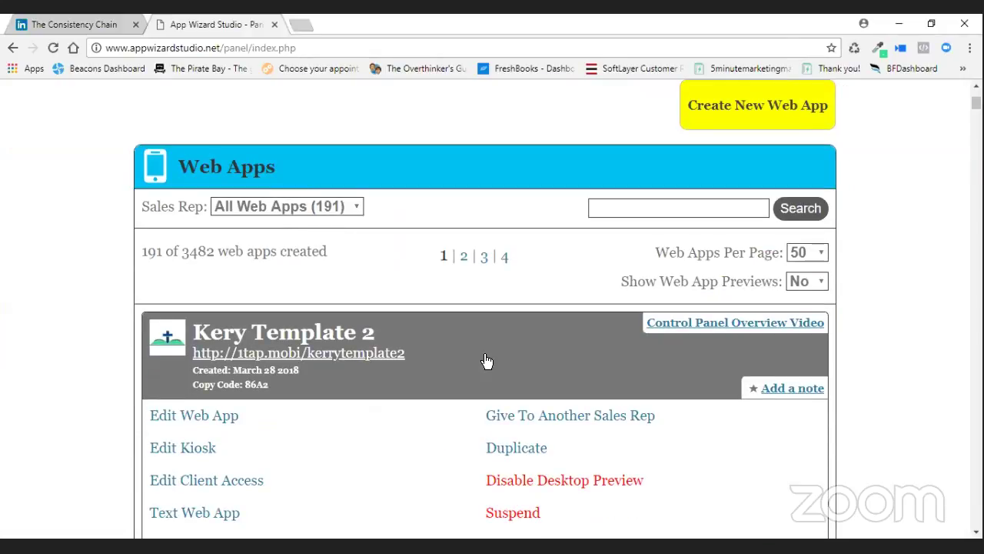
# Open Kery Template 2 for editing and view its Pueblo De Dios phone preview.
pyautogui.click(223, 411)
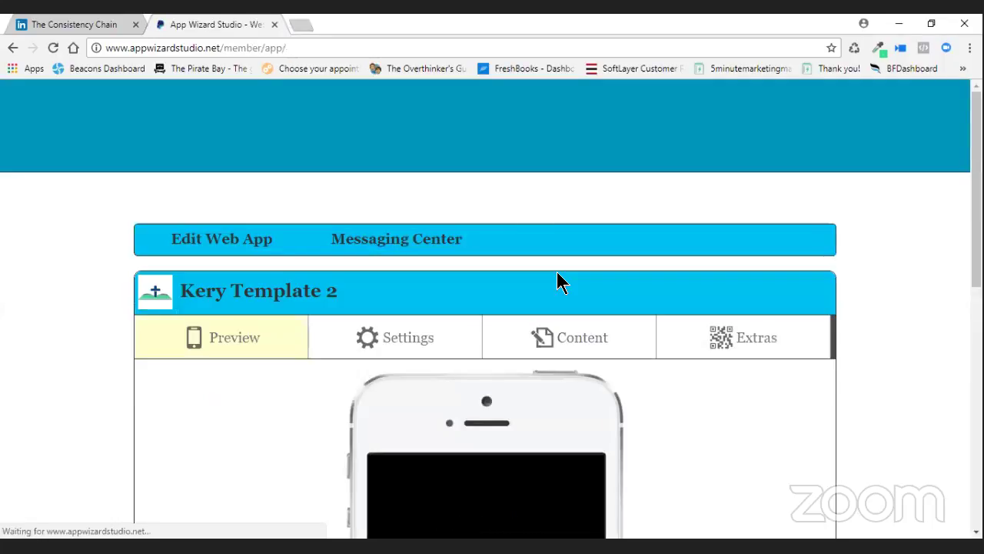
pyautogui.scroll(-1, 559, 276)
pyautogui.scroll(-3, 716, 272)
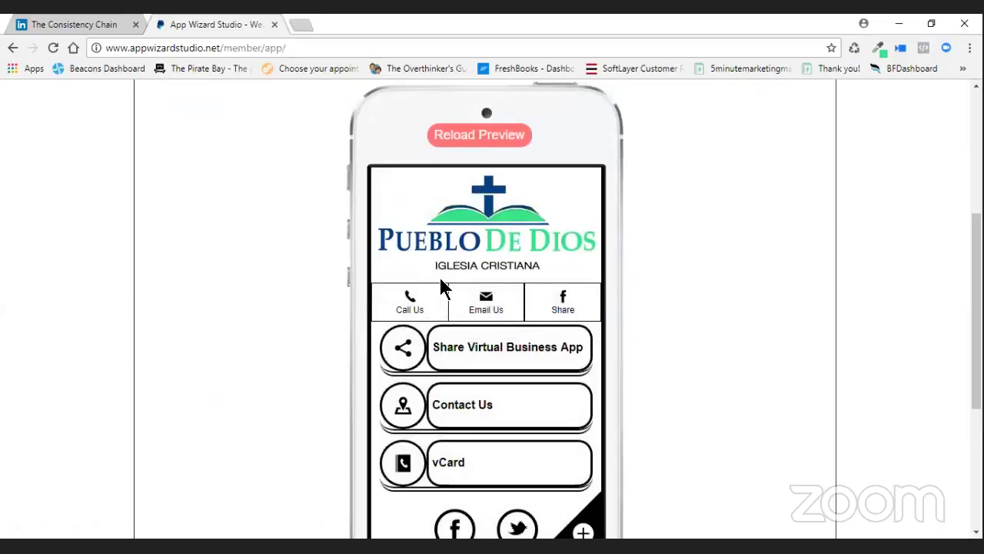
pyautogui.scroll(1, 704, 326)
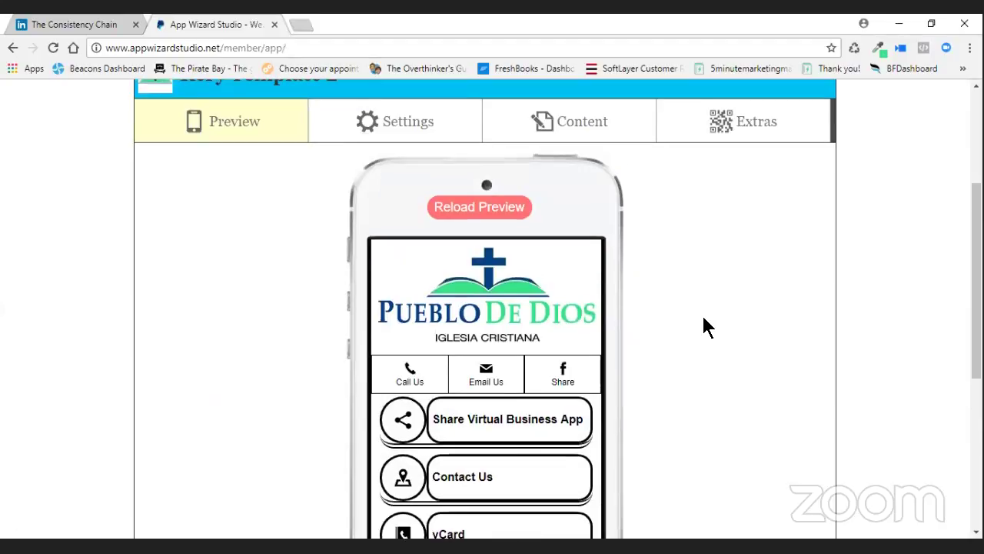